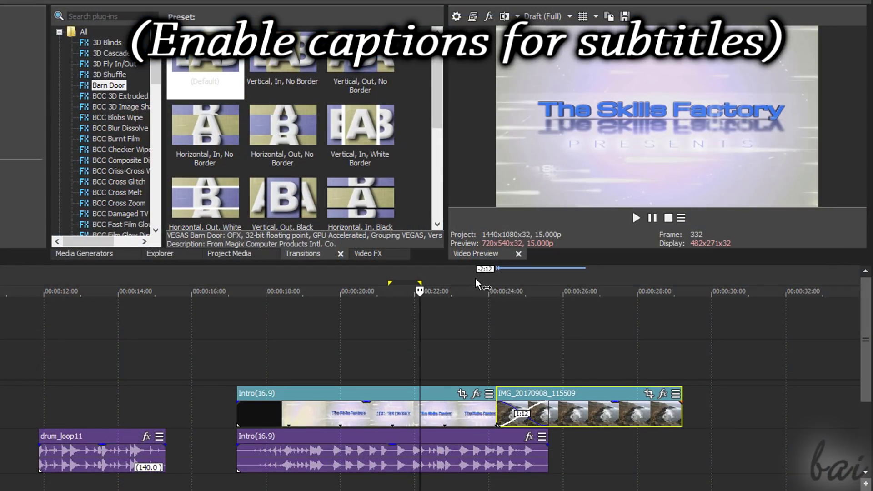
- Preview the transition into the coastline photo and set the title font size to 18
left_click(476, 285)
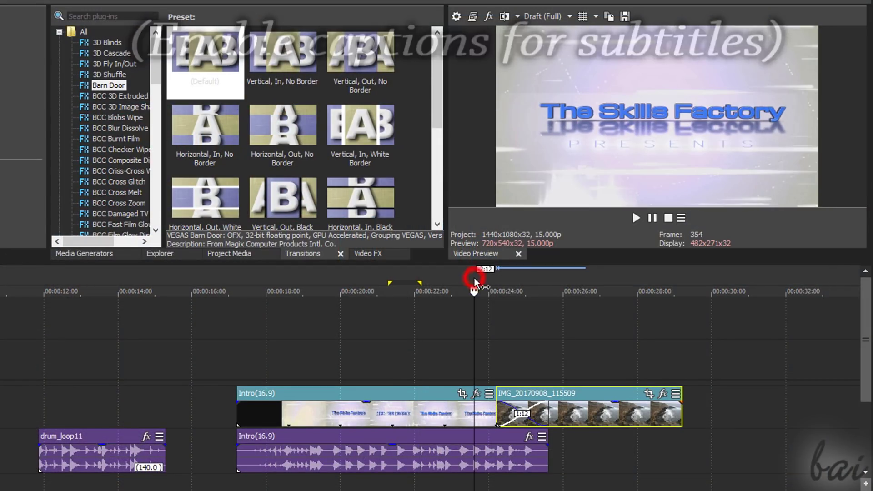
left_click(637, 219)
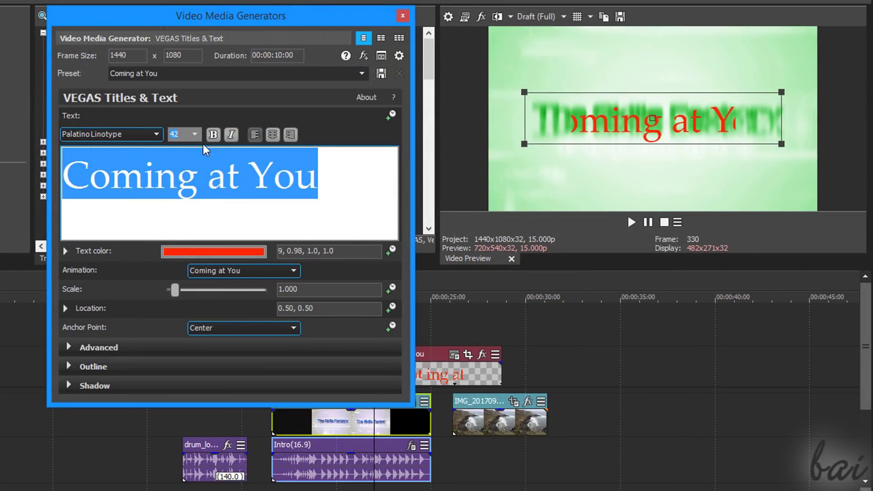
left_click(195, 135)
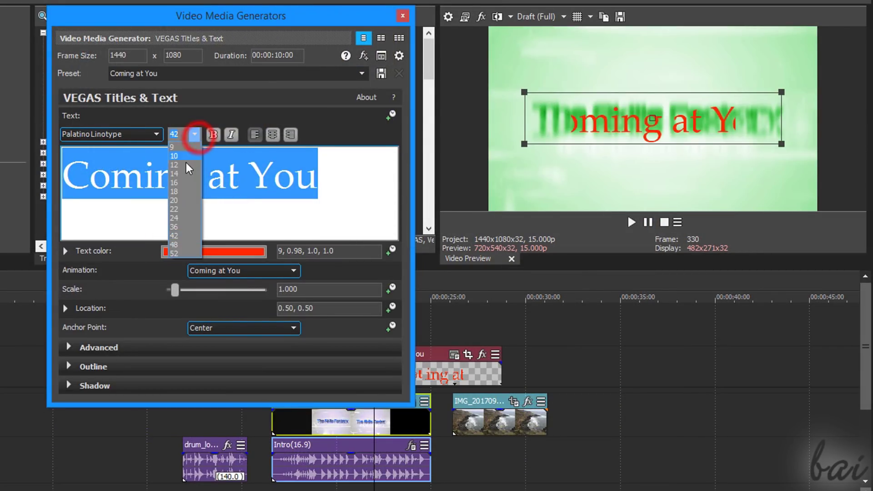
left_click(182, 164)
left_click(195, 135)
left_click(185, 191)
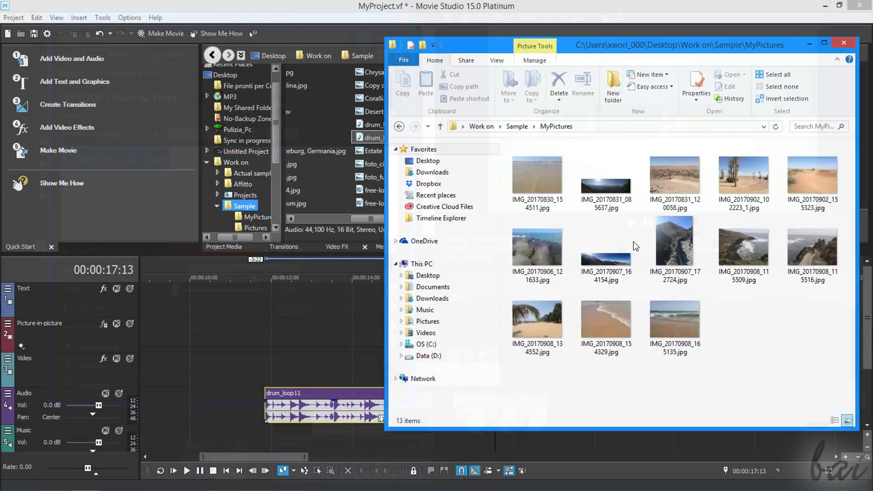
- Place the IMG_20170908_115509.jpg photo on the Picture-in-picture track, repositioned and shrunk to a small thumbnail
left_click(751, 244)
left_click_drag(751, 245, 178, 332)
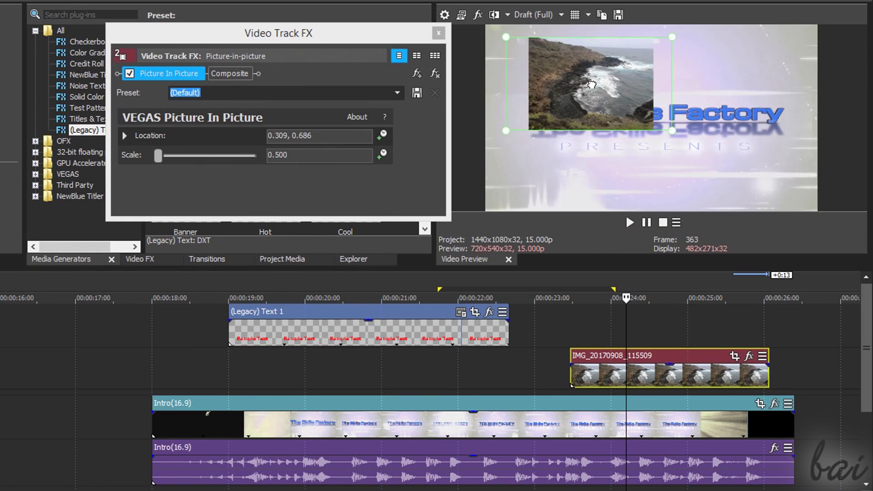
left_click_drag(591, 85, 723, 95)
left_click_drag(621, 142, 604, 150)
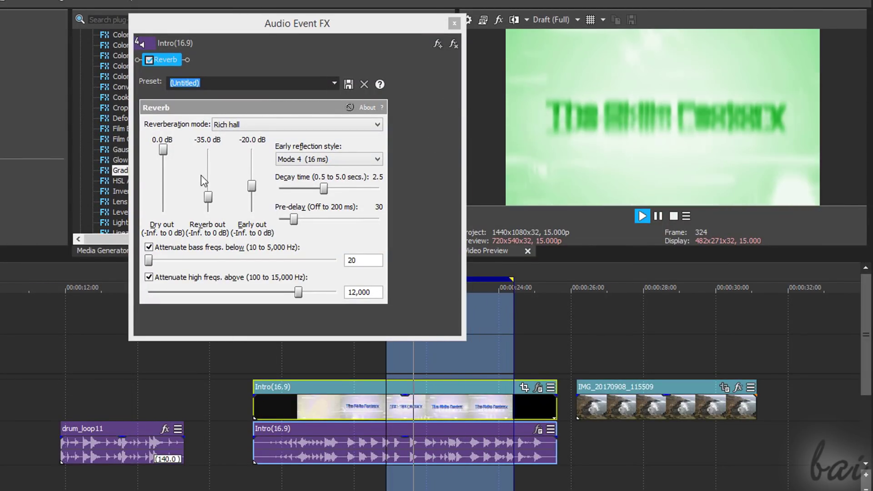
- Raise Reverb out to -6.7 dB and compare the Intel QSV and NVidia NVENC 4K 59.94 fps templates
left_click_drag(208, 197, 209, 177)
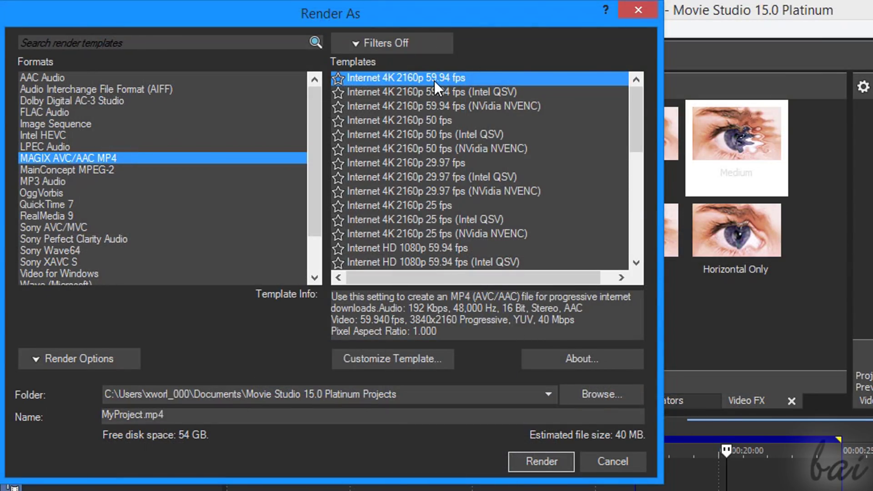
left_click(501, 91)
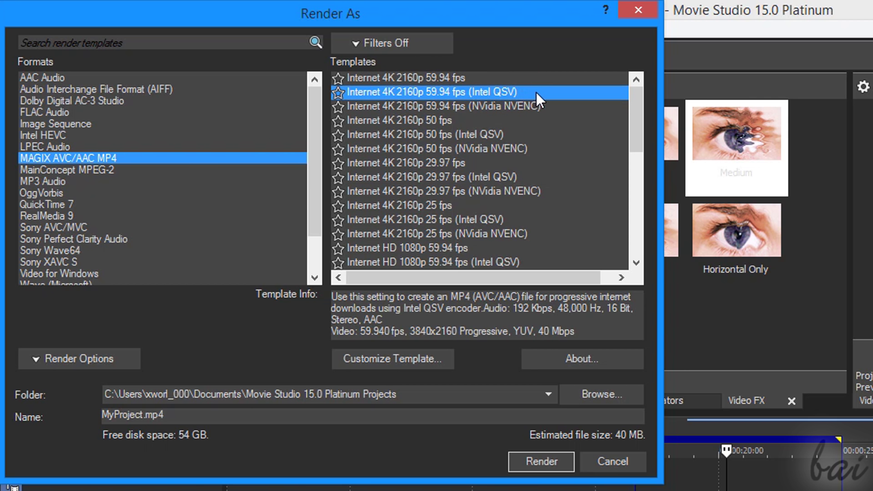
left_click(531, 104)
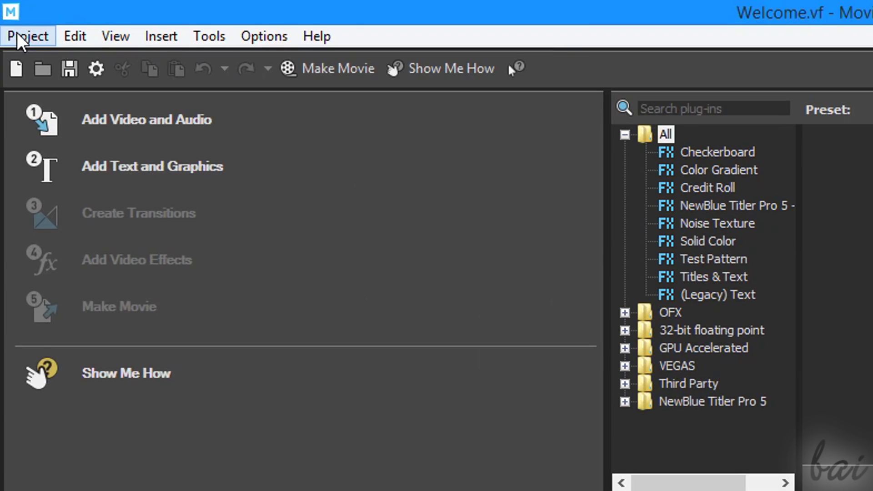
- Open the Welcome.vf sample project
left_click(13, 18)
left_click(64, 83)
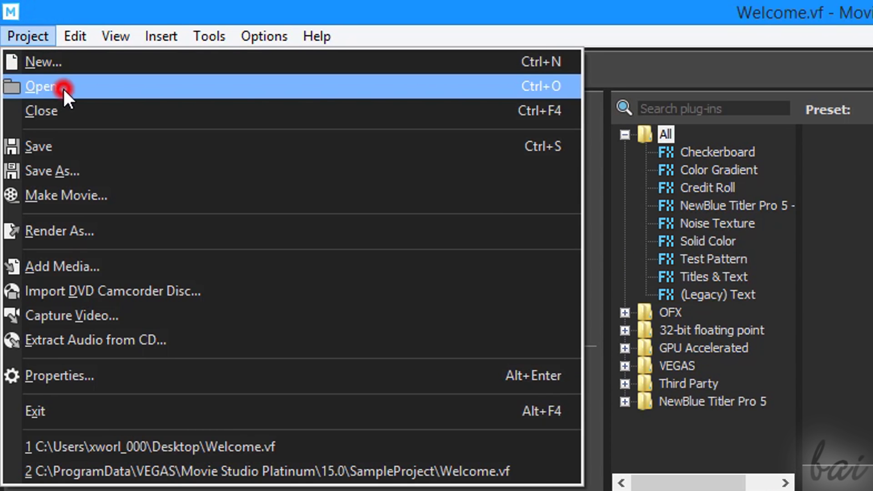
left_click(199, 278)
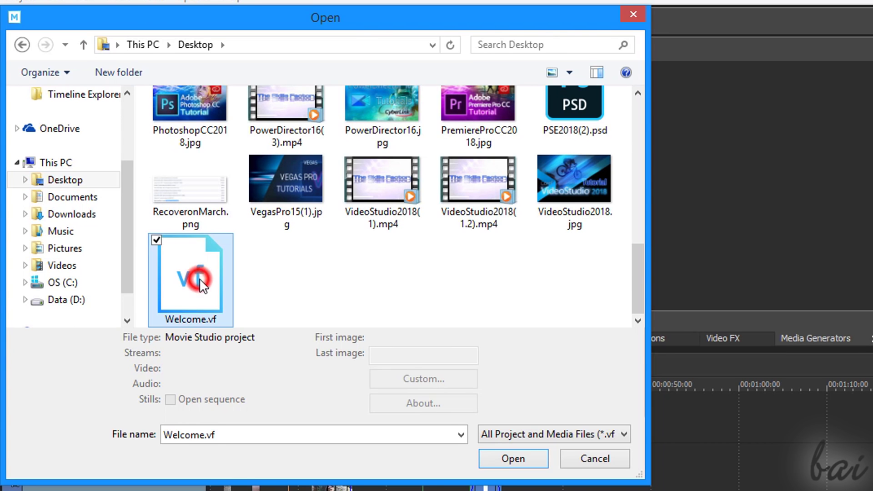
left_click(513, 459)
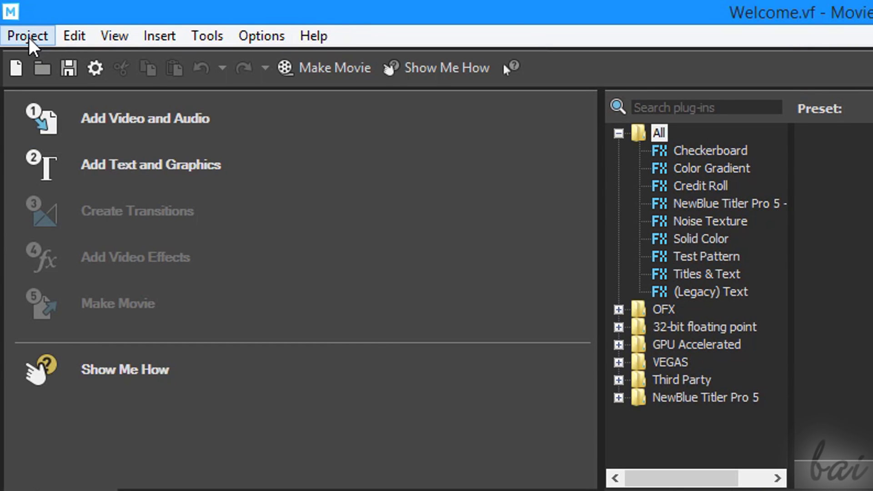
- Start a new project keeping the NTSC 60 Hz region and stereo audio
left_click(10, 42)
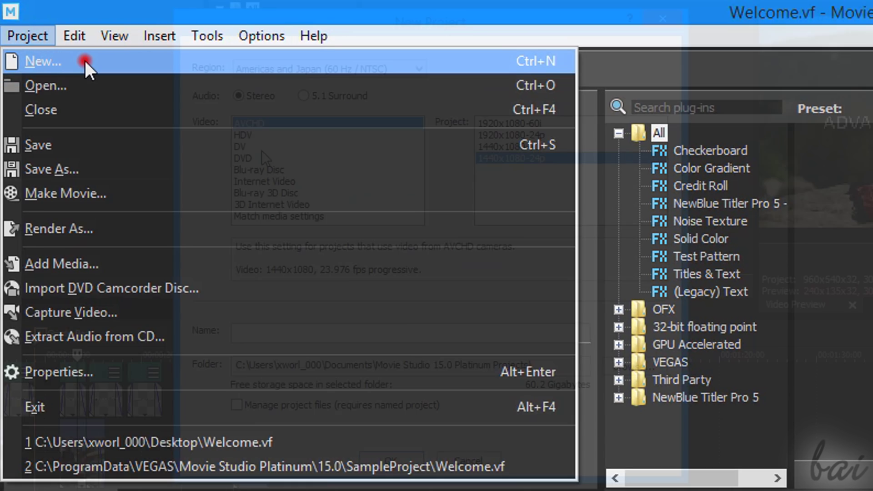
left_click(70, 62)
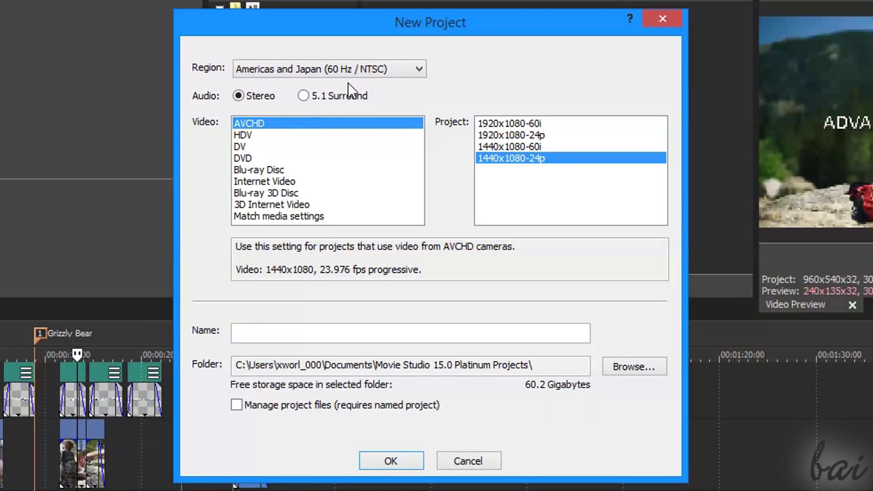
left_click(356, 68)
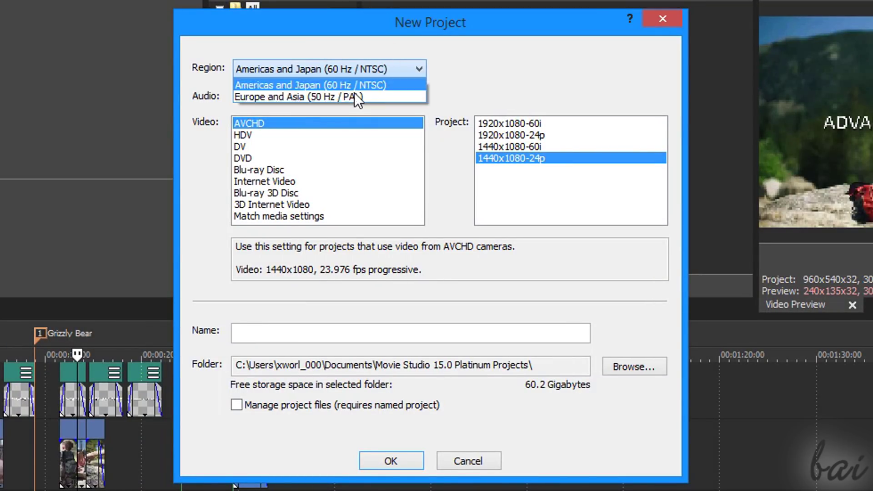
left_click(353, 74)
left_click(329, 95)
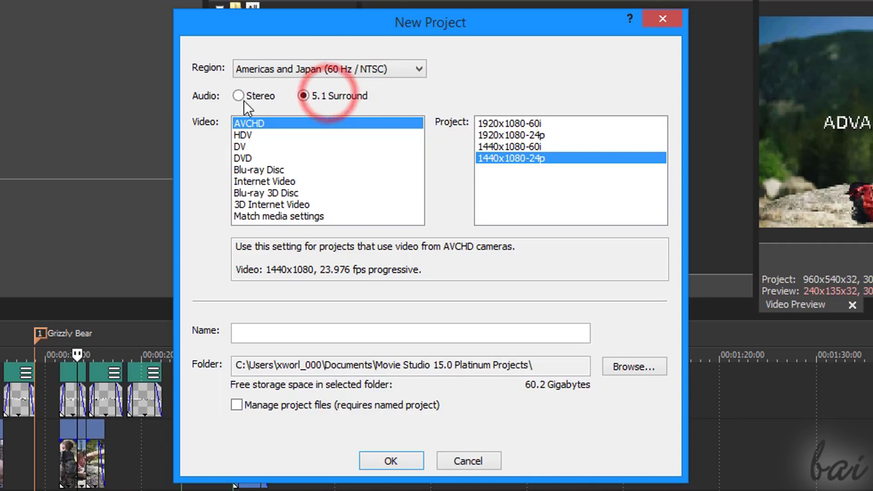
left_click(246, 94)
- Compare the video format presets and settle on AVCHD 1920x1080-24p
left_click(259, 135)
left_click(256, 147)
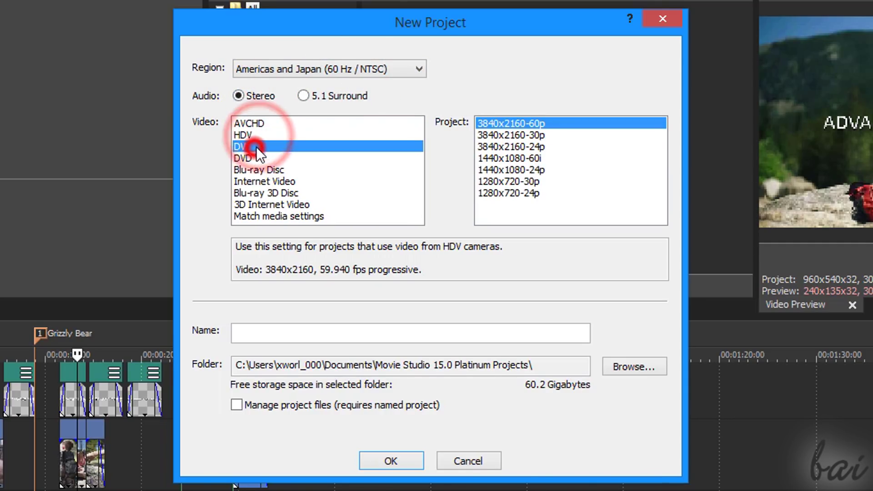
left_click(258, 158)
left_click(278, 170)
left_click(280, 181)
left_click(284, 193)
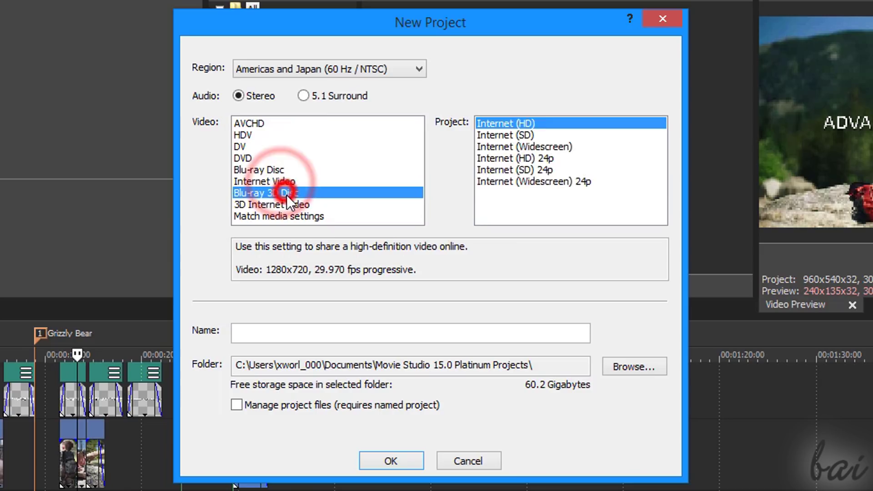
left_click(275, 124)
left_click(541, 135)
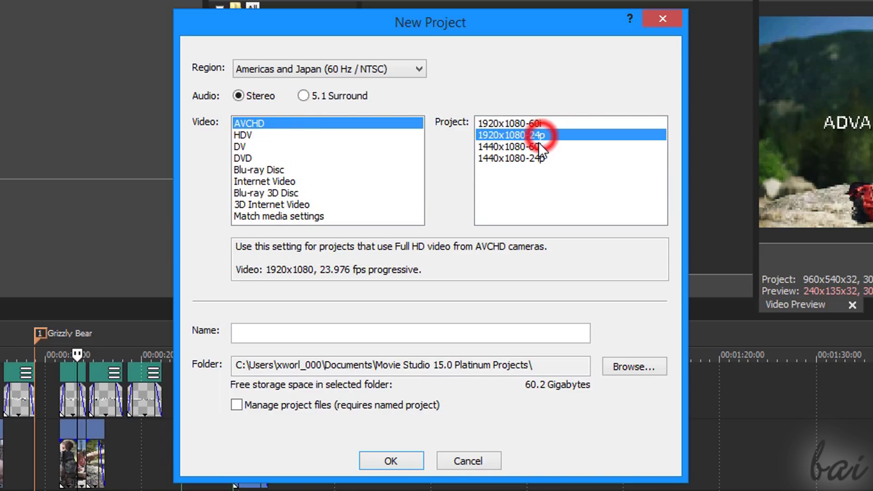
left_click(538, 147)
left_click(537, 135)
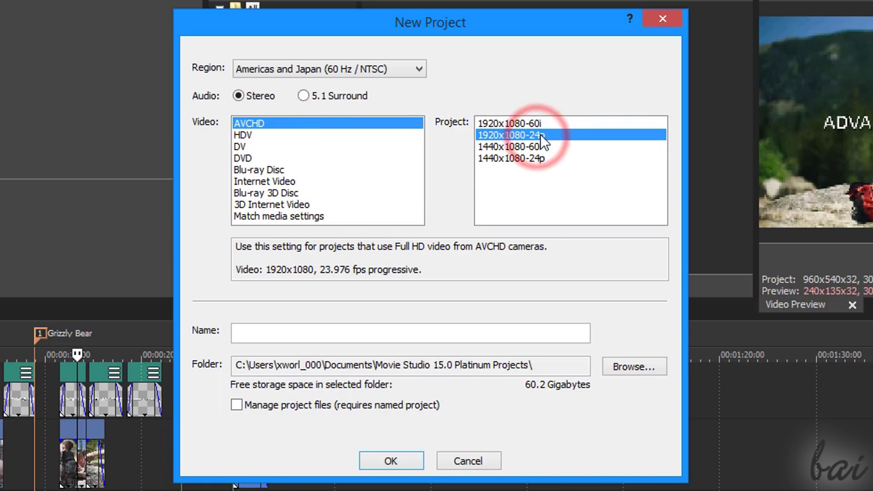
- Name the project 'MyProject' and create it
left_click(416, 333)
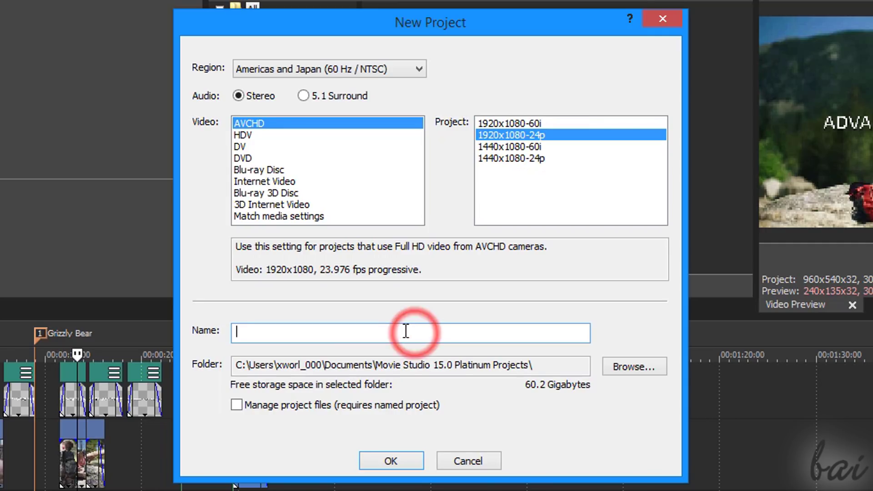
type("MyProject")
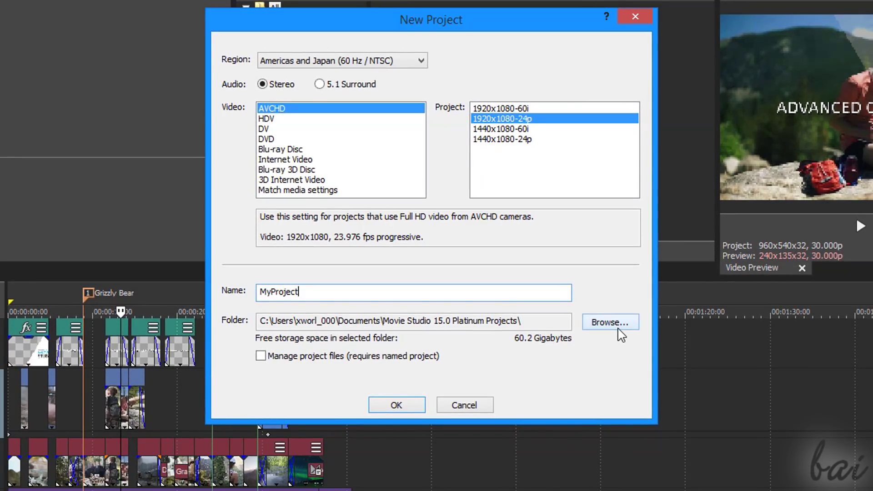
left_click(619, 329)
scroll(663, 409, "up", 1)
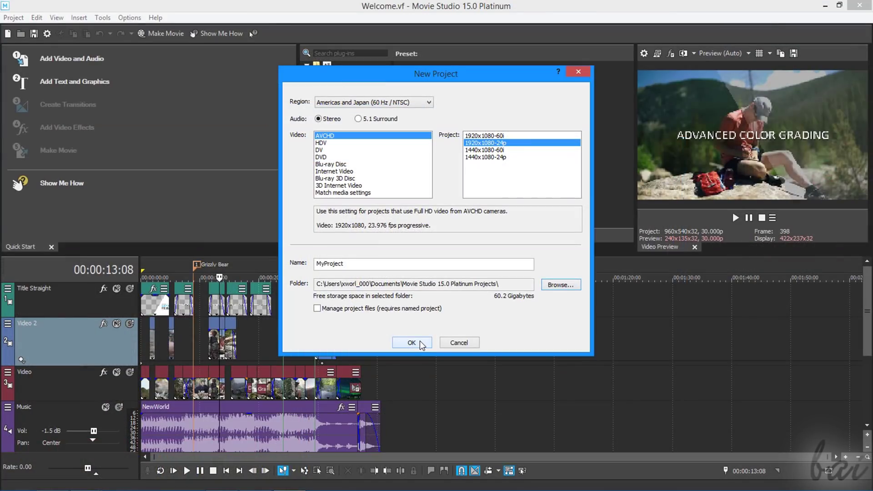
left_click(418, 340)
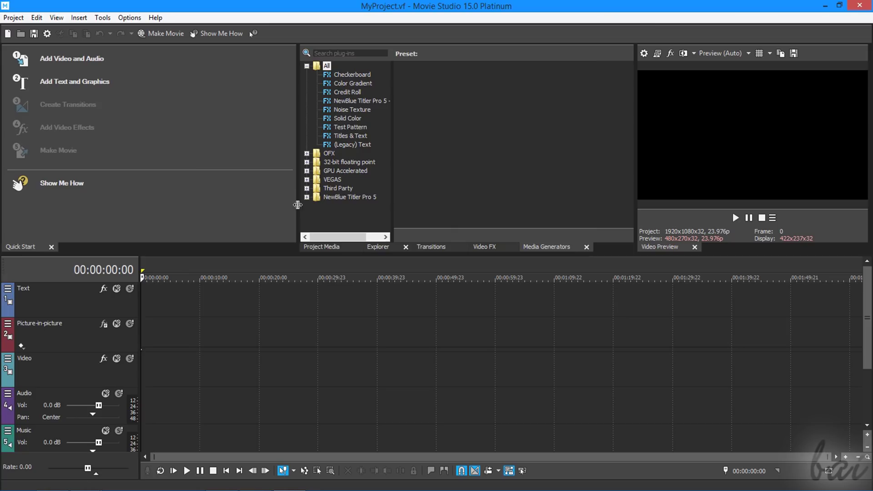
- Widen the plug-in panel and video preview, then look through the Project Media, Transitions and Media Generators panels
left_click_drag(298, 205, 200, 204)
left_click_drag(635, 187, 525, 187)
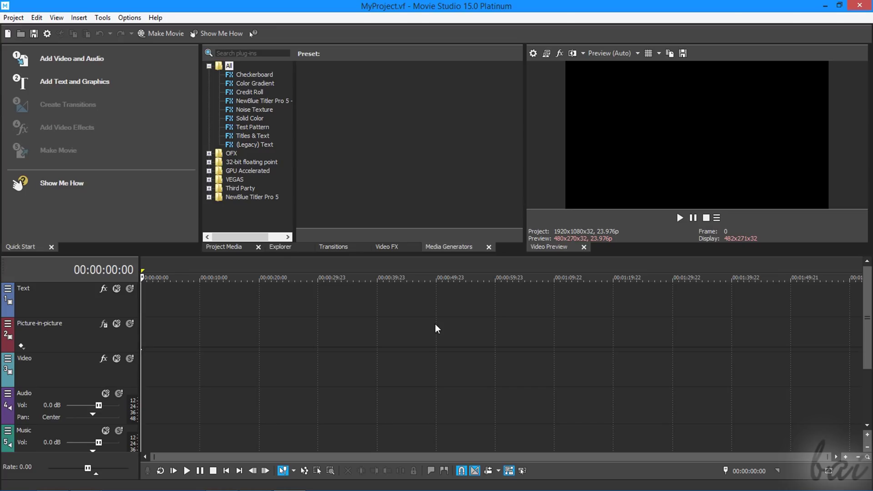
left_click(278, 247)
left_click(241, 248)
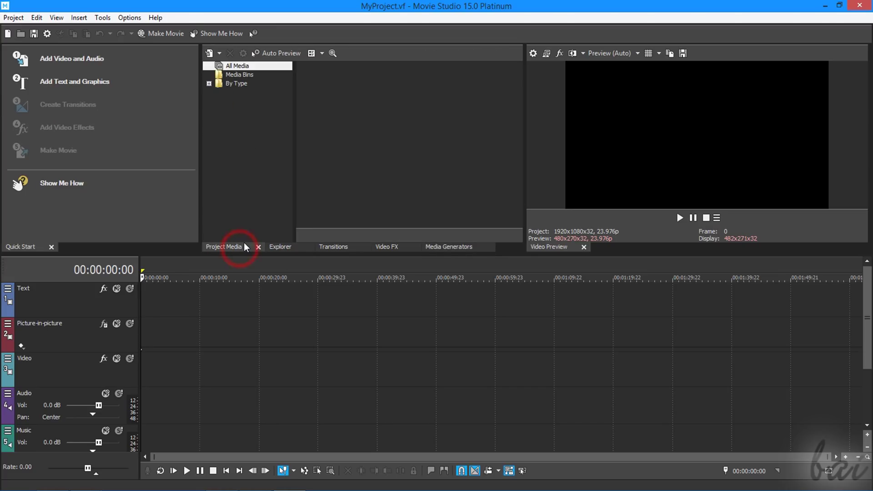
left_click(286, 247)
left_click(332, 246)
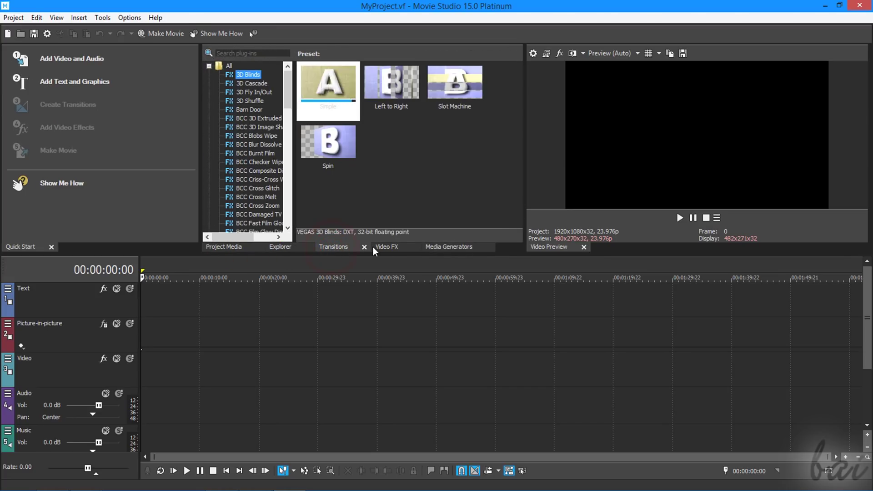
left_click(448, 247)
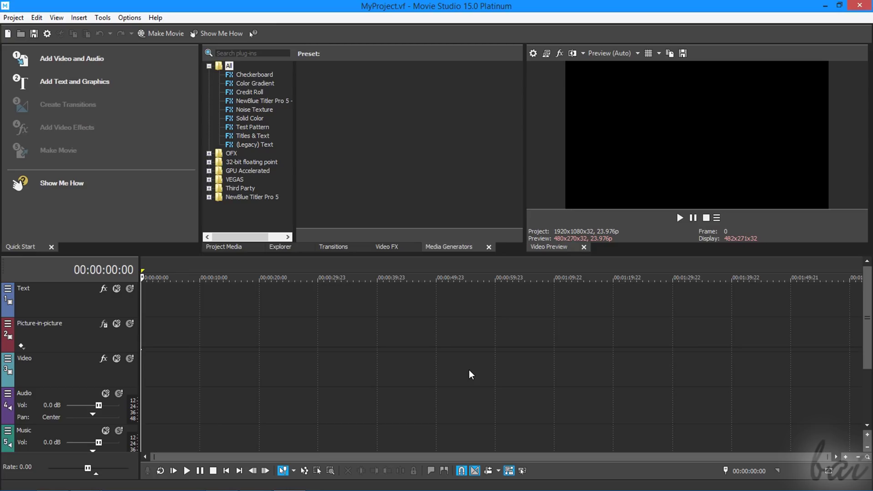
- Show the Explorer with the Pictures library, close it, and reopen it via View > Window > Explorer
left_click(275, 247)
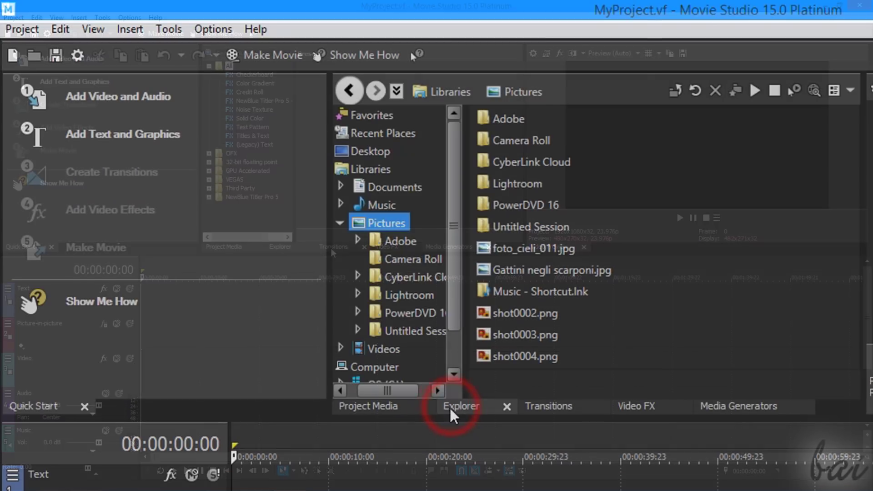
left_click(240, 246)
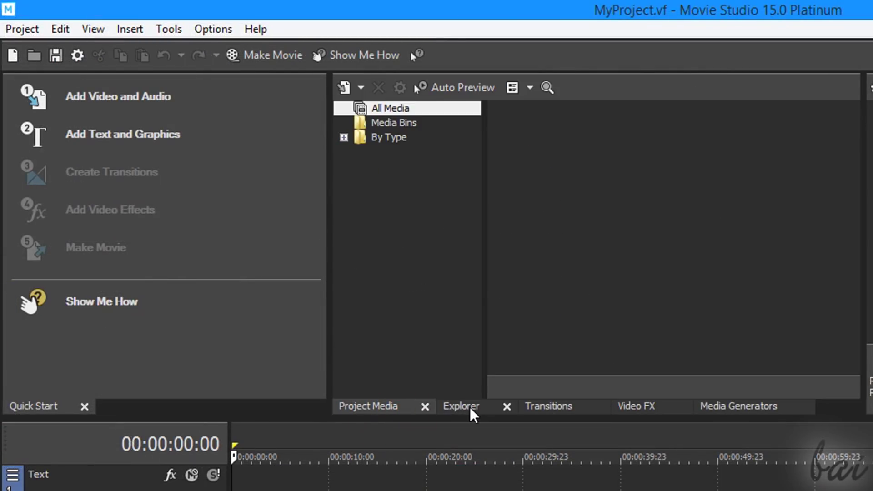
left_click(470, 405)
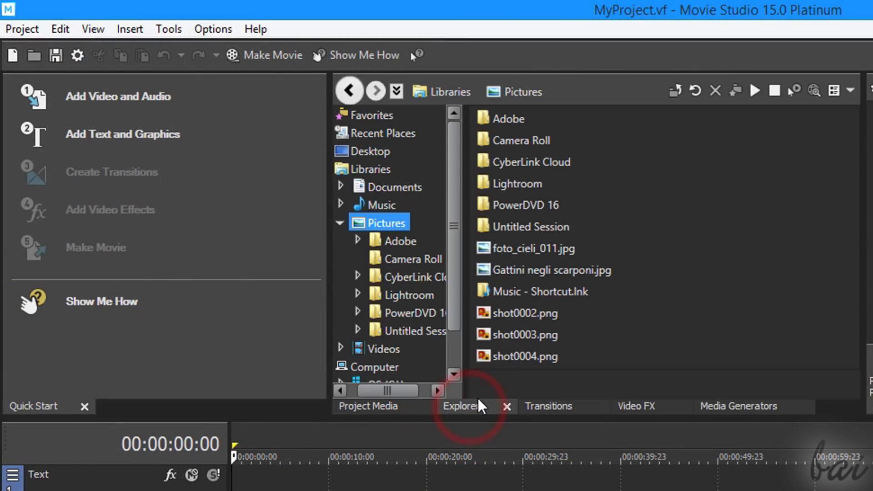
left_click(506, 405)
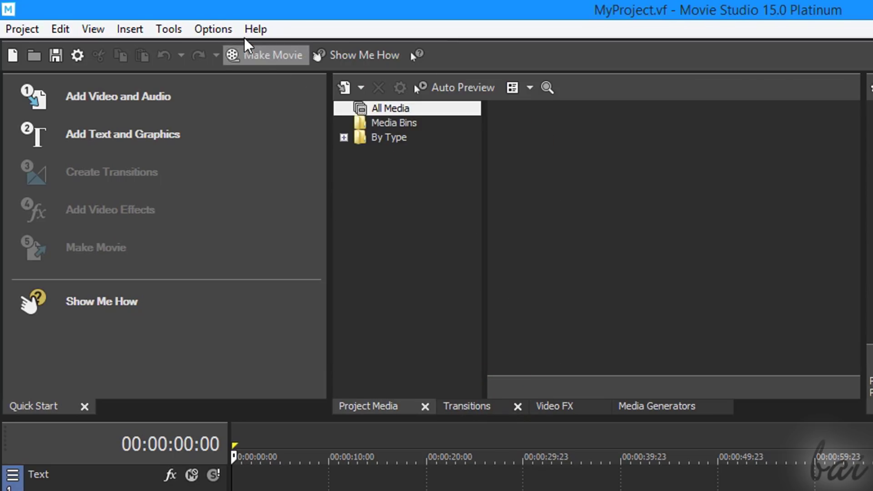
left_click(95, 28)
mouse_move(119, 146)
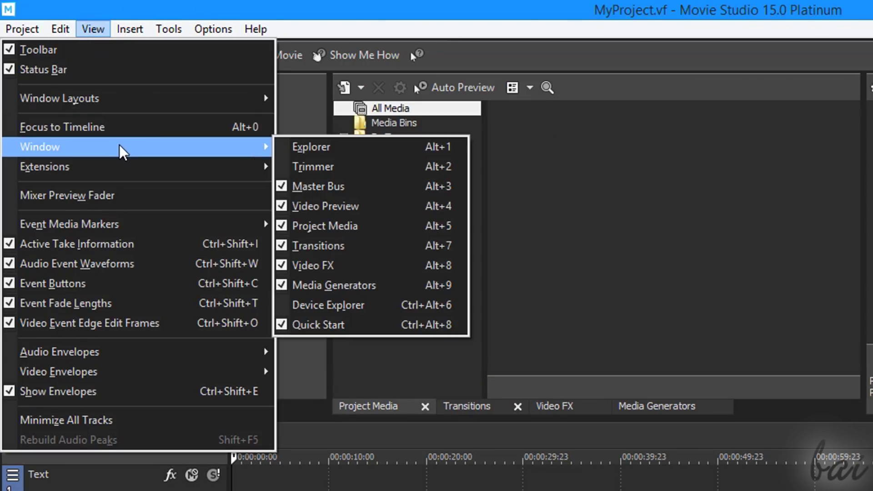
left_click(331, 149)
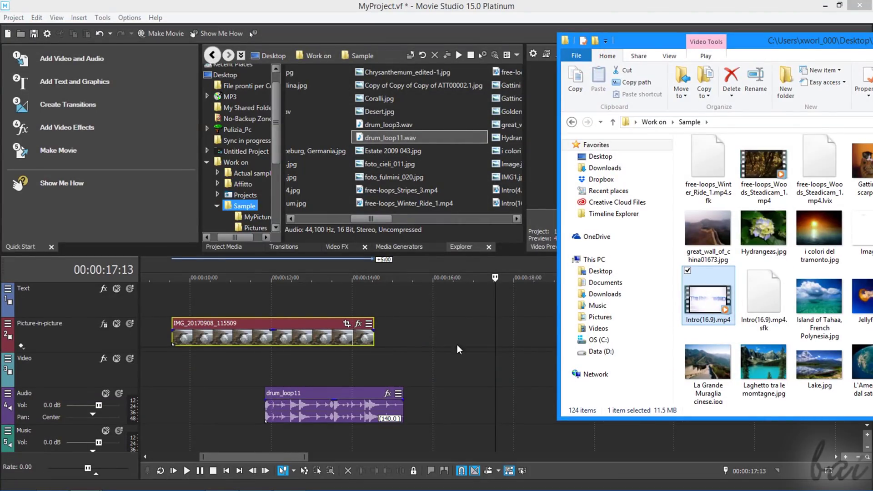
- Bring Intro(16.9) onto the timeline, match project settings to it, and select the drum_loop11 and Intro clips
left_click_drag(430, 335, 460, 338)
left_click(502, 199)
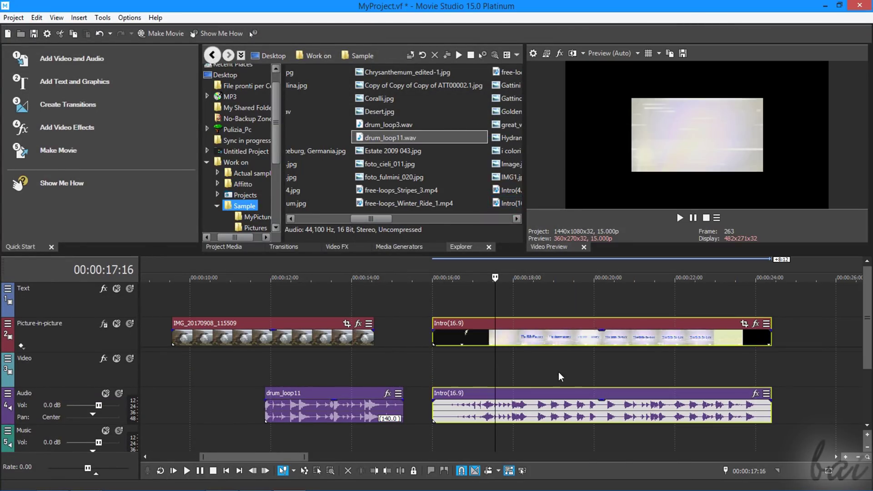
left_click(331, 404)
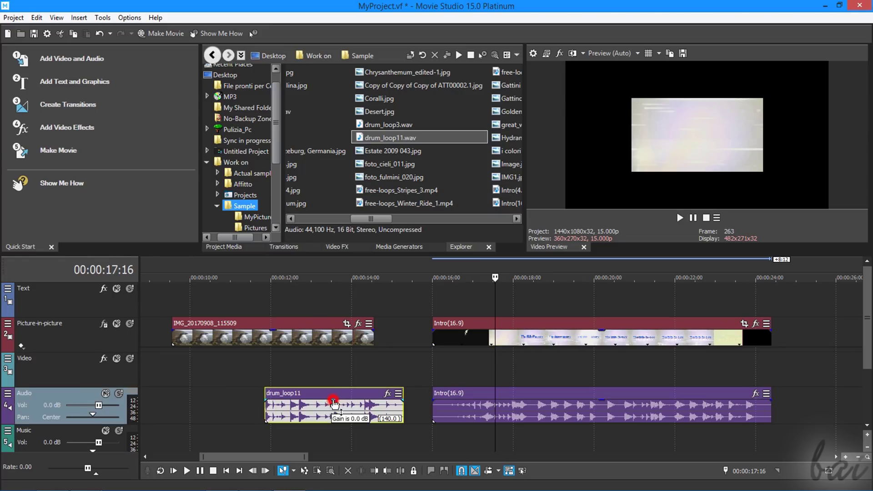
left_click(551, 324)
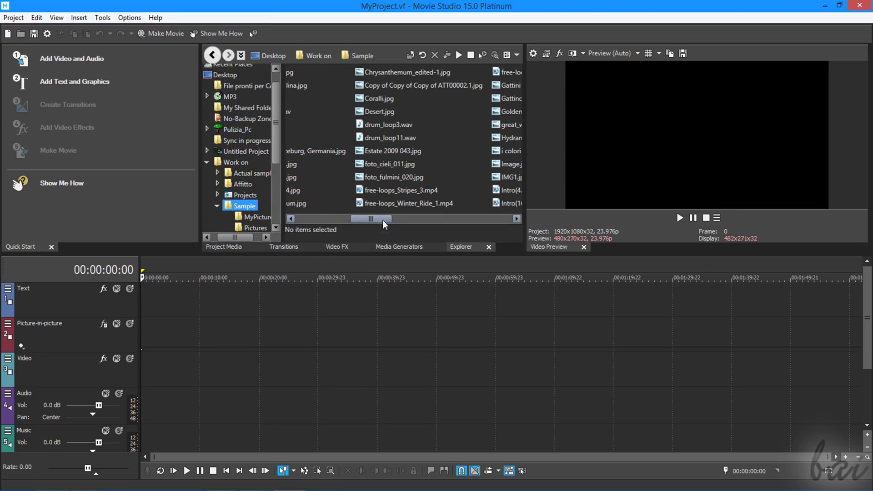
- Place drum_loop11.wav near 8 seconds, the IMG photo on Picture-in-picture, and Intro(16.9), matching project settings
left_click(381, 137)
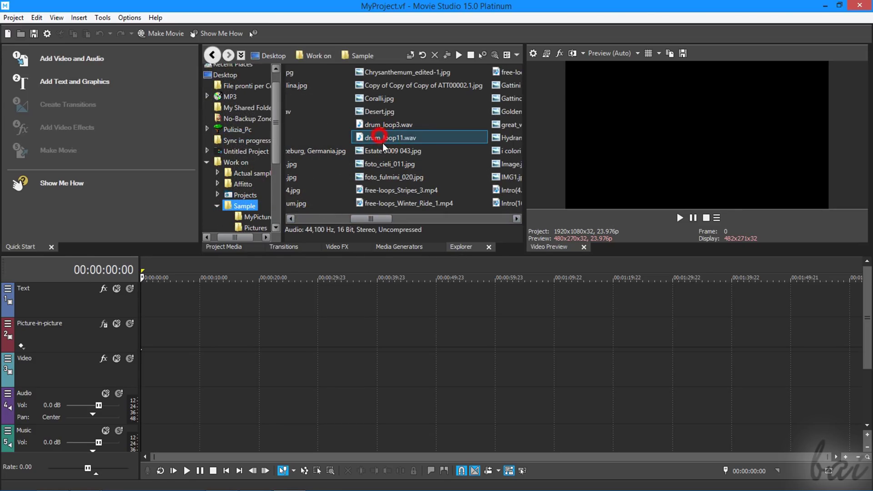
left_click_drag(292, 307, 241, 329)
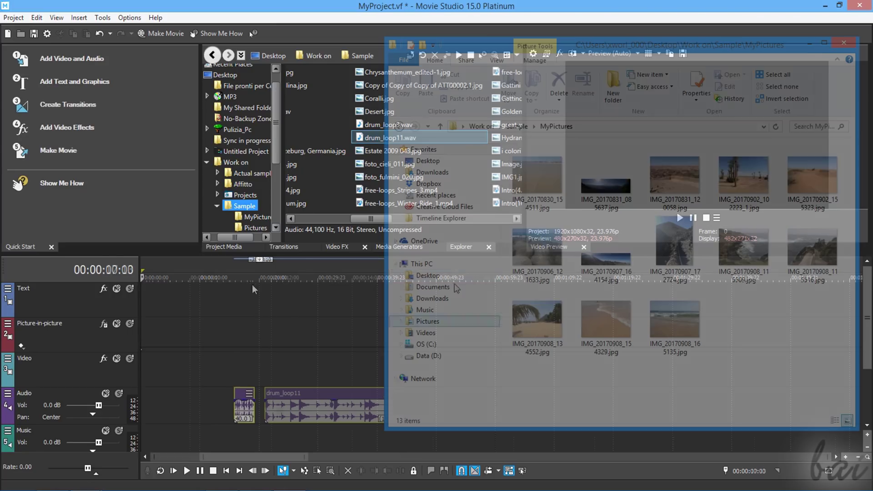
left_click_drag(745, 248, 179, 336)
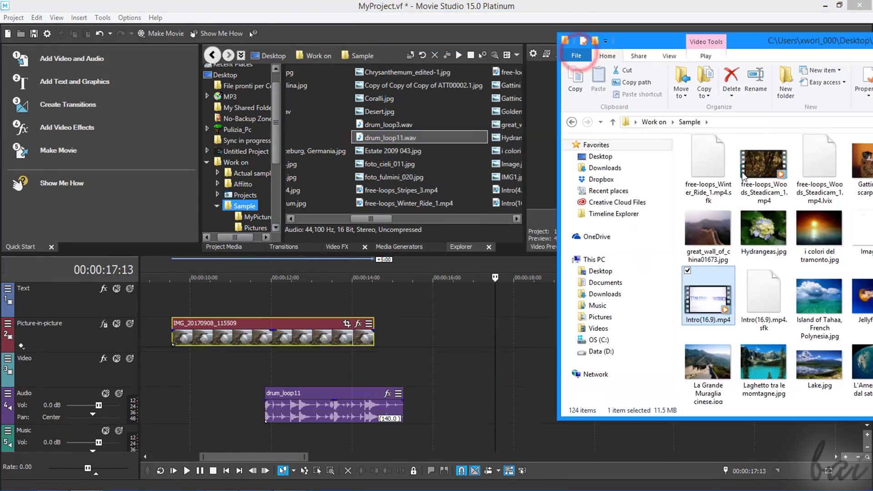
left_click_drag(708, 296, 439, 341)
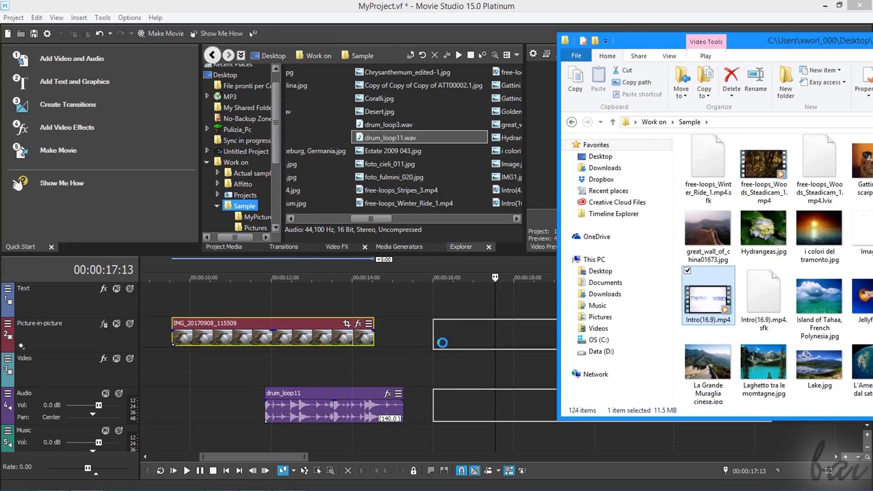
left_click(498, 201)
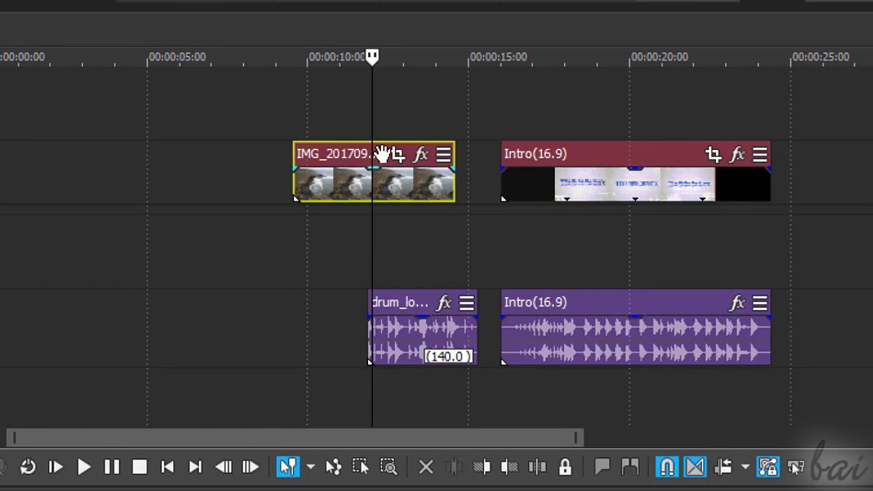
left_click(581, 167)
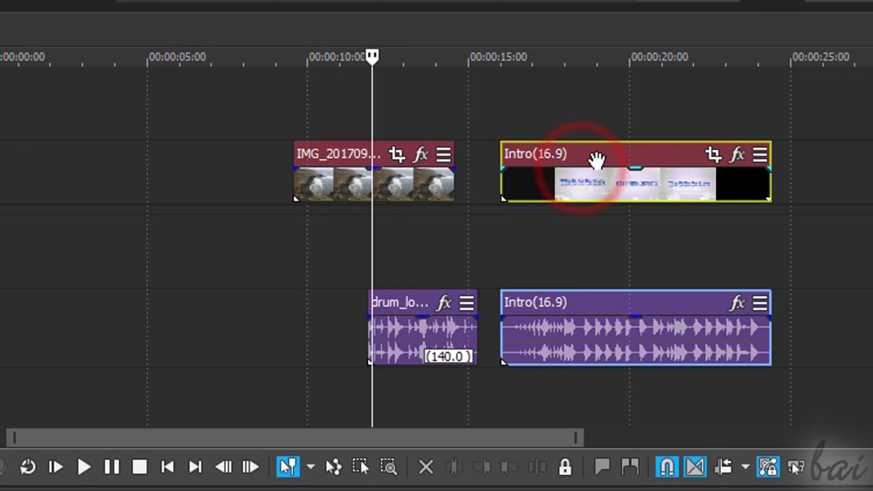
left_click(404, 303)
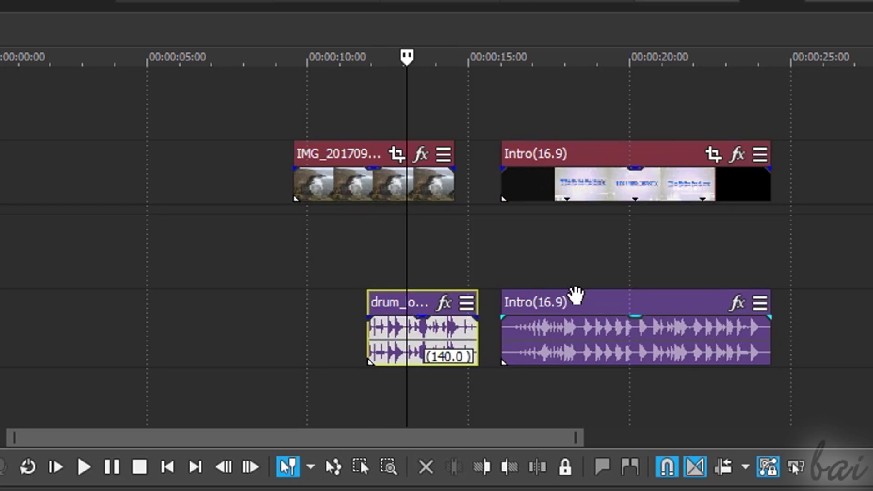
left_click(568, 314)
left_click(357, 156)
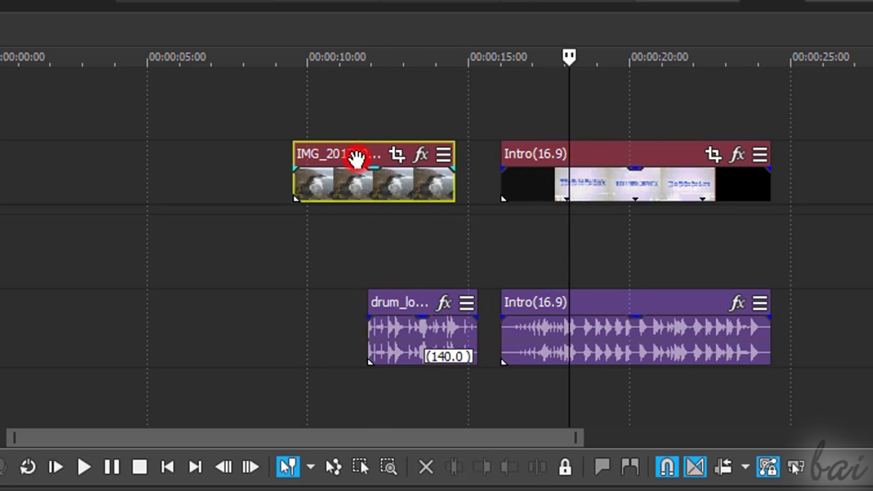
left_click(576, 162)
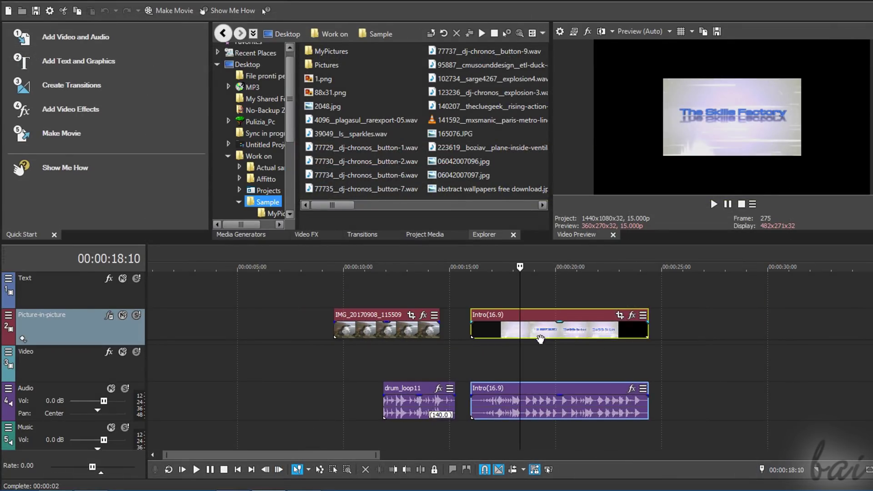
scroll(851, 226, "up", 10)
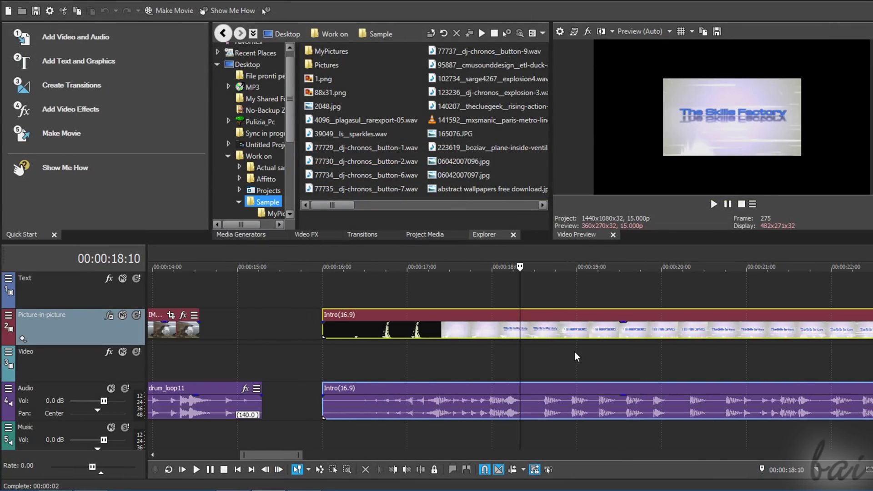
scroll(545, 350, "down", 8)
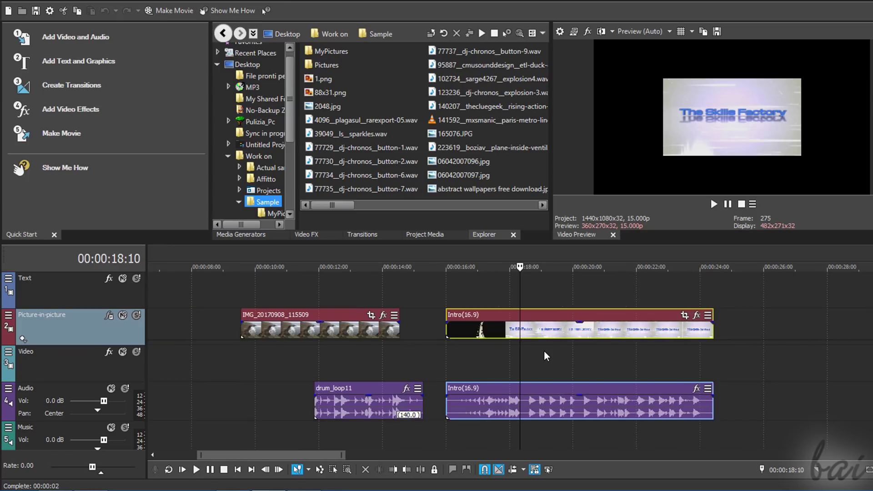
scroll(544, 350, "up", 6)
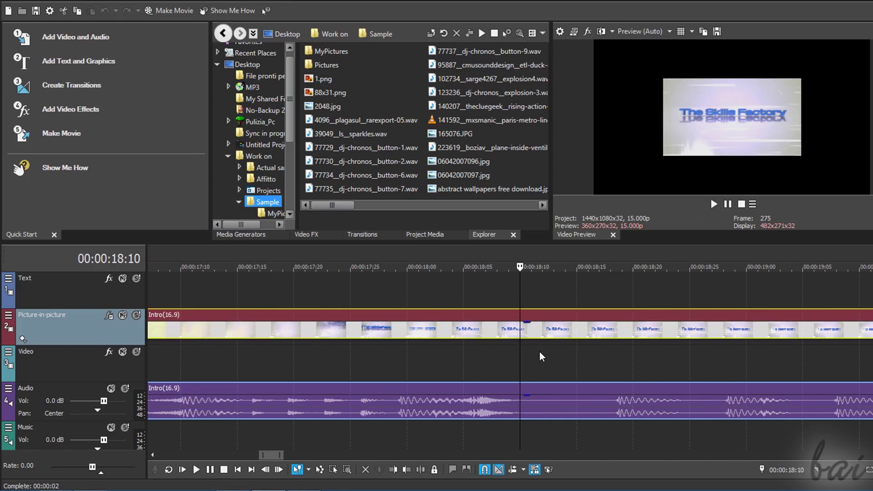
scroll(539, 351, "down", 3)
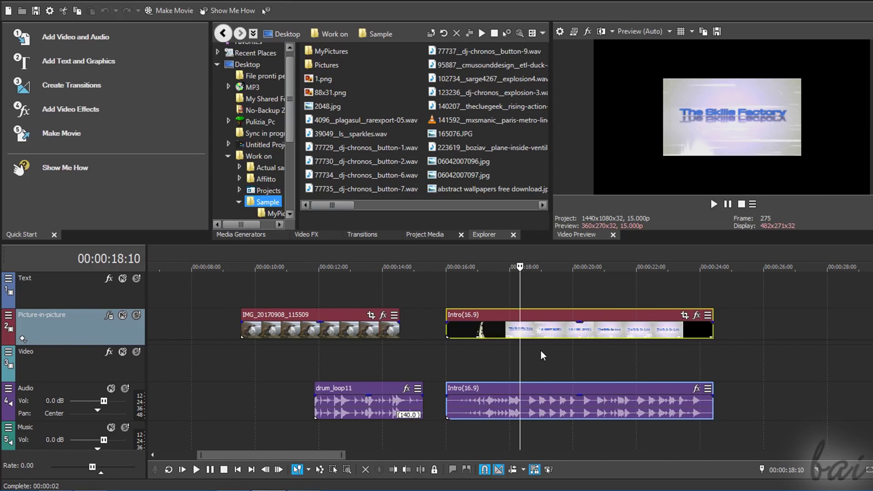
- Drag the Picture-in-picture track header's bottom edge down so the Intro(16.9) thumbnails show larger
left_click(76, 299)
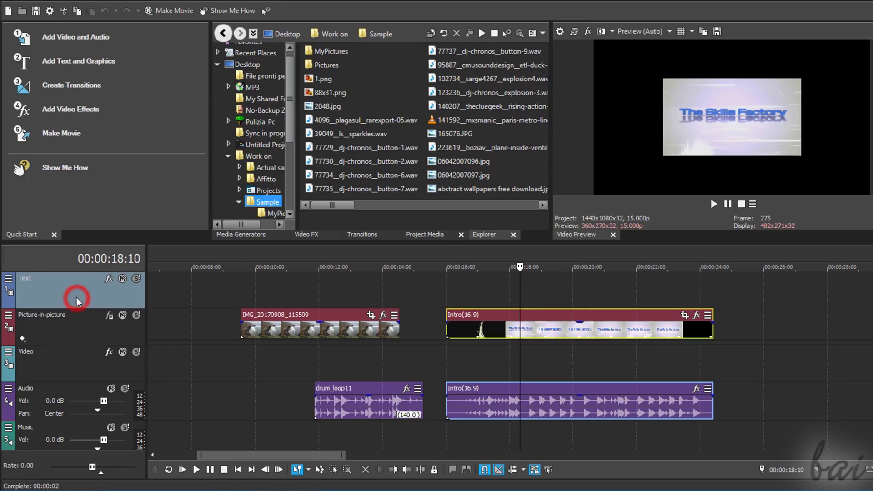
left_click(59, 316)
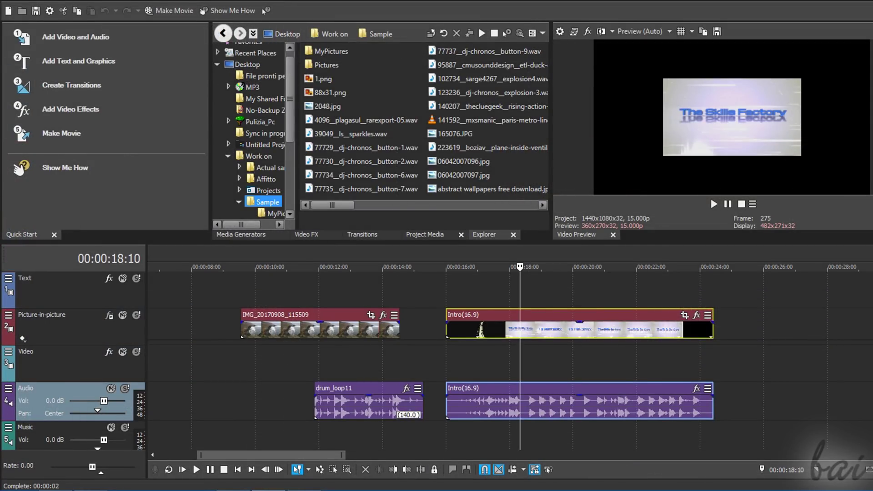
scroll(436, 359, "down", 2)
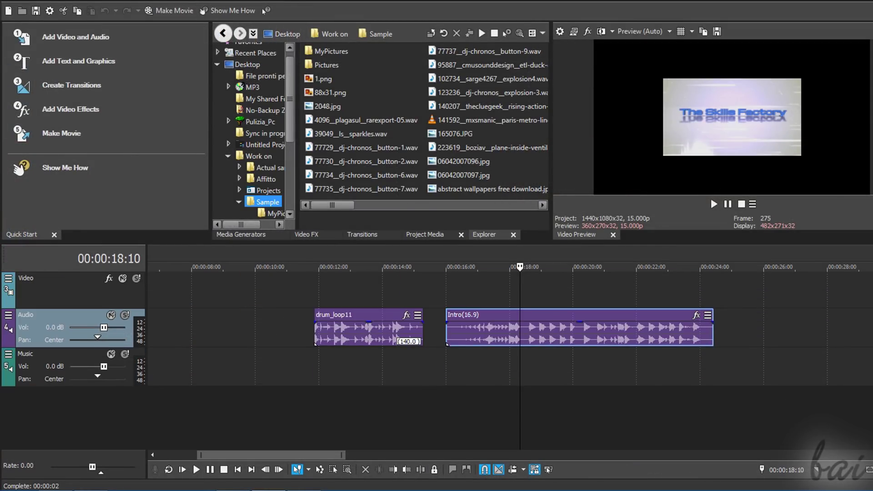
scroll(437, 360, "up", 2)
scroll(436, 359, "down", 2)
scroll(436, 359, "up", 2)
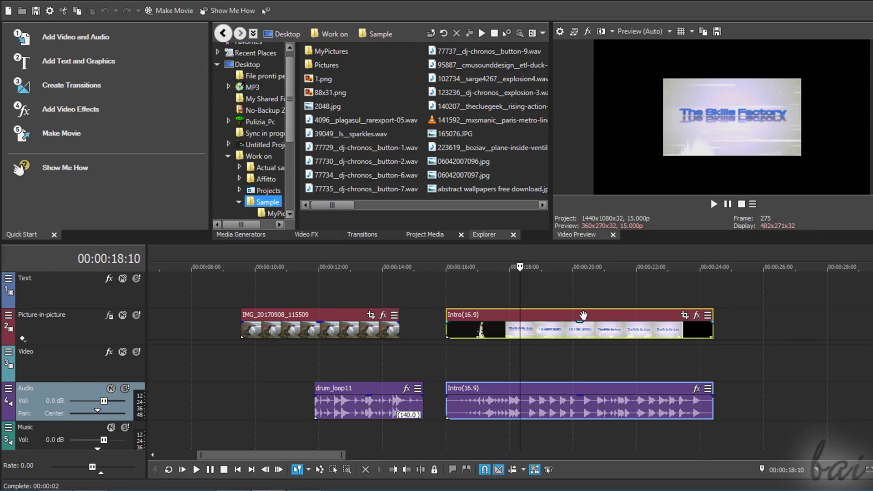
right_click(88, 362)
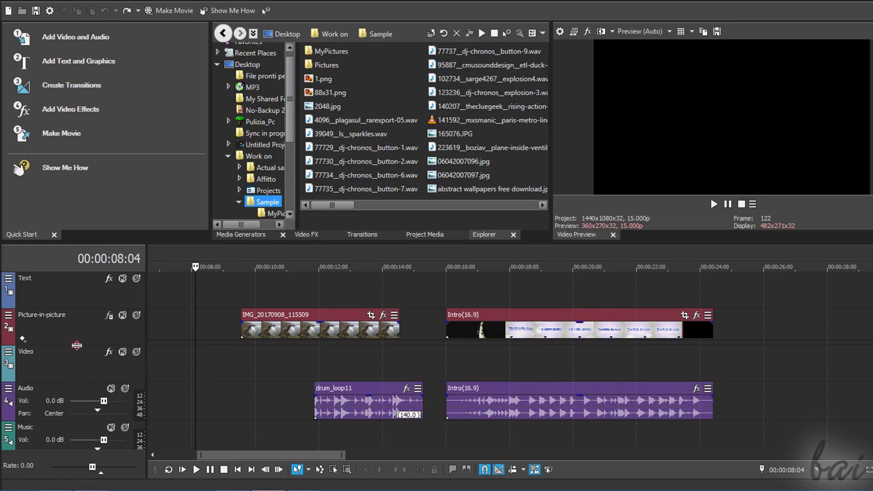
left_click_drag(76, 345, 75, 383)
scroll(533, 364, "up", 10)
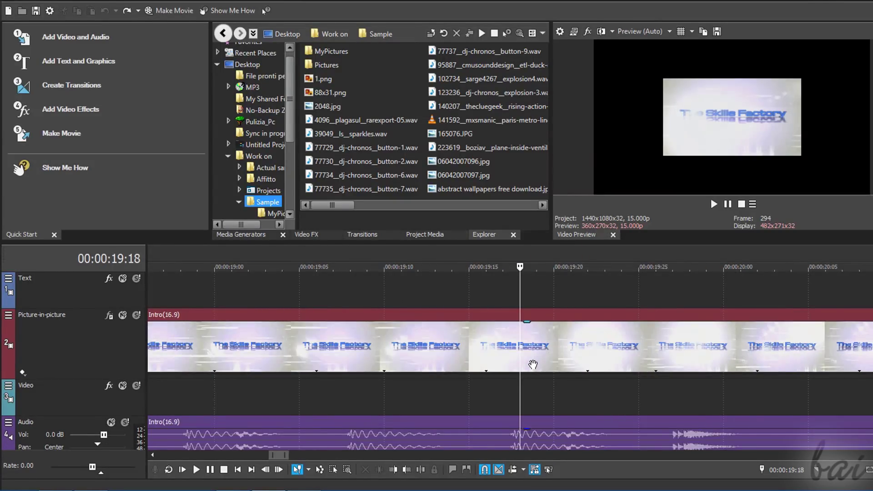
scroll(529, 361, "down", 12)
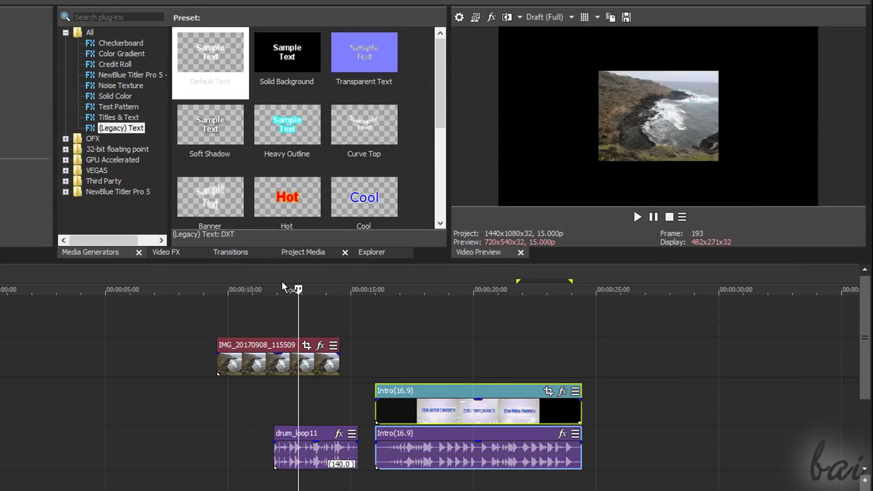
- Scrub between 11 and 23 seconds, then mark a loop region from about 00:00:11 to 00:00:22
left_click(273, 282)
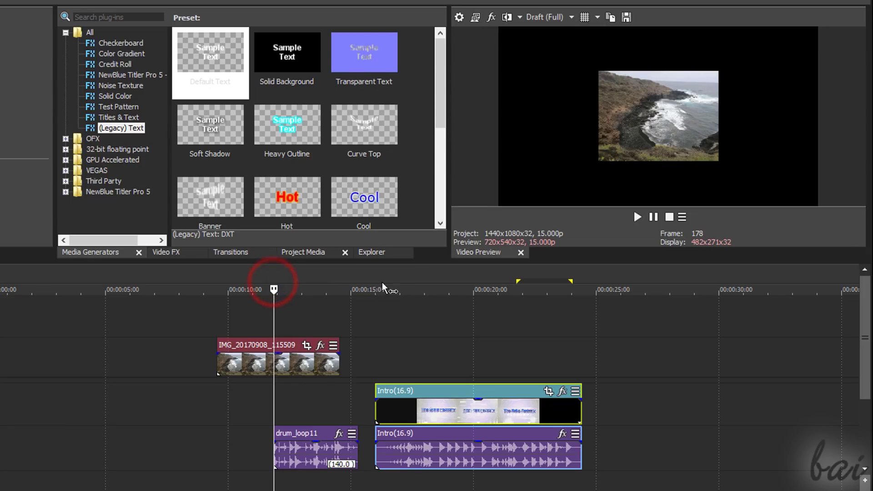
left_click(404, 287)
left_click(460, 288)
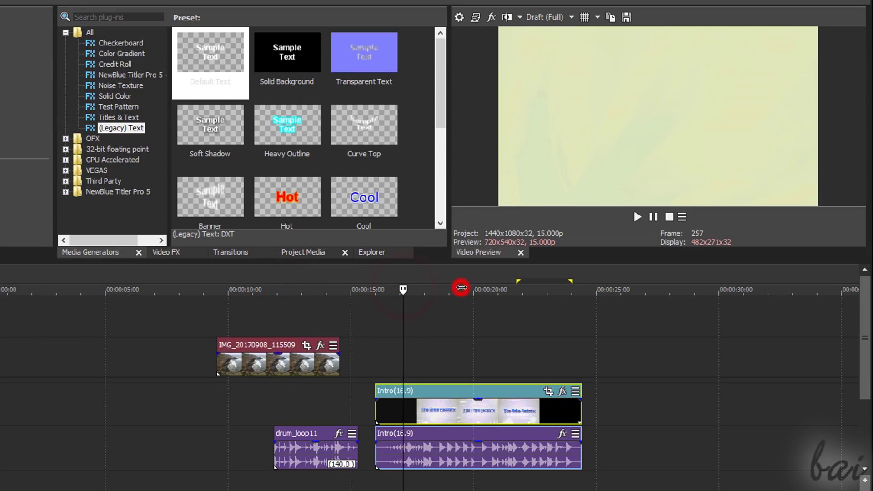
left_click(501, 287)
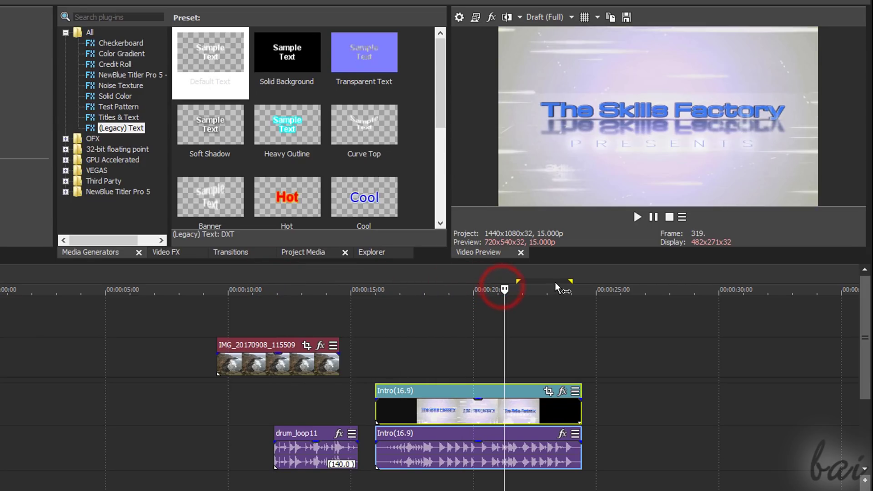
left_click(554, 288)
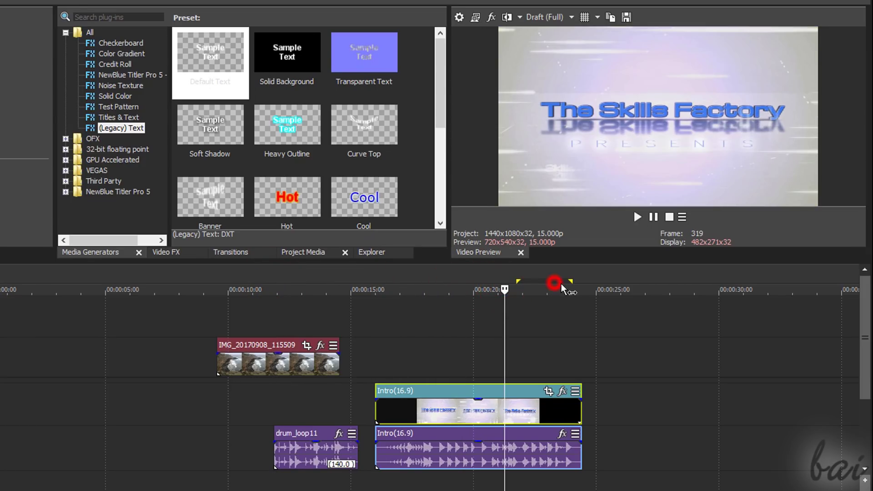
left_click(349, 286)
left_click(320, 286)
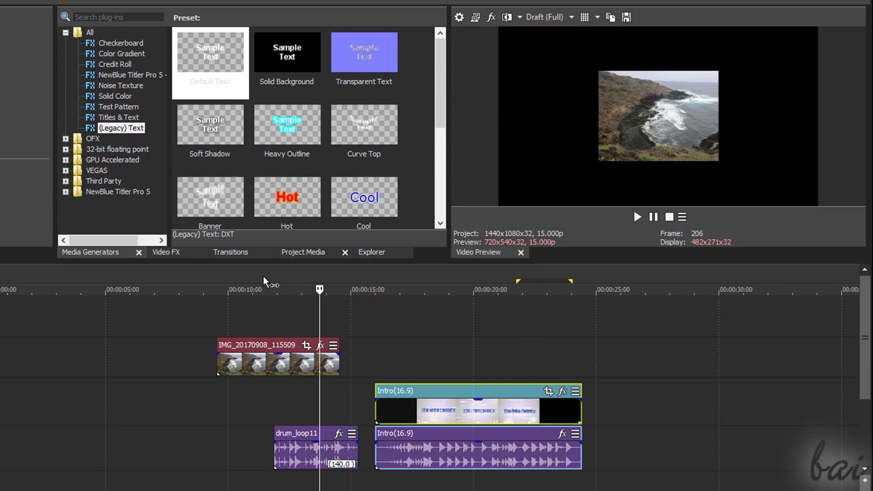
left_click_drag(264, 279, 518, 305)
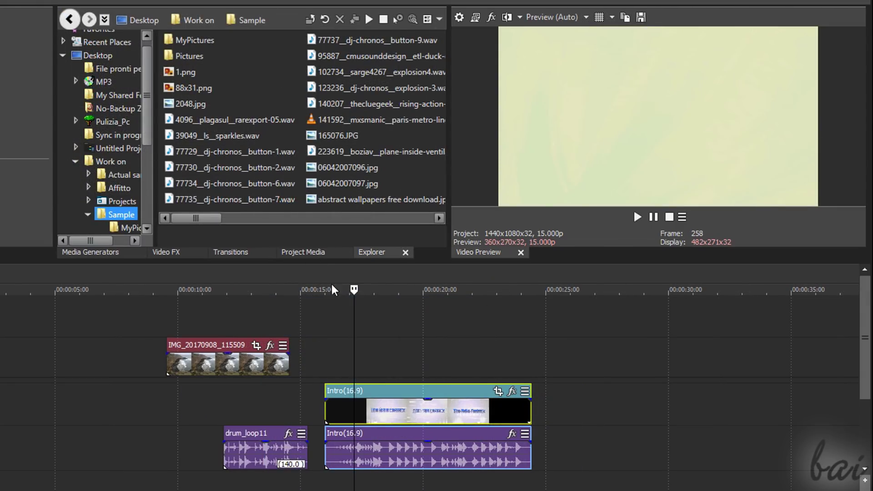
- Play the intro from 00:00:15, stop around 00:00:17, then view it in full-screen preview
left_click(325, 283)
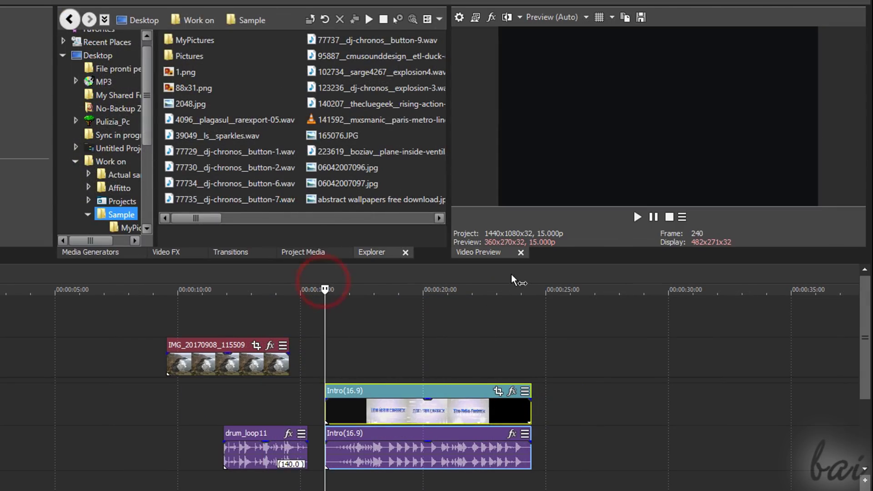
left_click(637, 217)
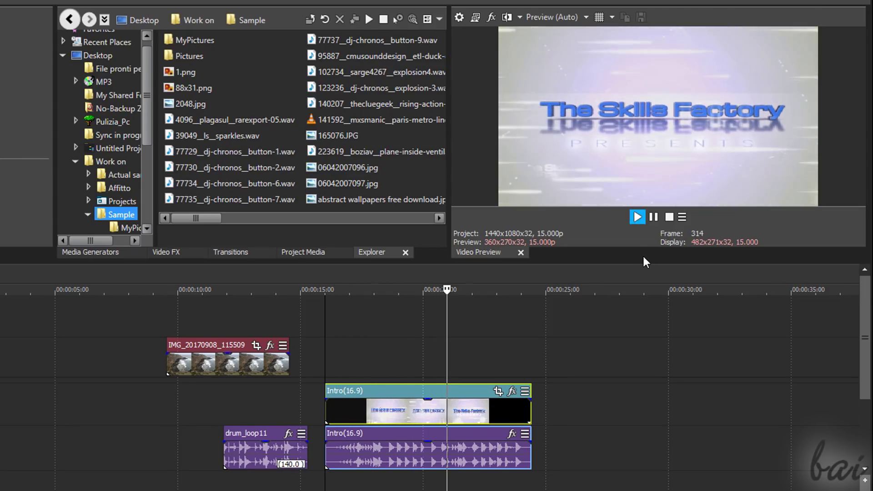
left_click(350, 289)
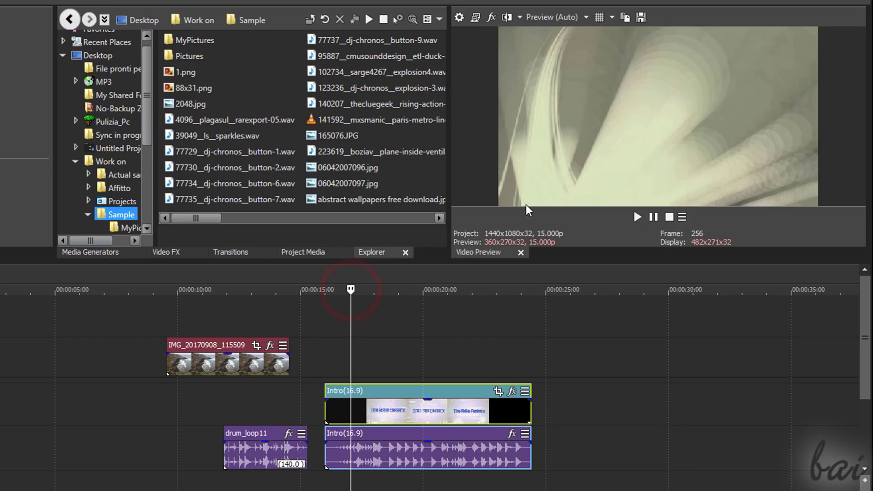
left_click(476, 19)
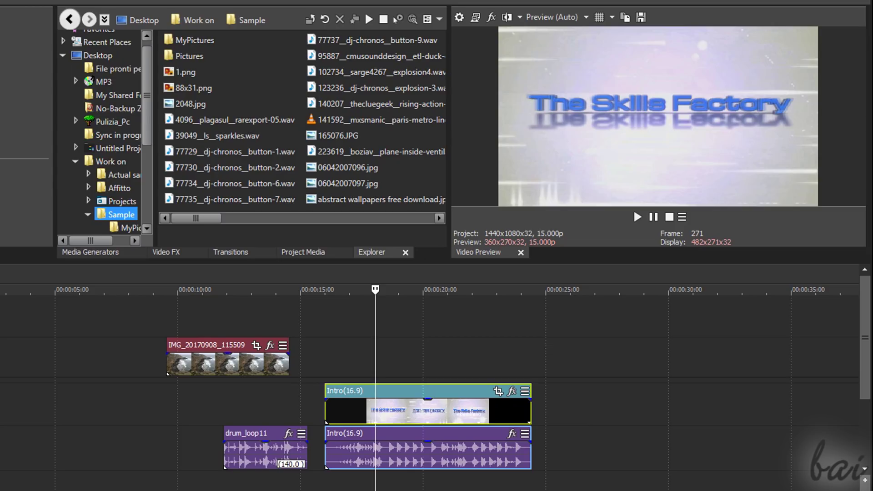
- Inspect the project's 1920x1080 video settings and its audio settings, then cancel without changes
left_click(459, 18)
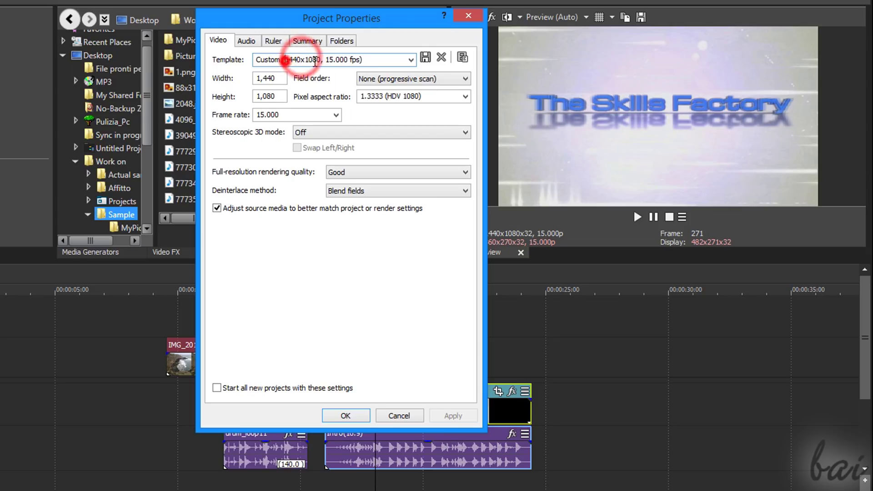
left_click(269, 78)
double_click(269, 96)
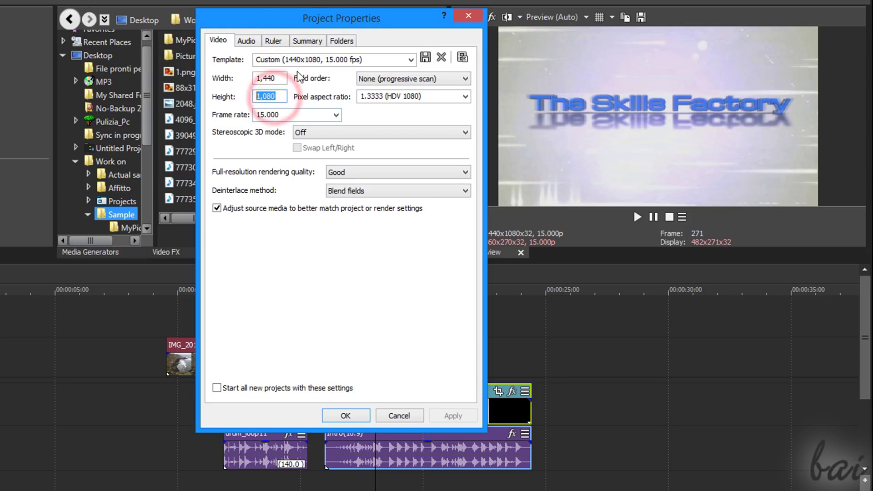
left_click(253, 43)
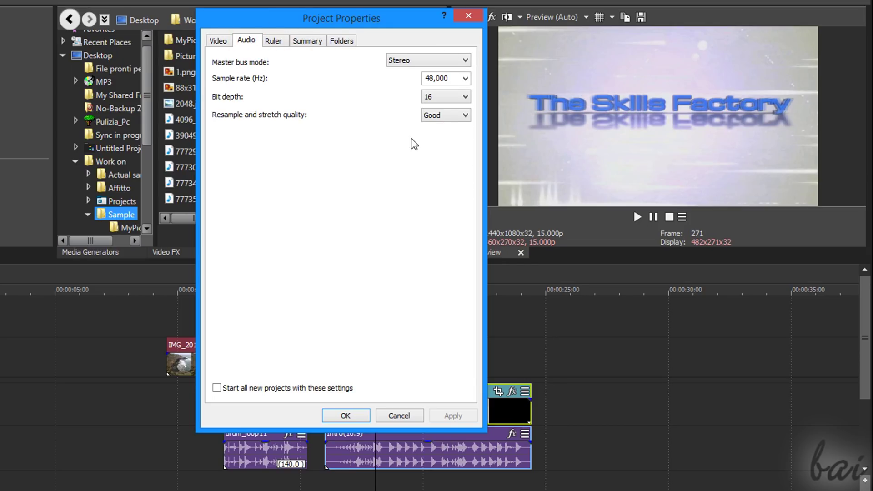
left_click(410, 415)
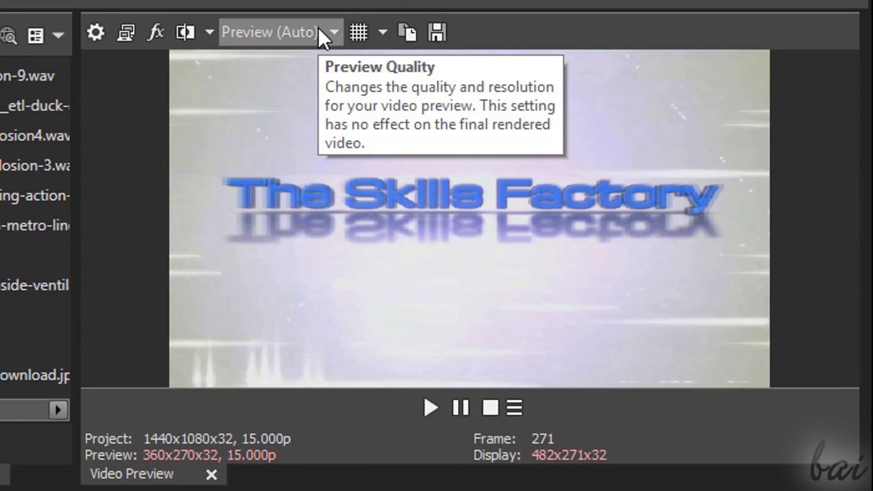
- Try Draft (Half) preview quality, then set it to Best (Half)
left_click(318, 26)
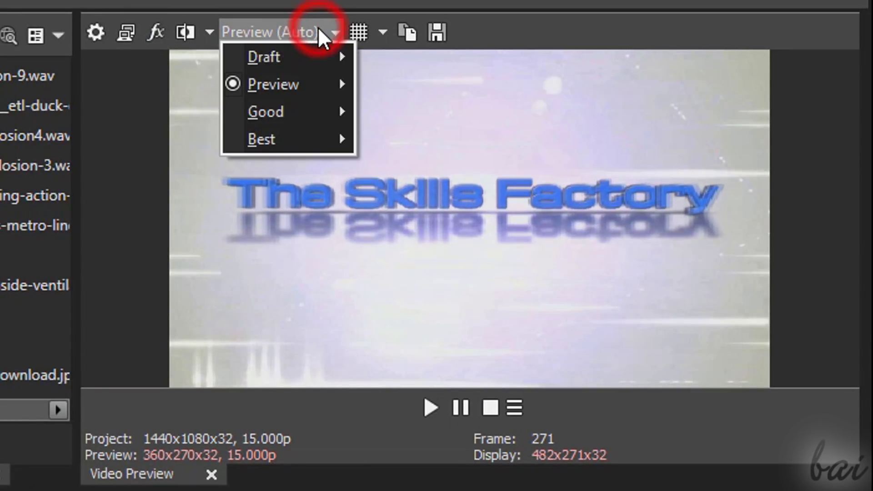
mouse_move(313, 56)
left_click(139, 112)
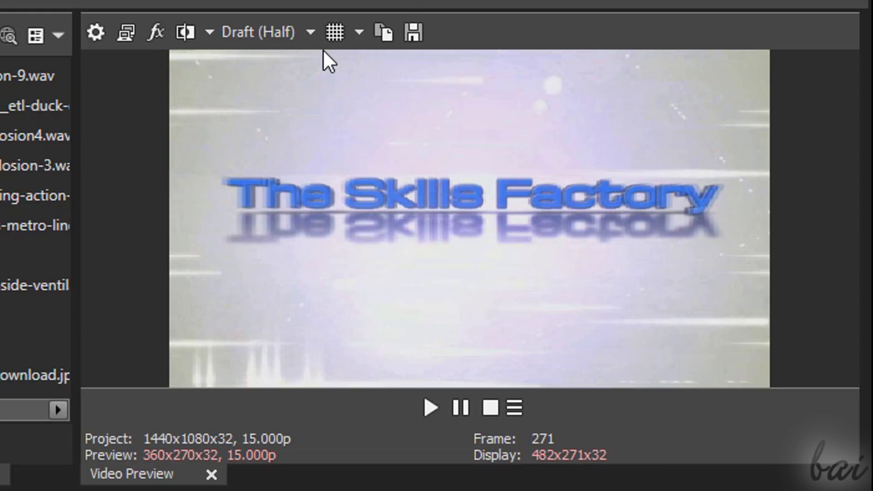
left_click(303, 26)
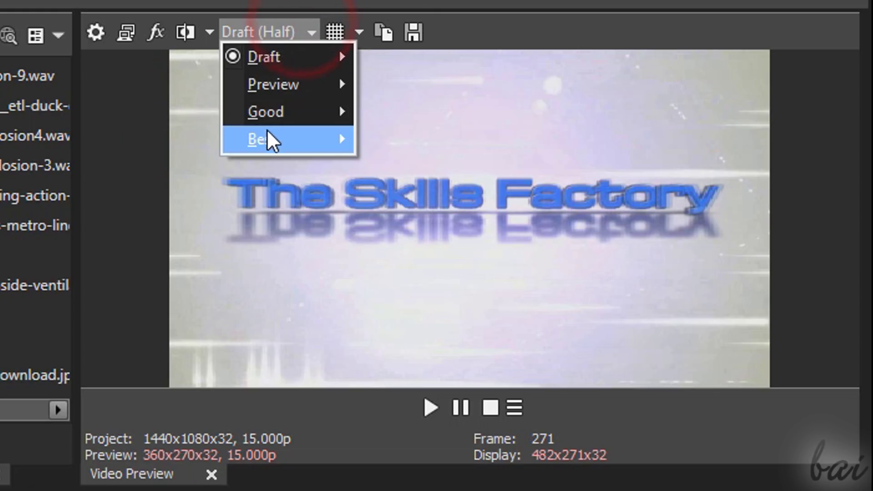
mouse_move(267, 139)
left_click(169, 189)
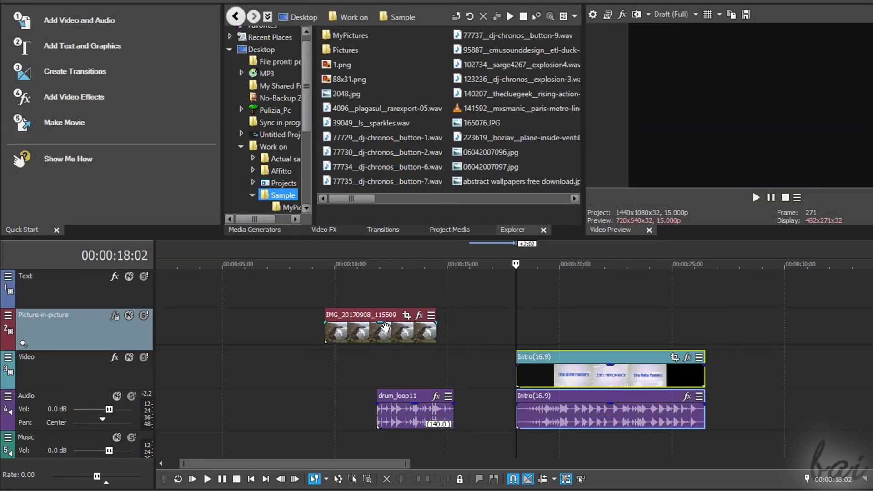
- Nudge the IMG clip later, move the Intro clips to about 00:00:21, and shift the Intro audio later
left_click_drag(372, 317, 390, 310)
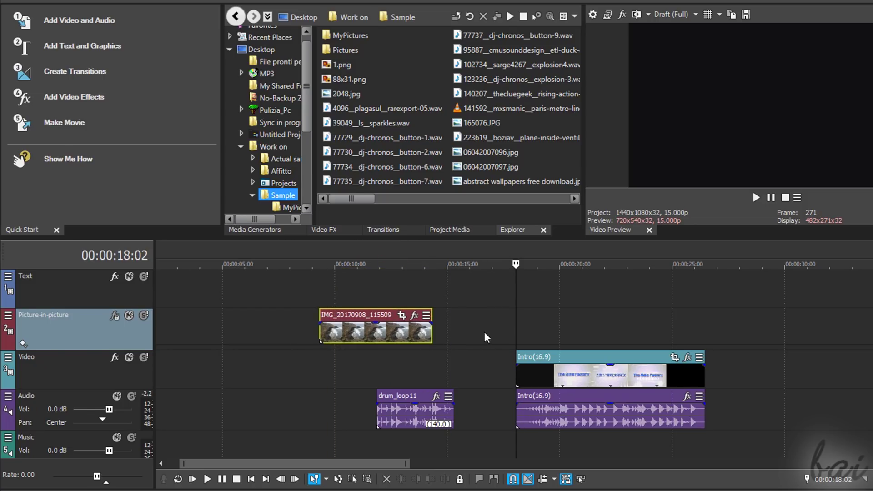
left_click_drag(532, 354, 554, 356)
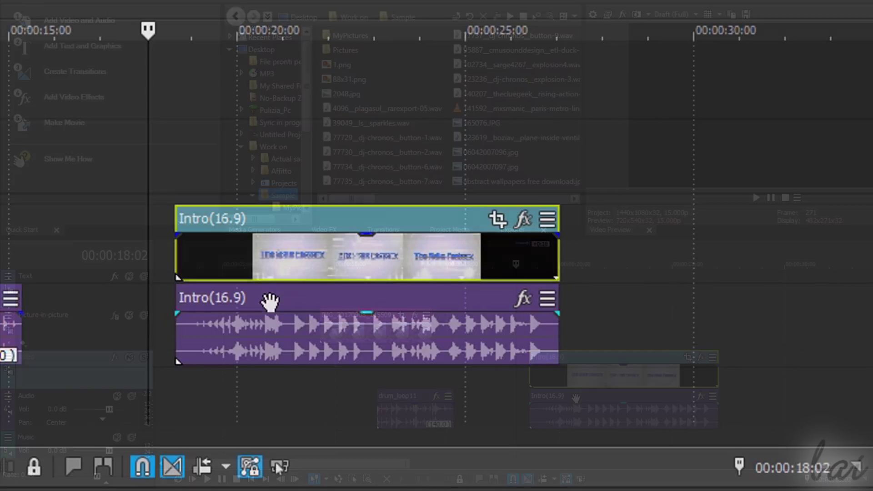
left_click_drag(577, 397, 610, 401)
left_click_drag(340, 309, 431, 302)
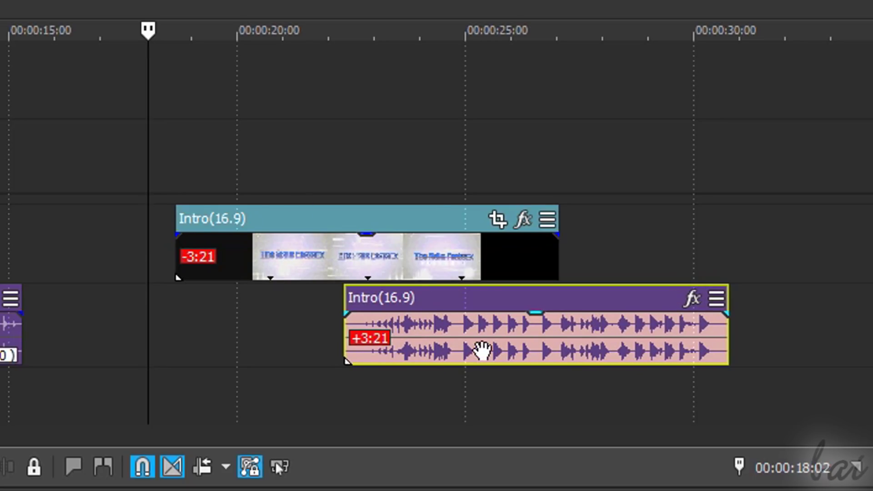
- Select both the Intro video and audio clips and move them together slightly earlier
left_click(460, 318)
left_click(438, 213)
left_click(455, 303)
left_click(460, 317)
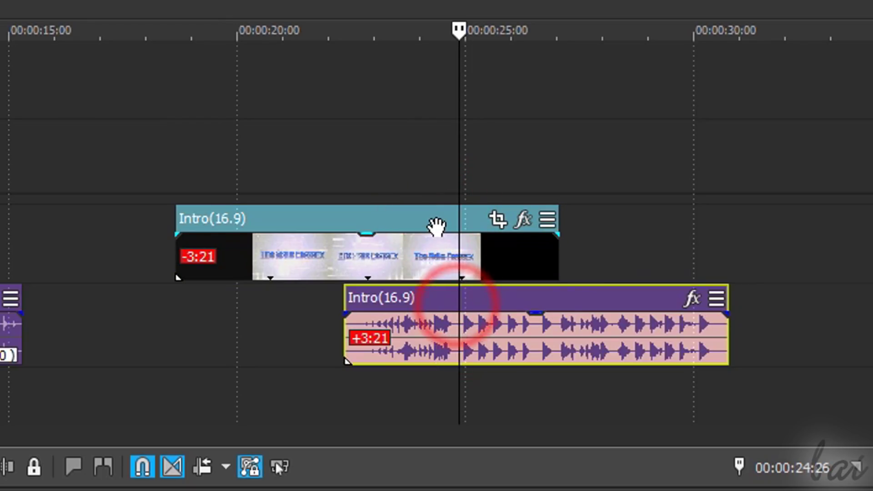
left_click(434, 225, "ctrl")
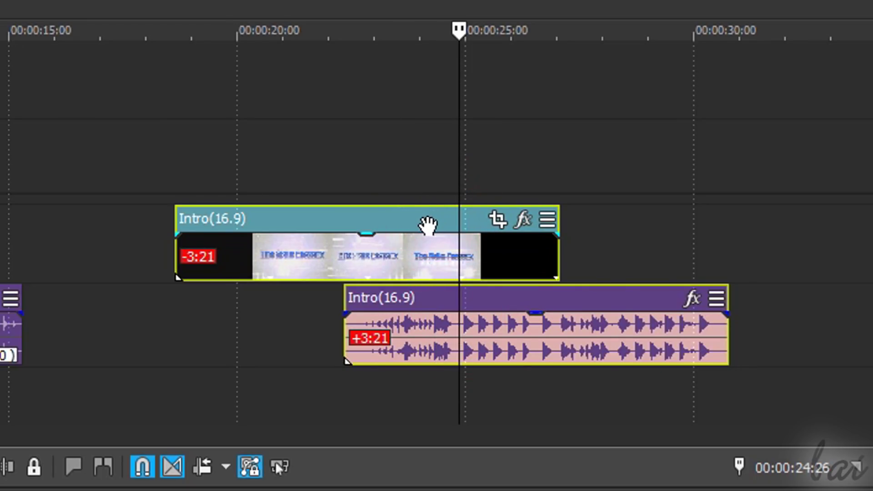
left_click_drag(426, 223, 415, 238)
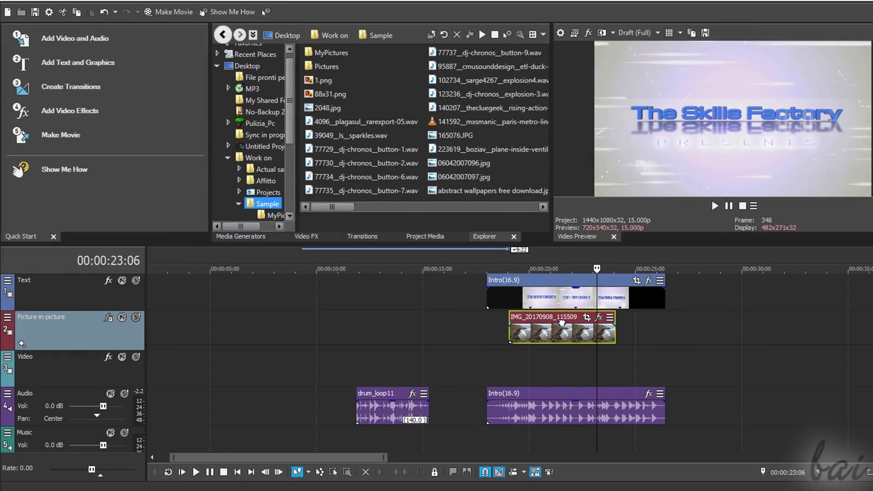
- Scrub the playhead back to about 00:00:21 and preview the overlay around 00:00:19
mouse_move(597, 269)
left_mouse_down()
mouse_move(502, 280)
mouse_move(636, 283)
mouse_move(519, 281)
mouse_move(562, 280)
mouse_move(548, 360)
left_mouse_up()
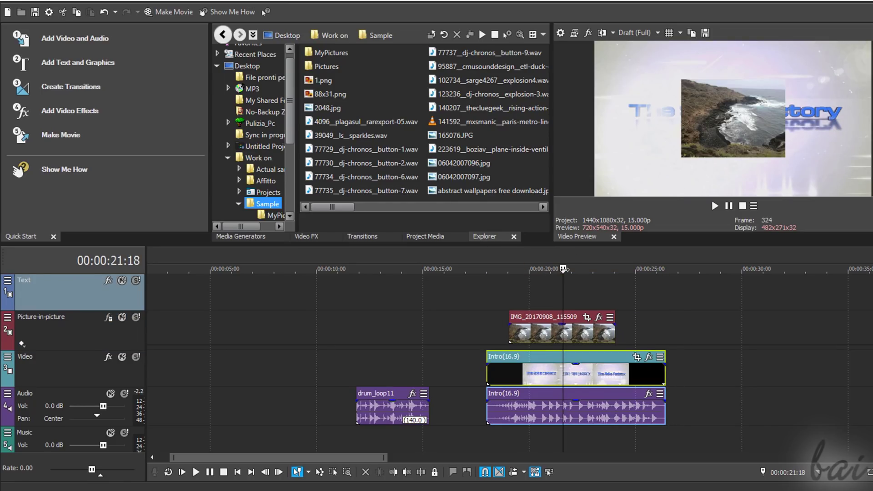
left_click_drag(563, 270, 571, 290)
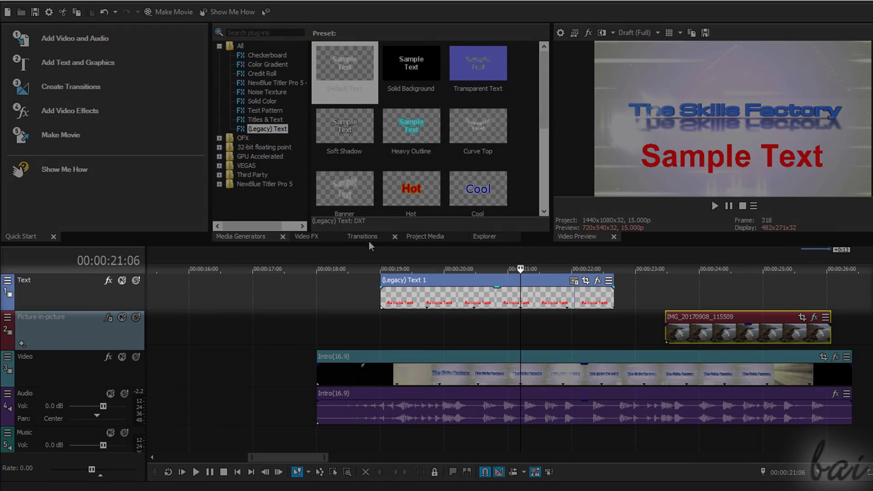
- Mark and clear time selections on the ruler between about 00:00:18 and 00:00:25
left_click(448, 277)
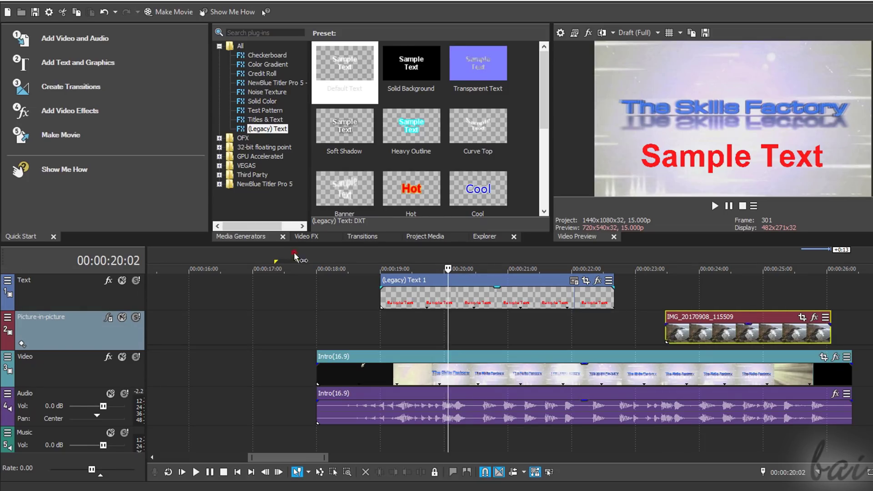
left_click_drag(296, 268, 534, 380)
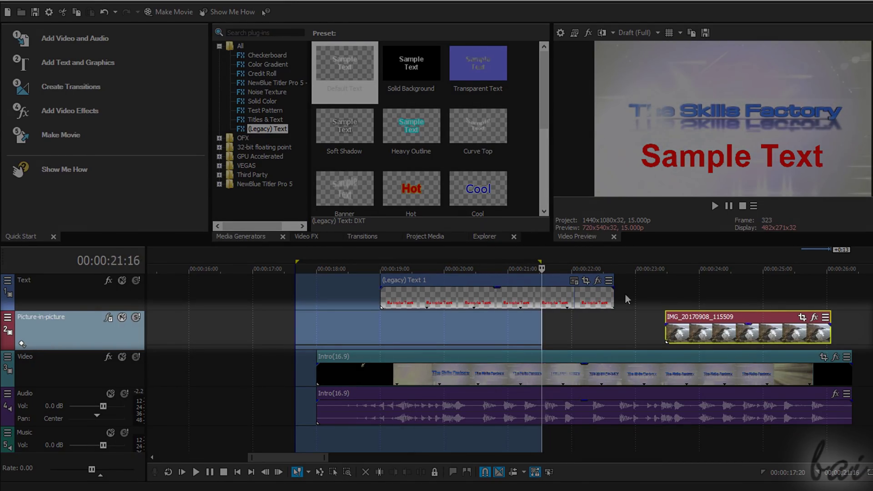
left_click_drag(556, 263, 711, 350)
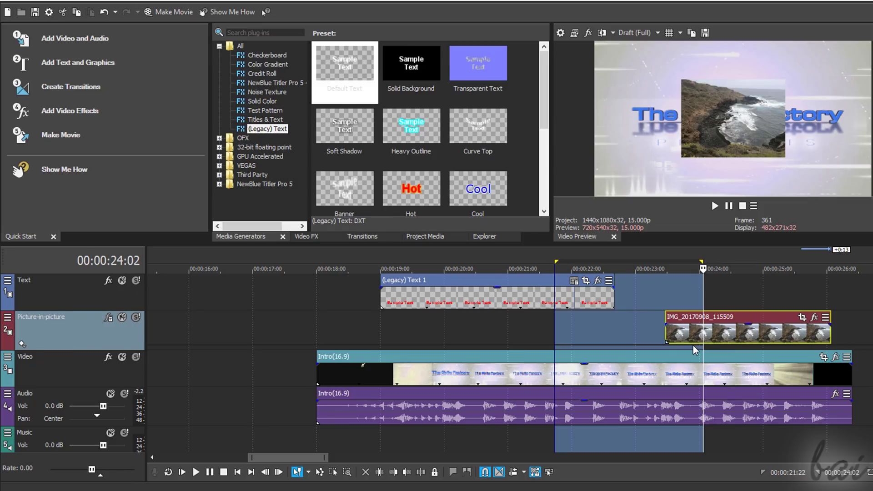
left_click(711, 350)
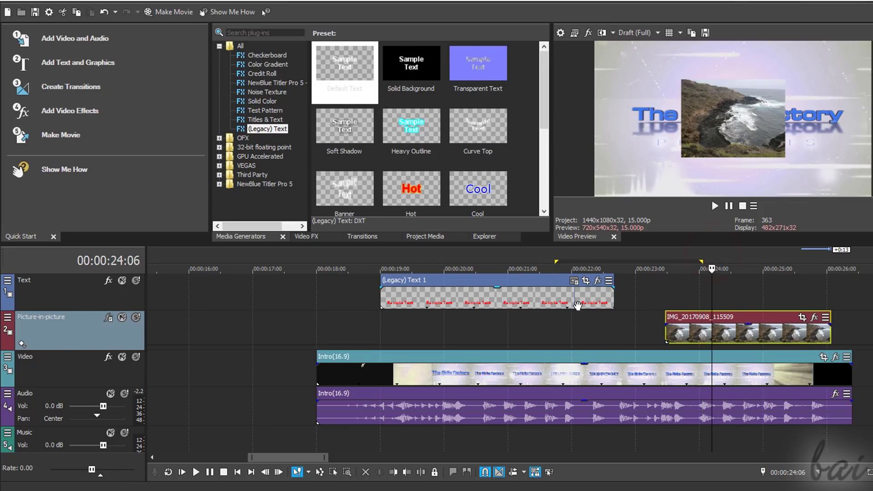
- Move the Picture In Picture inset to location 0.658, 0.620 and enlarge it to scale 0.882
left_click(109, 318)
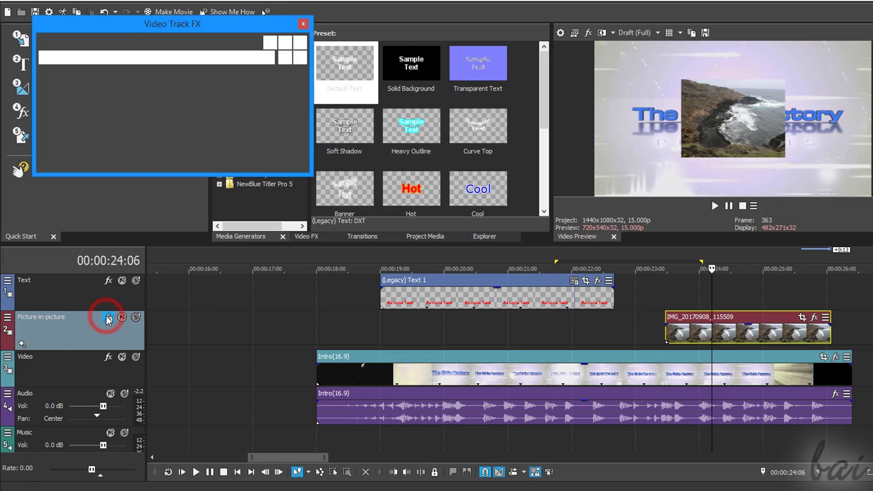
left_click_drag(655, 117, 706, 95)
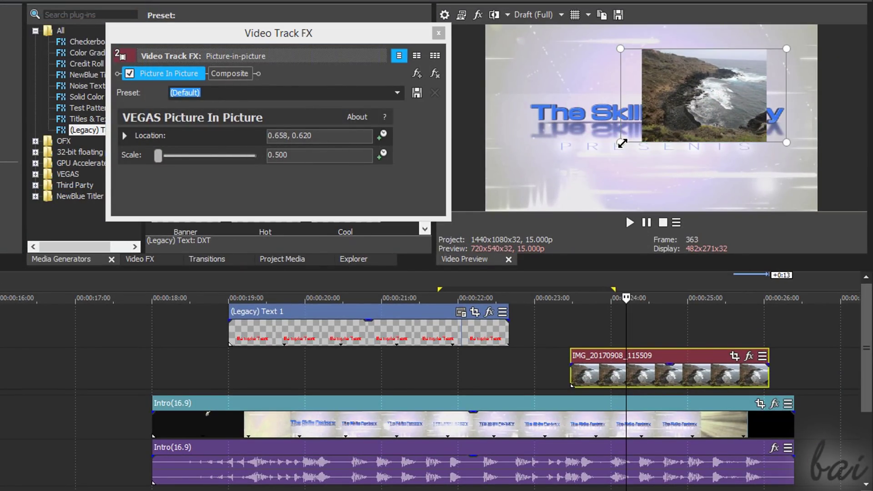
left_click_drag(610, 151, 557, 166)
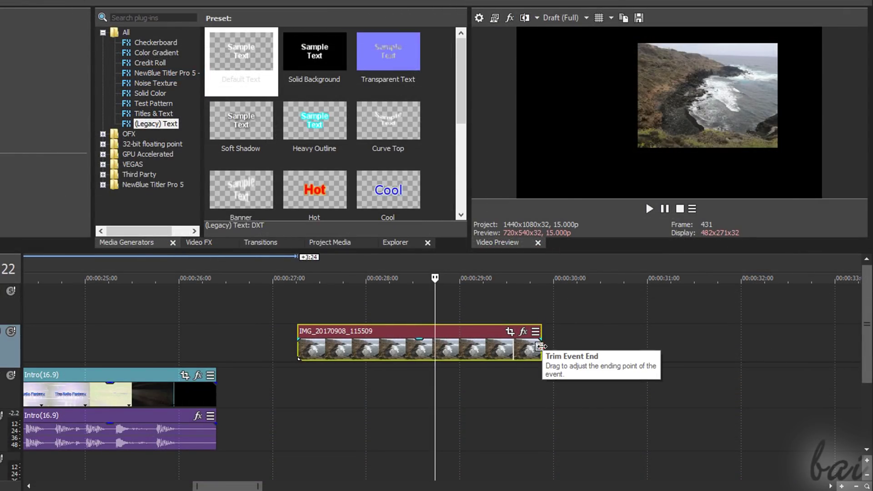
- Shorten and shift the IMG clip, make the Intro clips end near 00:00:25, and preview
left_click_drag(541, 344, 375, 342)
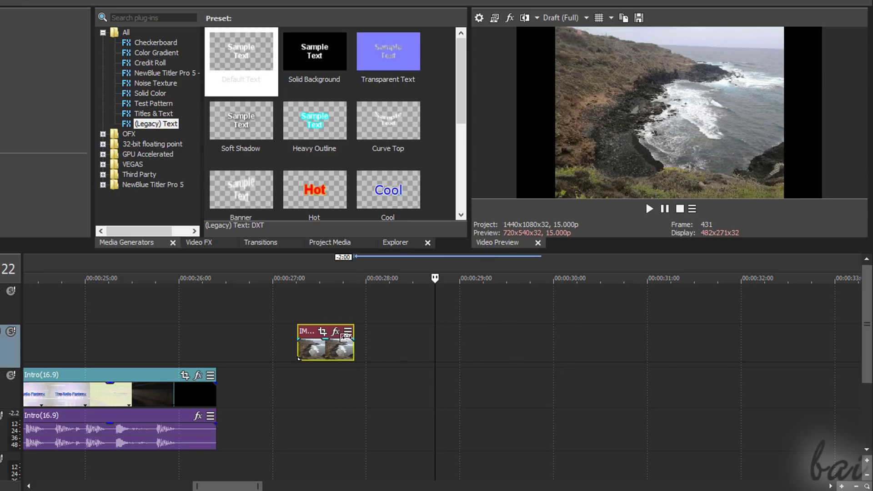
left_click_drag(347, 337, 385, 337)
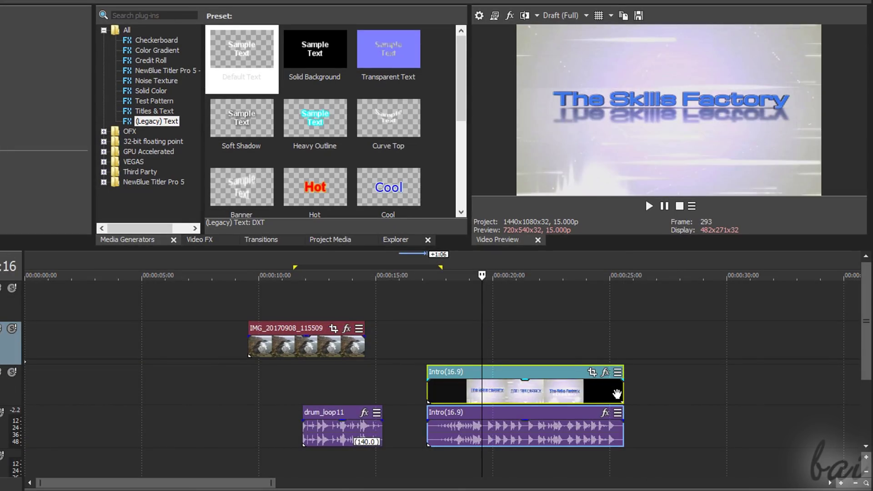
left_click_drag(622, 395, 838, 390)
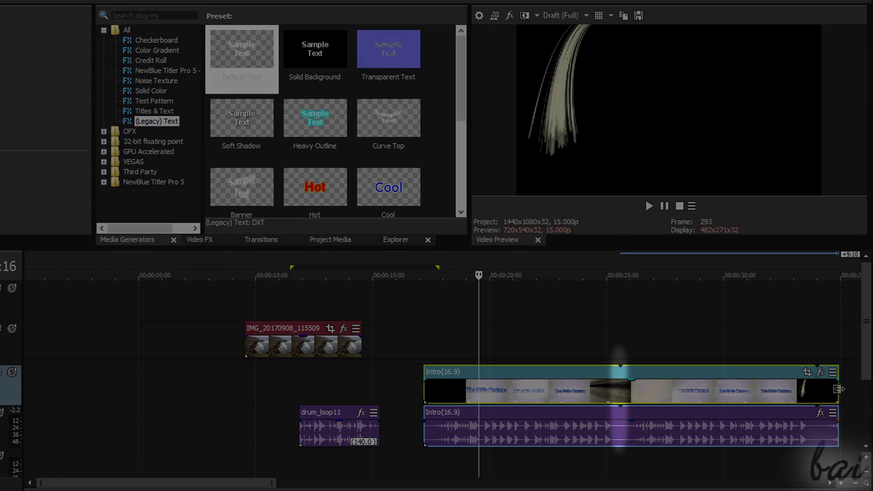
left_click(552, 275)
key("space")
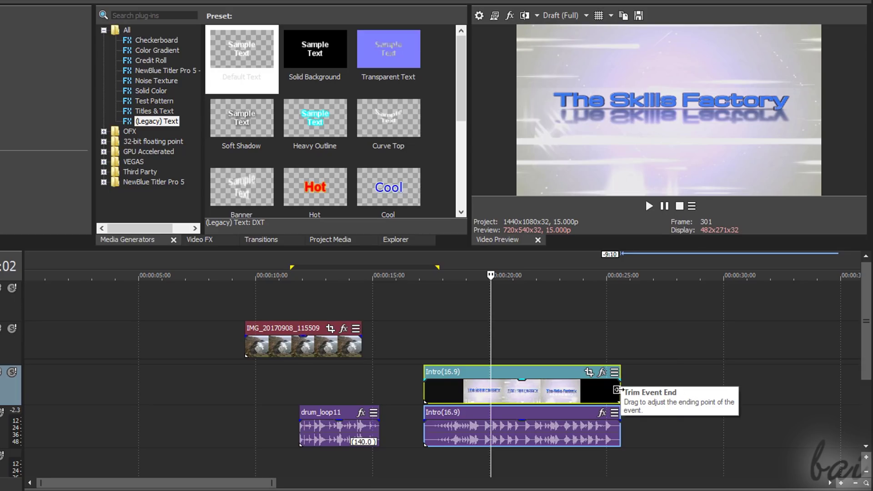
key("ctrl")
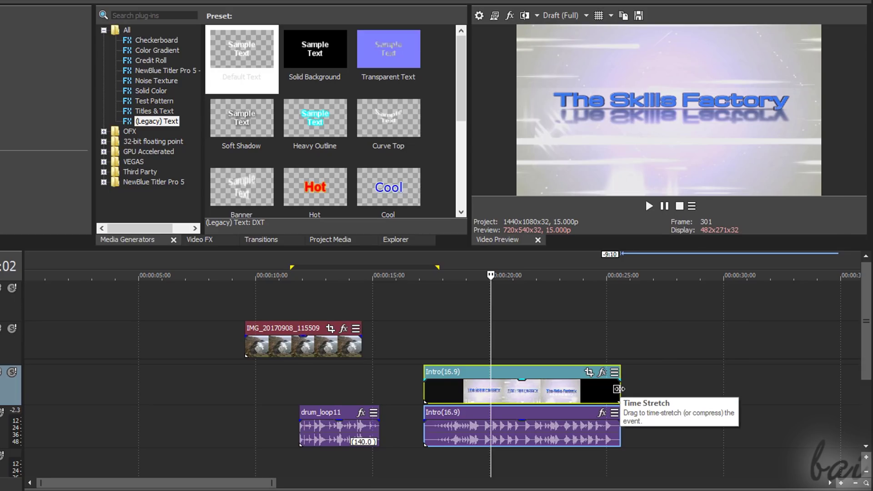
left_click_drag(618, 389, 781, 379)
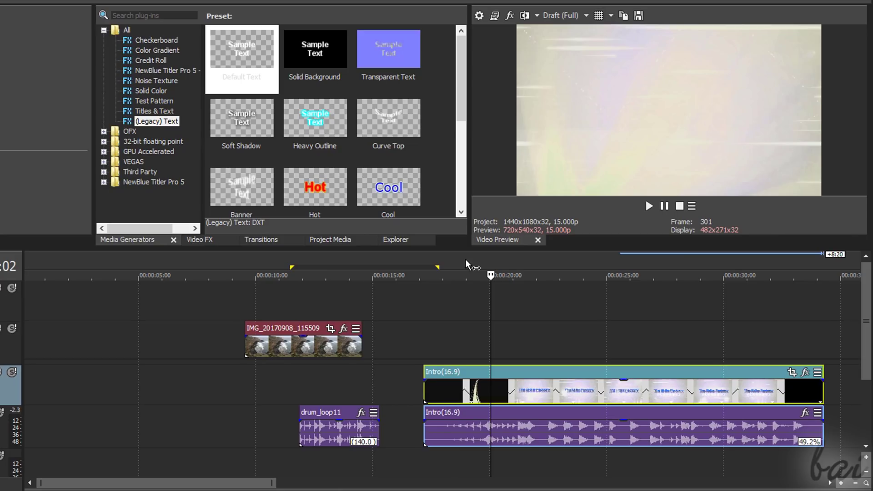
left_click(389, 260)
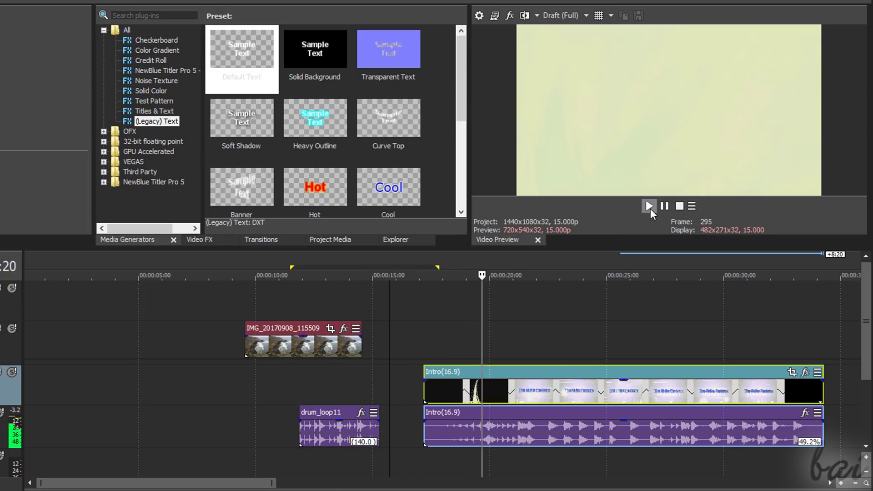
left_click_drag(822, 391, 499, 391)
left_click(406, 274)
left_click(649, 206)
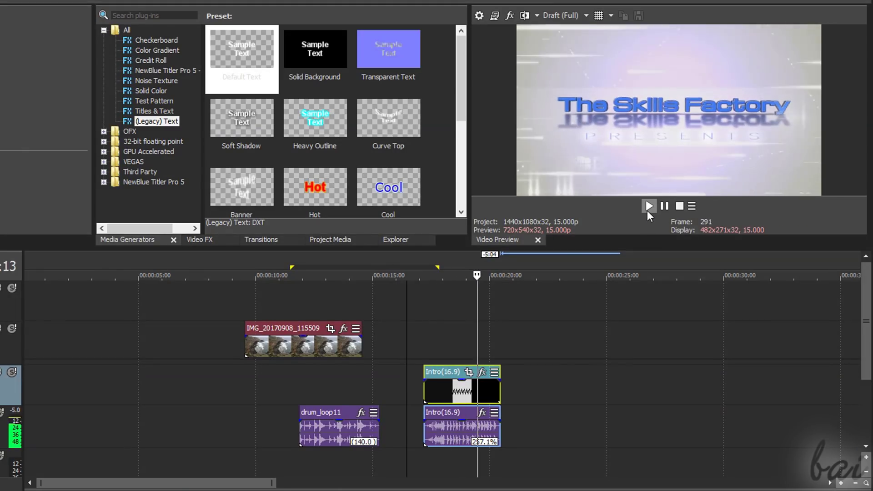
left_click(663, 206)
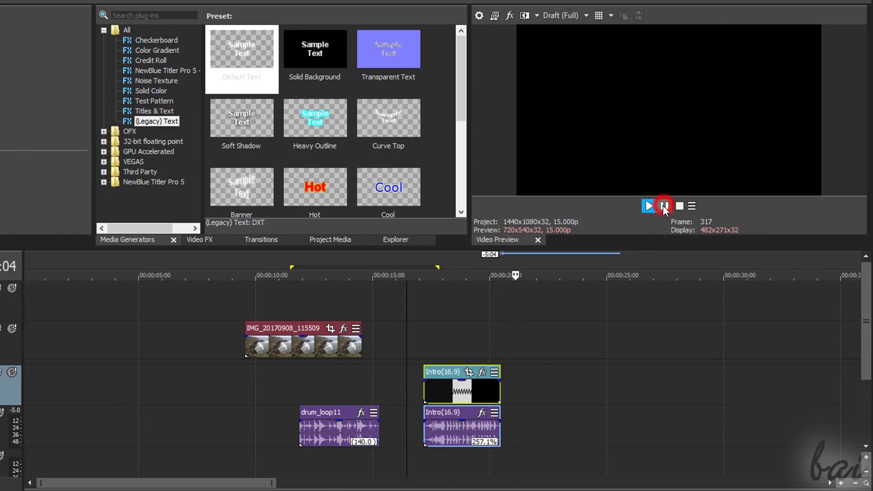
key("ctrl+z")
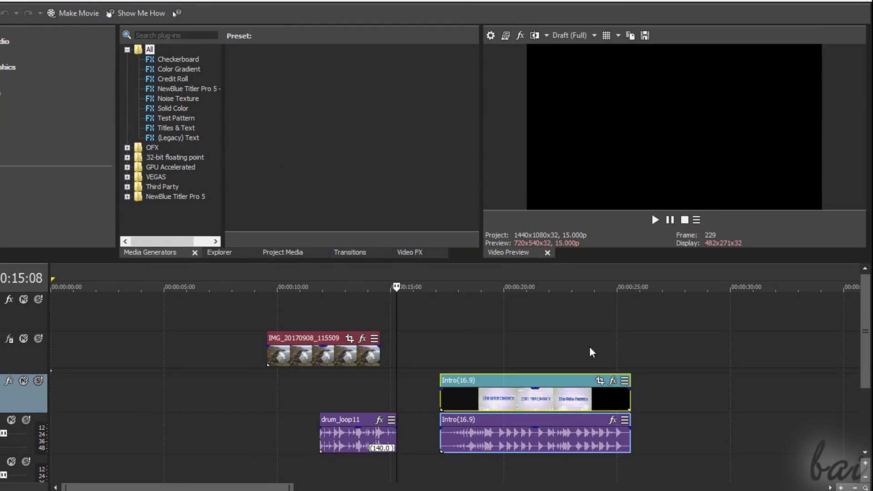
- Try deleting the Intro event and cutting a range from it, undoing both changes
right_click(555, 381)
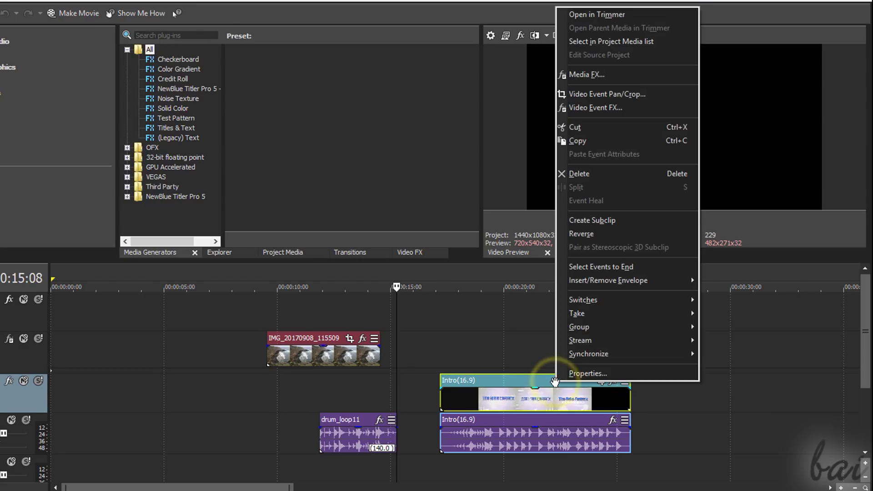
left_click(604, 173)
key("ctrl+z")
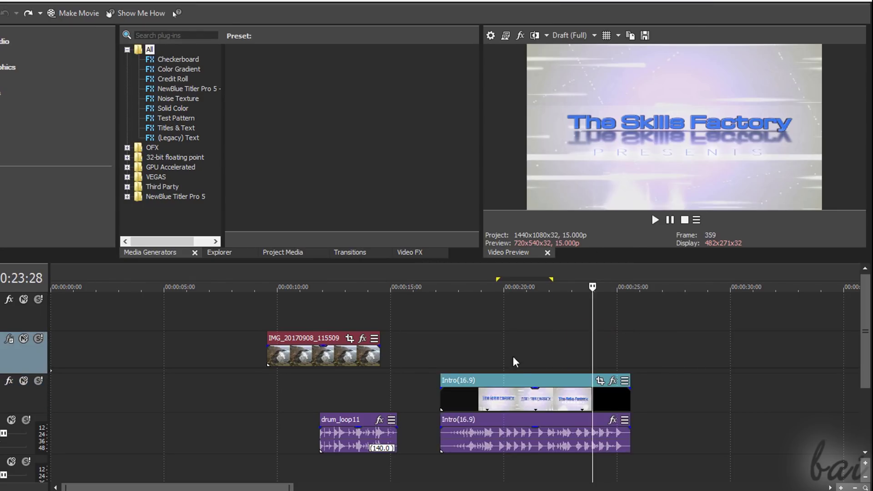
left_click(517, 380)
left_click_drag(495, 278, 538, 278)
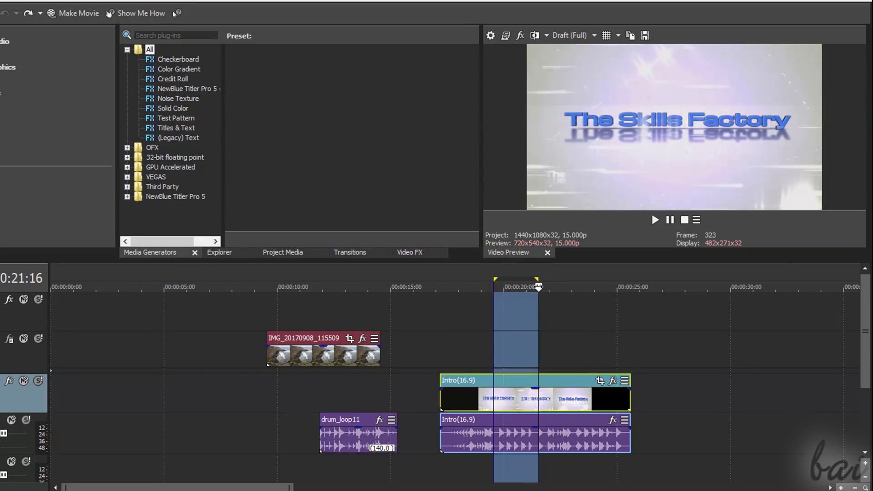
right_click(523, 394)
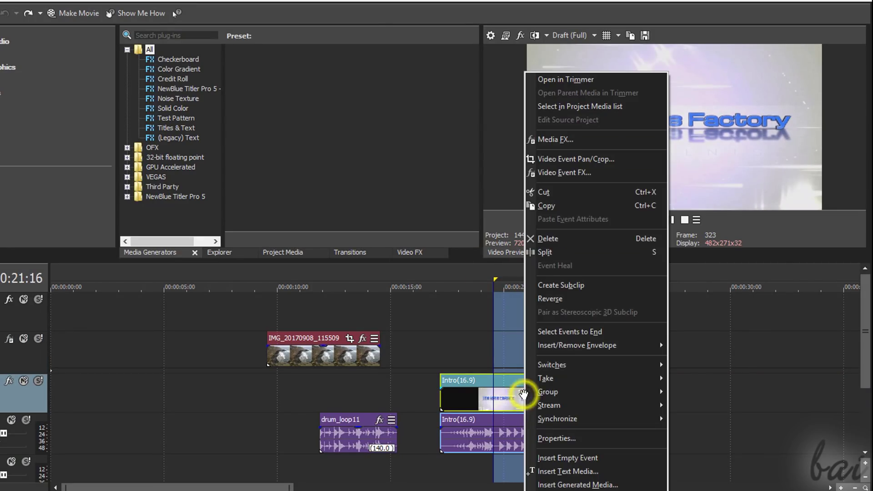
left_click(549, 195)
left_click(672, 416)
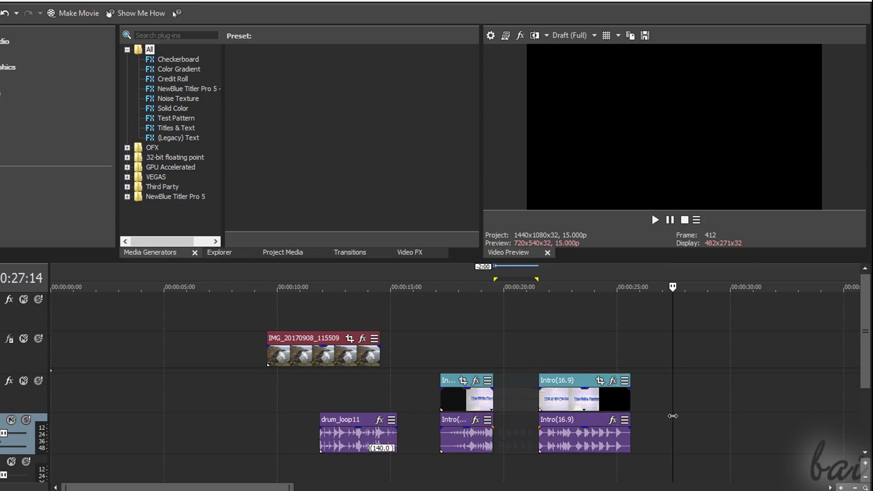
key("ctrl+z")
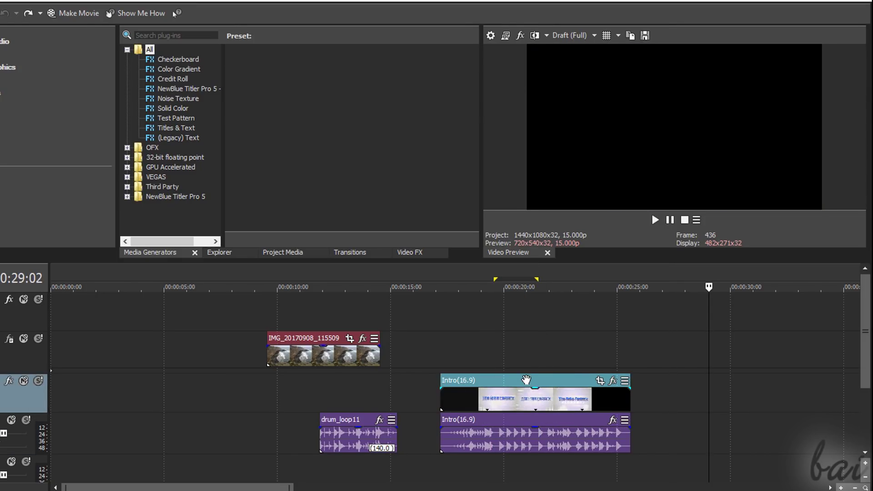
- Select the Intro clip pair and set the play position to about 23 seconds
left_click(526, 380)
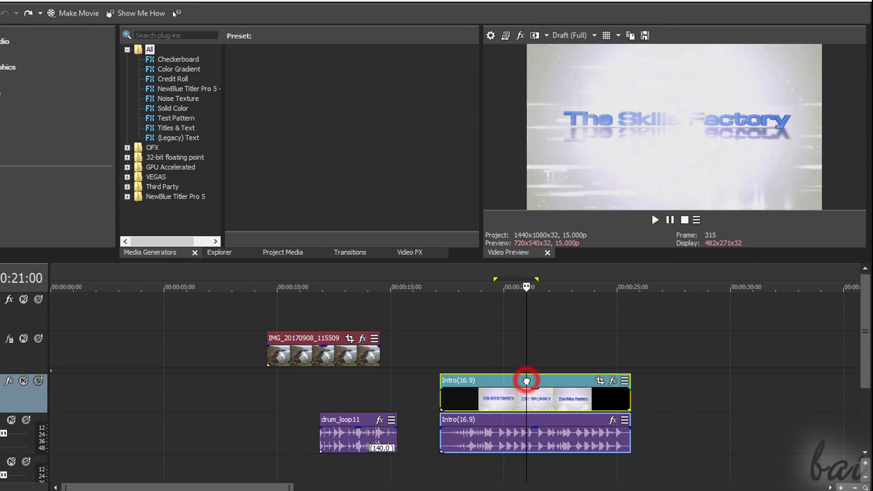
left_click(472, 278)
left_click(550, 278)
left_click(591, 278)
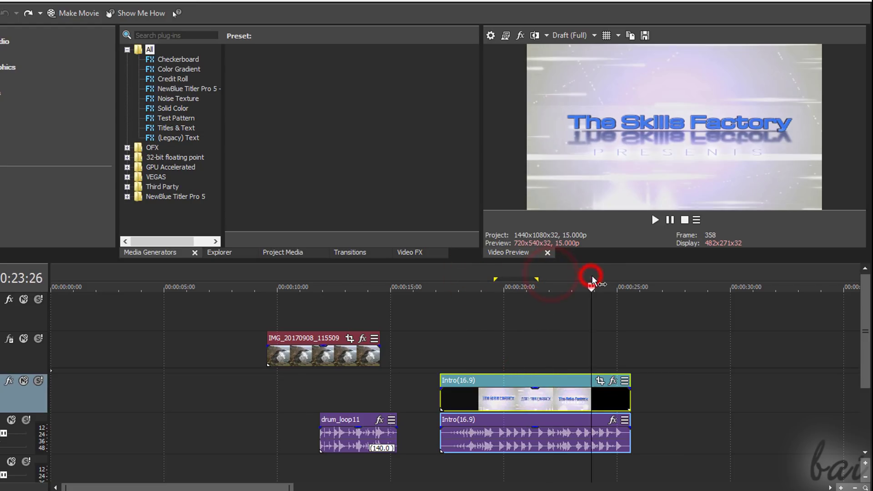
left_click(572, 278)
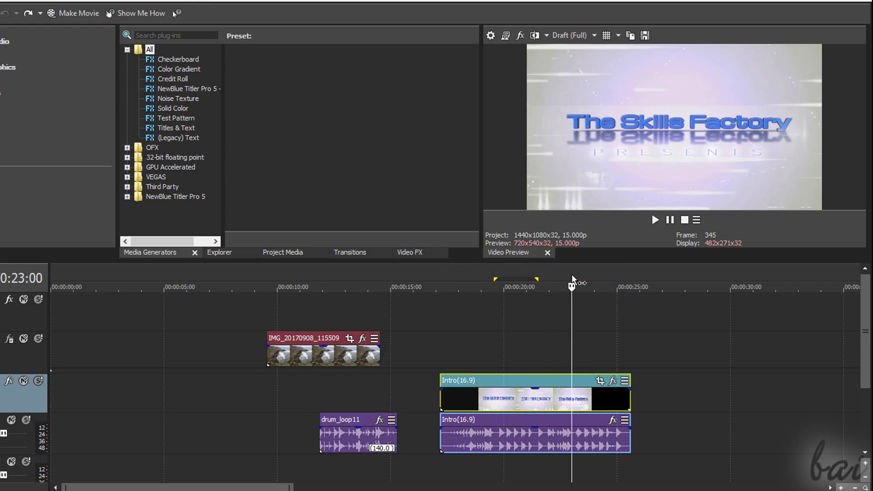
- Select the three split Intro pieces and heal them back into one continuous event
left_click(464, 399)
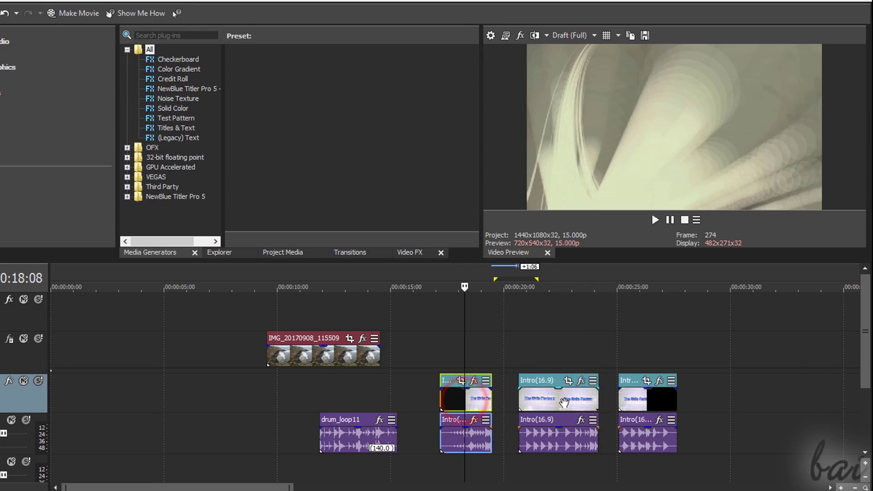
left_click(564, 403)
left_click(644, 400, "ctrl")
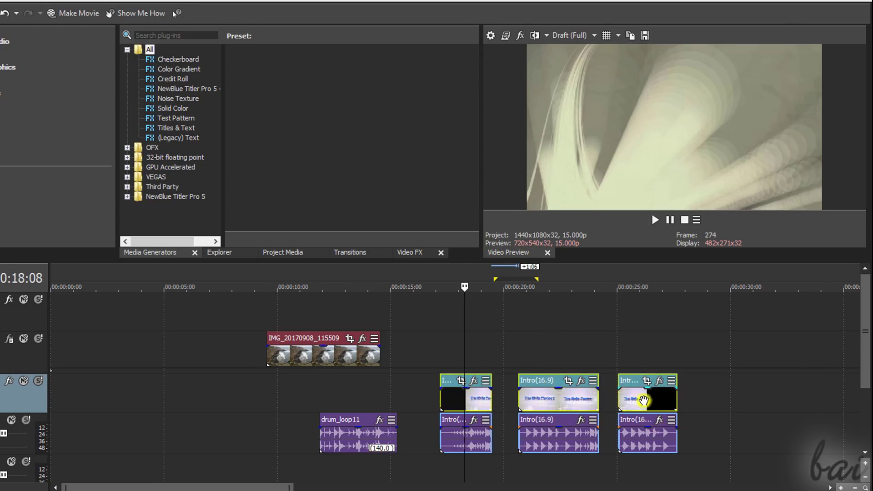
right_click(644, 400)
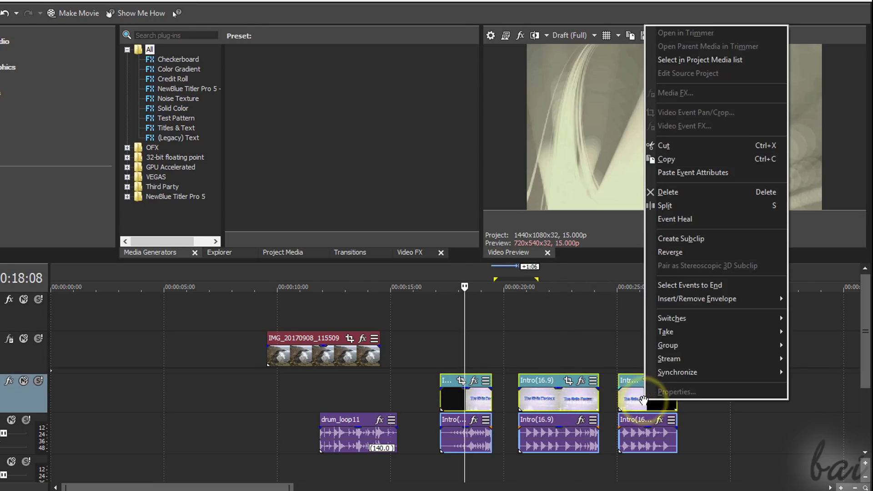
left_click(699, 219)
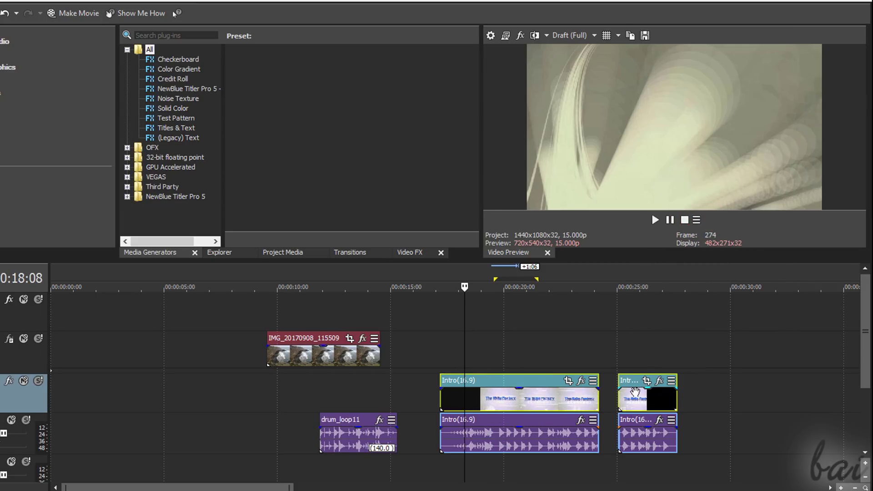
right_click(635, 391)
left_click(691, 215)
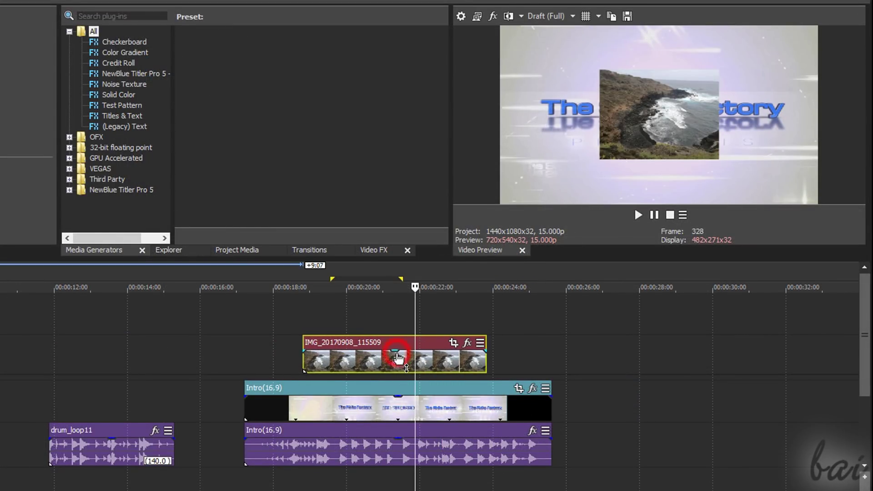
- Lower the photo clip's opacity to 85% and pull the Intro audio gain down to -Inf dB
mouse_move(399, 359)
left_mouse_down()
mouse_move(398, 380)
mouse_move(400, 359)
mouse_move(393, 362)
left_mouse_up()
left_click(387, 388)
key("space")
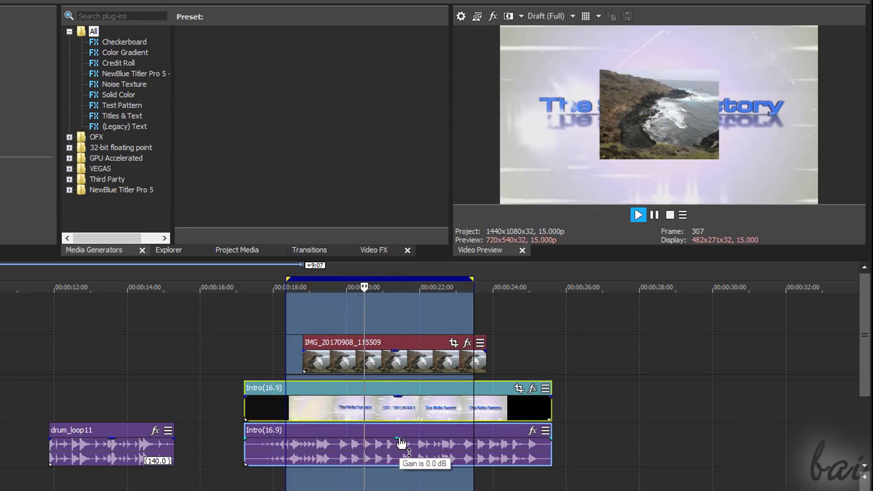
left_click_drag(400, 443, 398, 469)
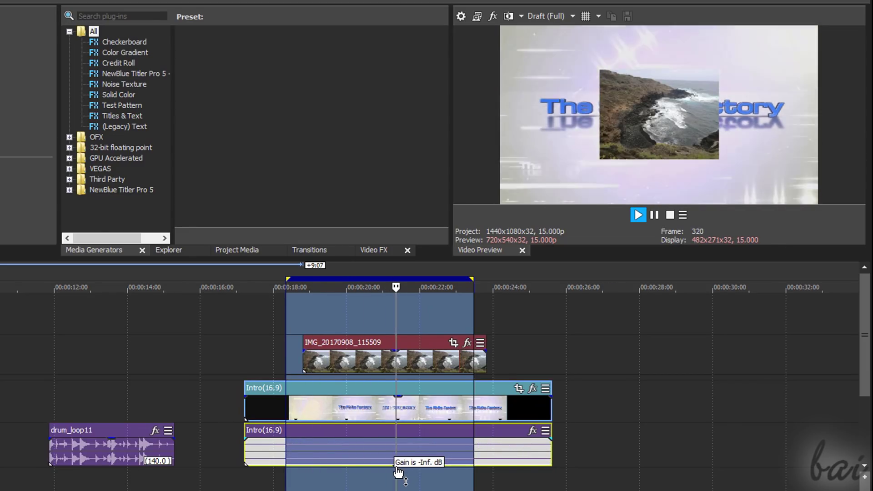
- Restore the Intro audio volume, give the photo clip a fade-in and fade-out, and preview
key("Escape")
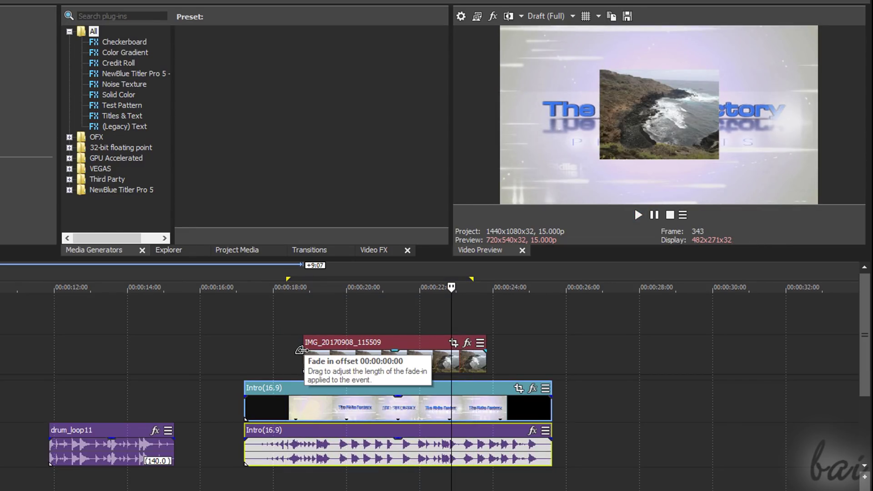
left_click_drag(301, 351, 352, 353)
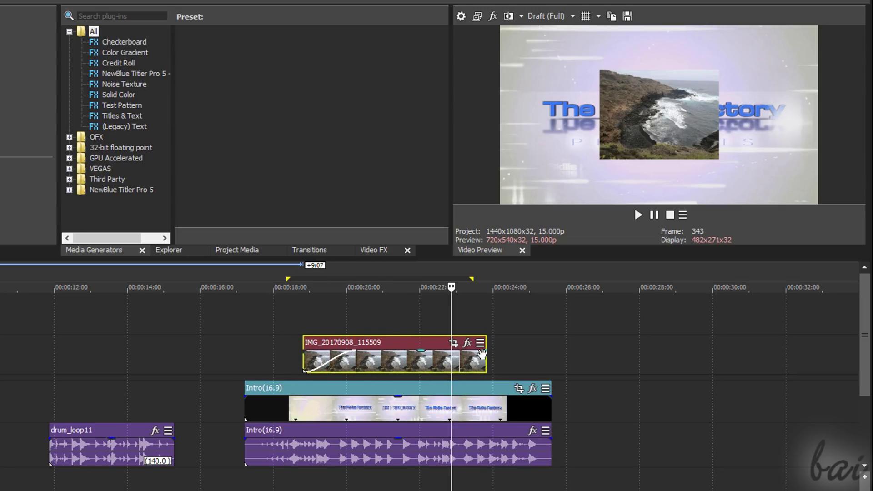
left_click_drag(485, 351, 427, 353)
left_click(638, 215)
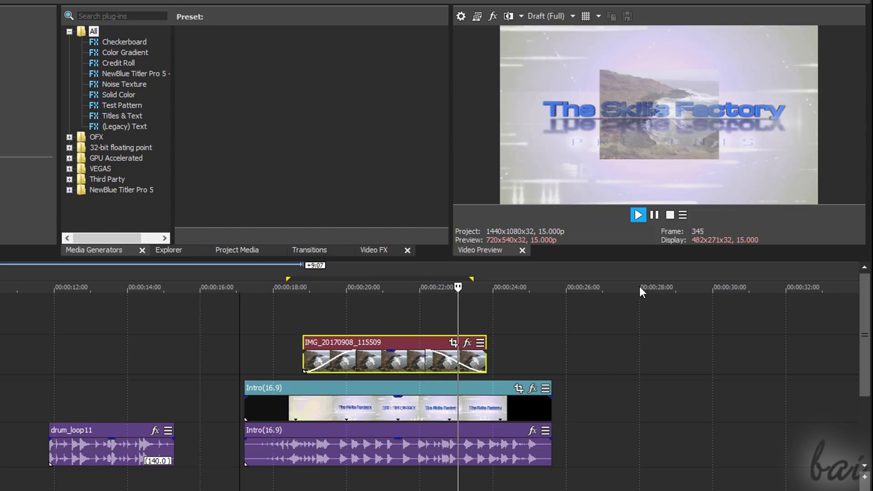
left_click(653, 214)
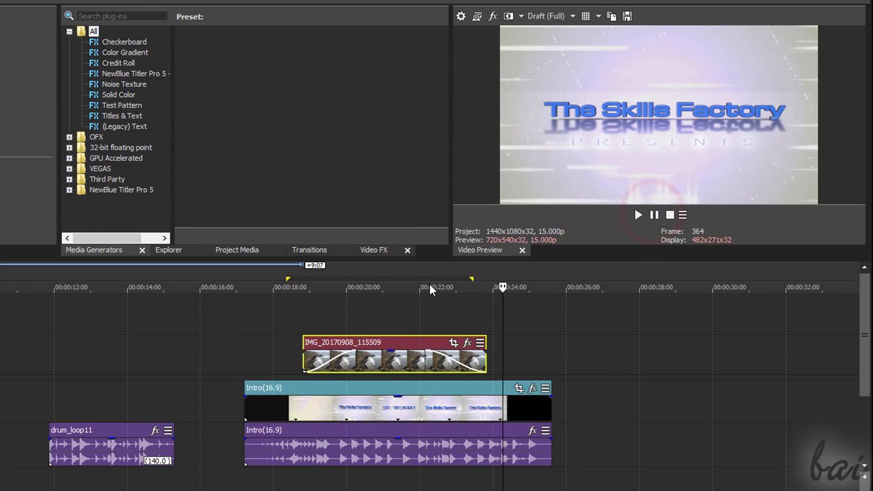
mouse_move(402, 277)
left_mouse_down()
mouse_move(481, 279)
mouse_move(464, 296)
left_mouse_up()
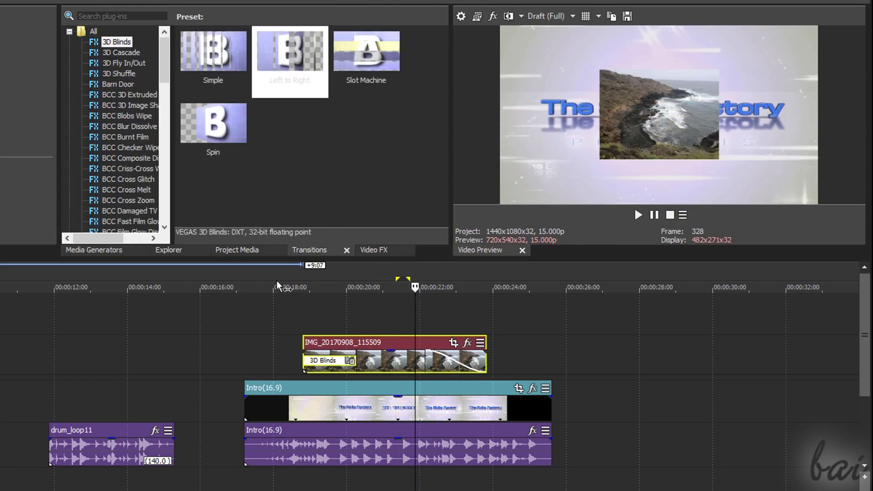
- Add the 3D Blinds Left to Right transition to the start of the IMG clip
left_click_drag(274, 279, 357, 282)
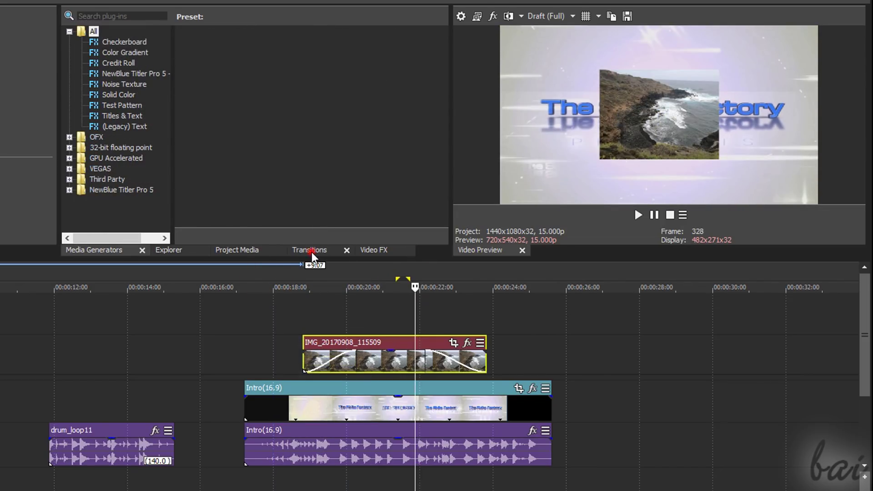
left_click(311, 252)
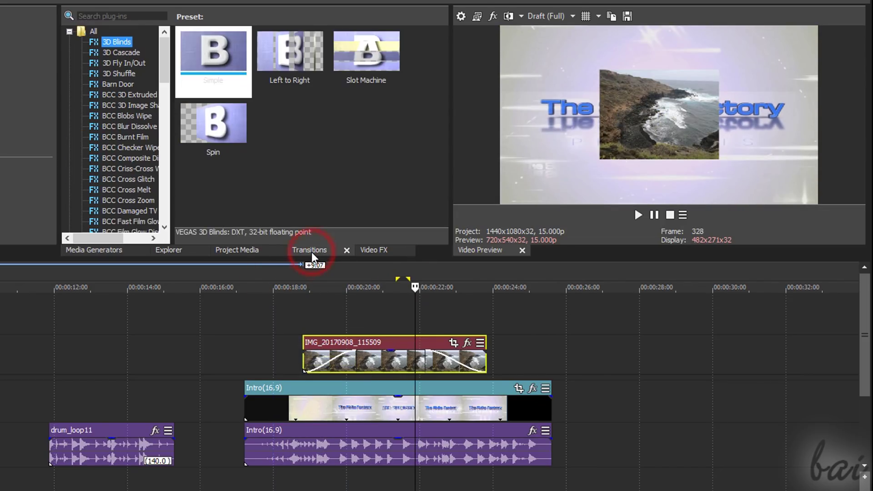
left_click_drag(294, 57, 324, 360)
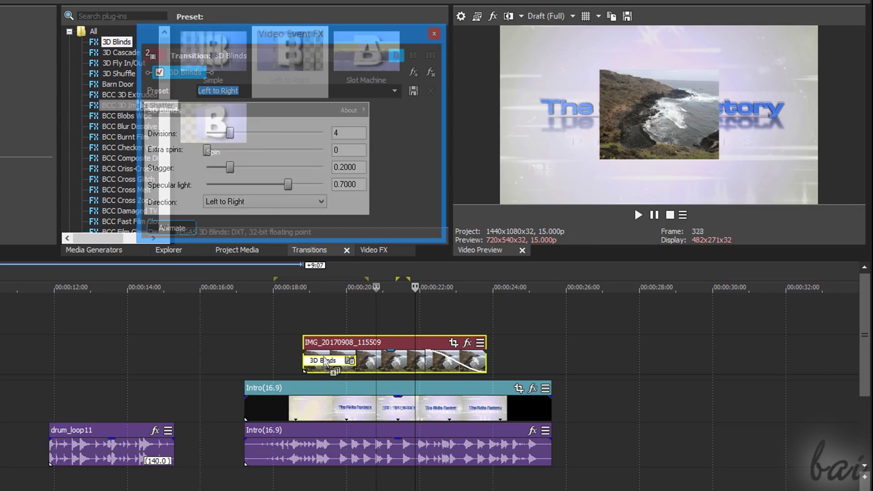
- Add a Barn Door transition to the IMG clip's end with Vertical orientation
left_click(118, 85)
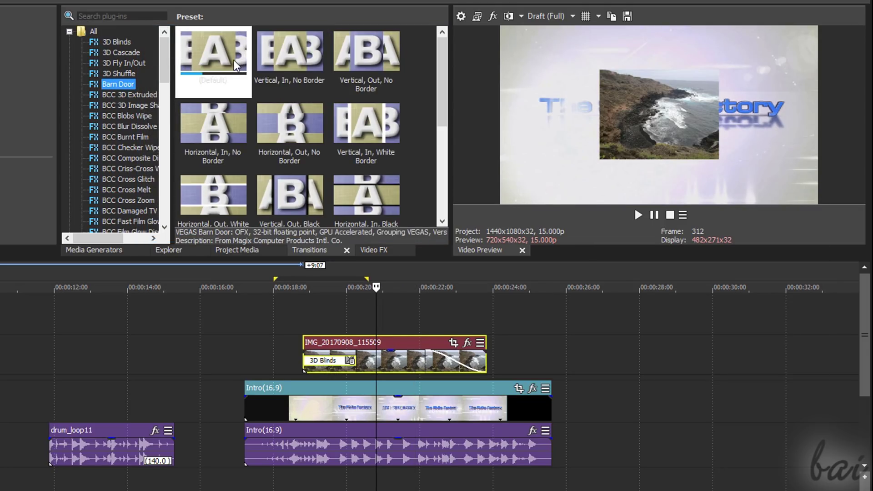
left_click_drag(214, 57, 448, 305)
left_click_drag(461, 357, 462, 356)
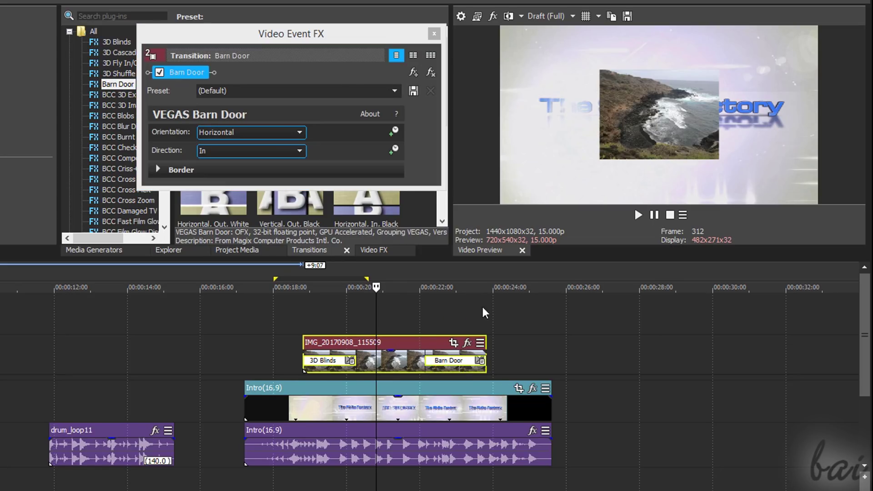
left_click_drag(348, 36, 368, 35)
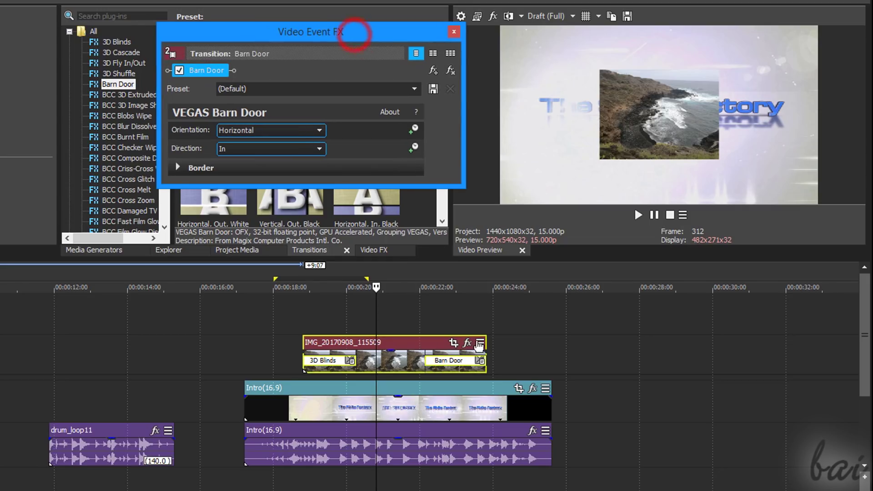
left_click_drag(419, 273, 476, 277)
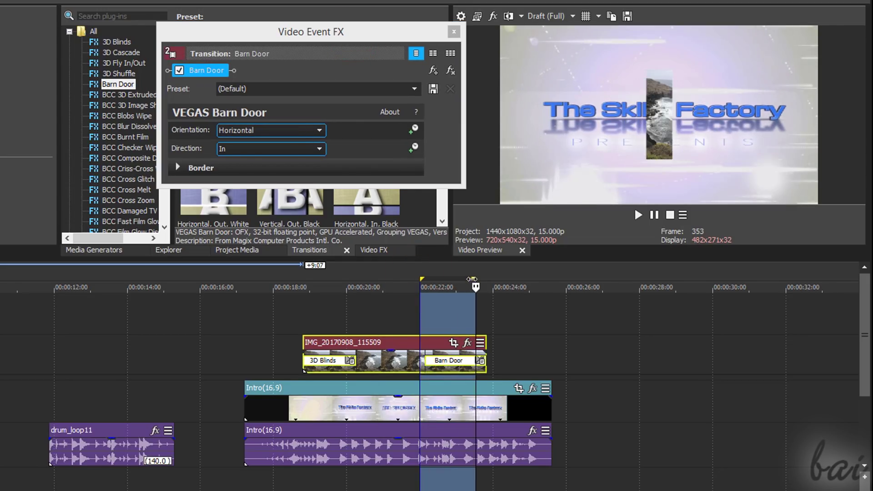
left_click(319, 132)
left_click(312, 152)
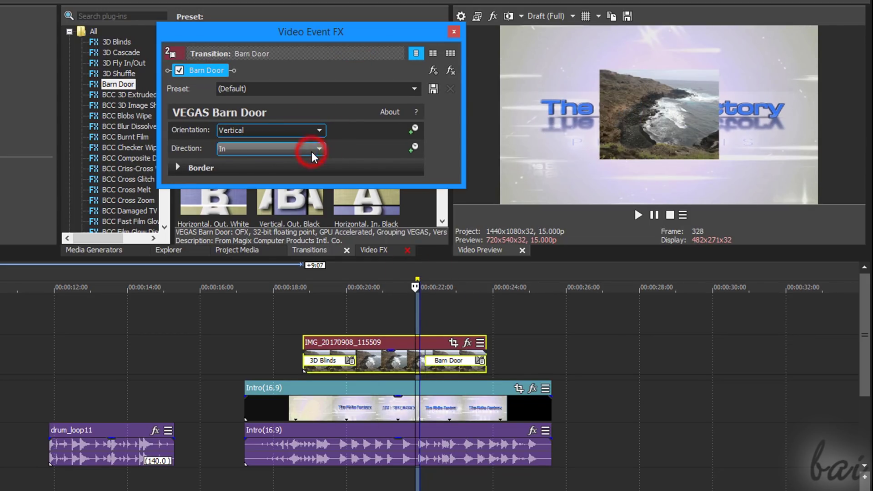
- Shorten the Barn Door fade-out at the clip's end and play back both transitions
left_click_drag(394, 275, 449, 288)
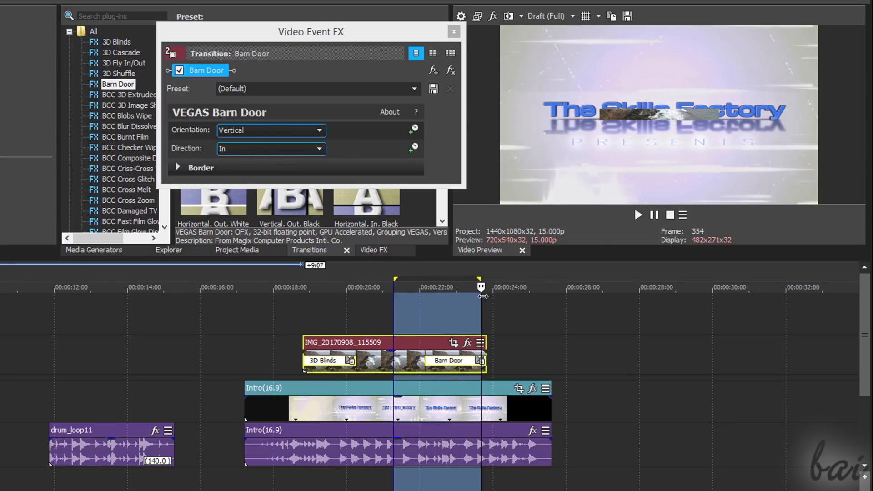
left_click(435, 302)
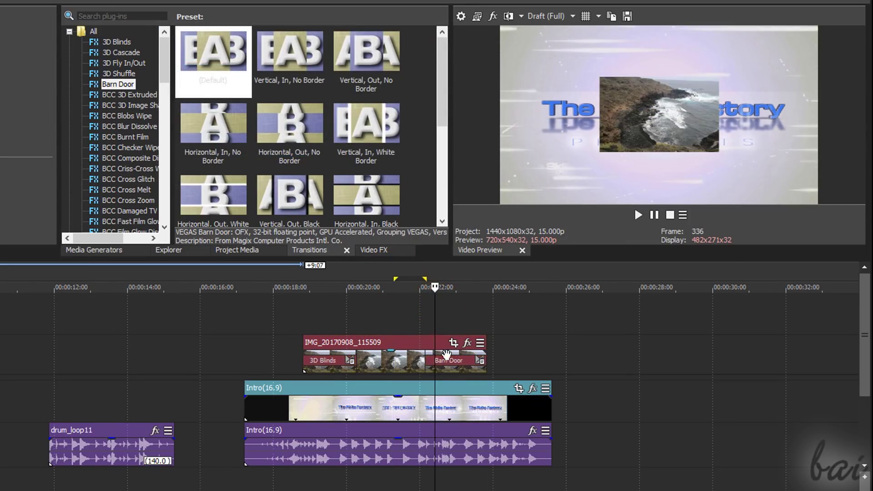
left_click(453, 368)
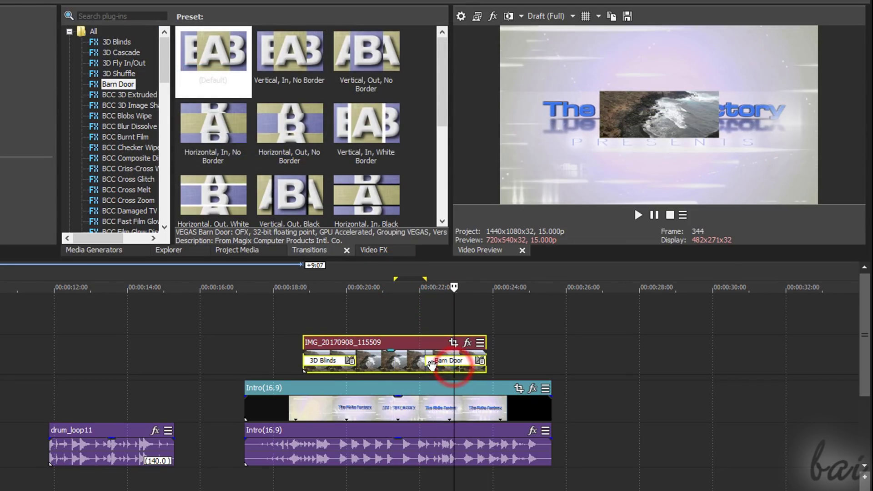
left_click(480, 362)
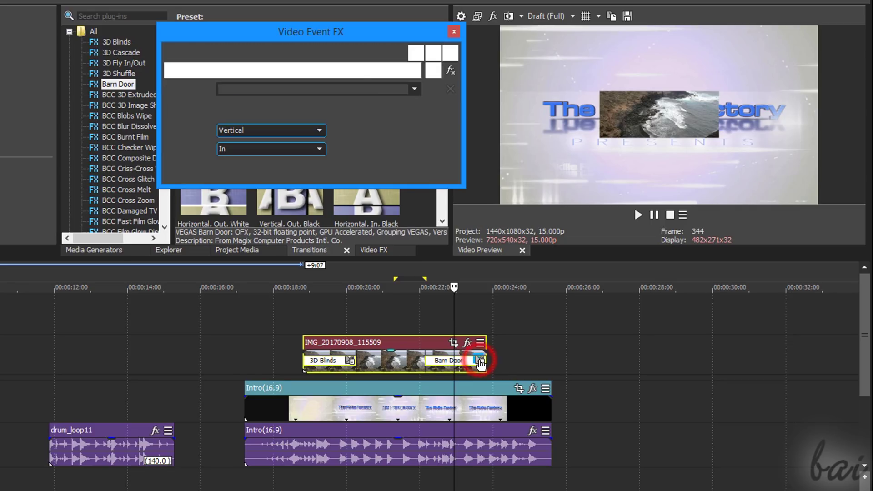
left_click(454, 31)
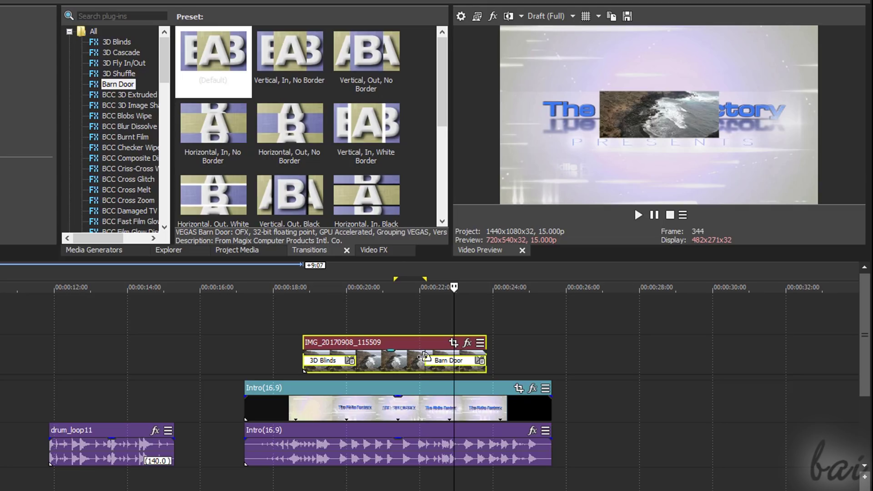
left_click_drag(424, 357, 475, 359)
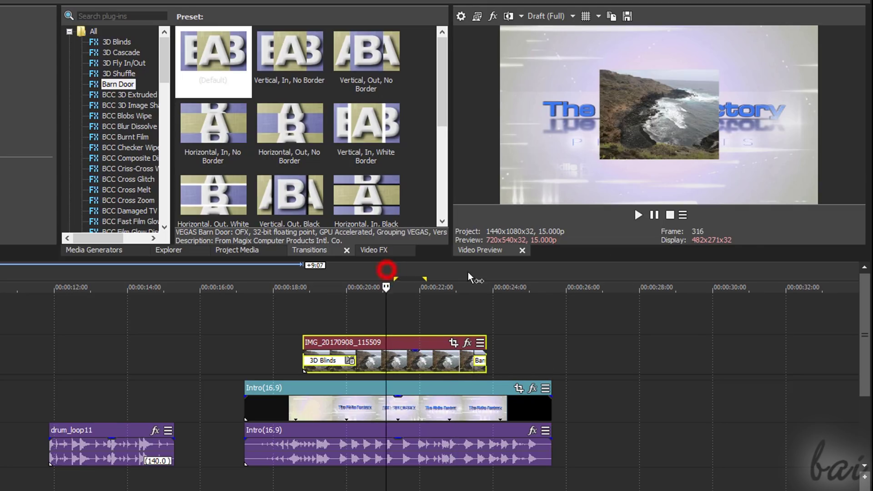
left_click(637, 215)
left_click(654, 215)
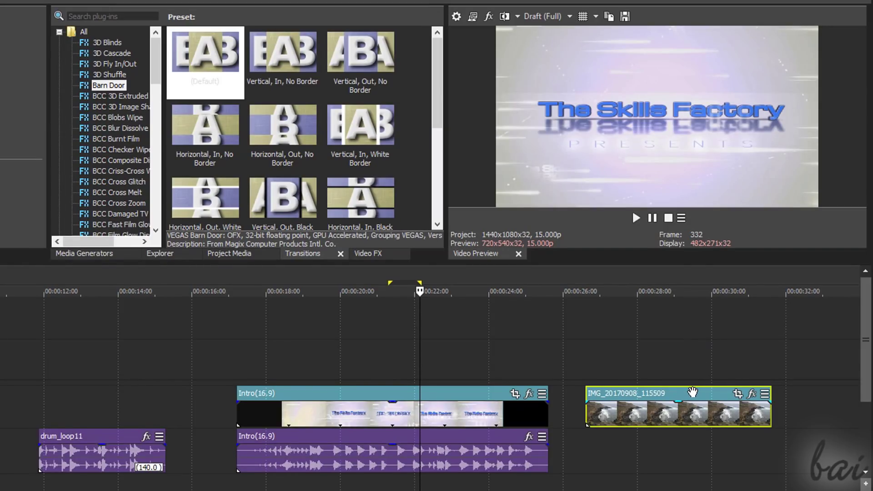
- Drag the IMG clip onto the Intro's end for a 1:12 crossfade and preview it
left_click_drag(694, 393, 604, 403)
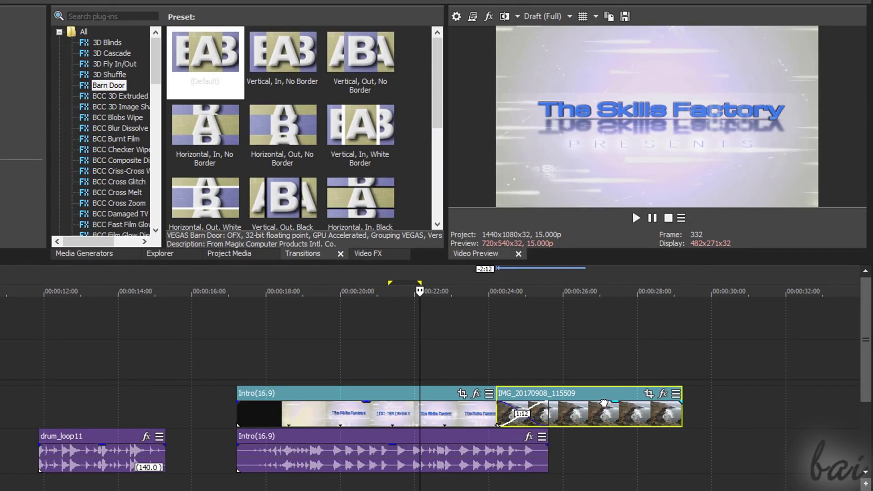
left_click(474, 277)
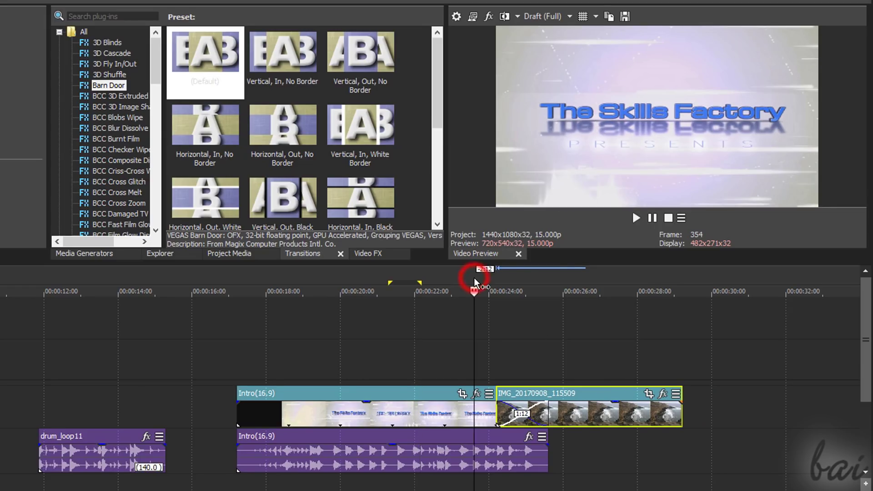
left_click(637, 221)
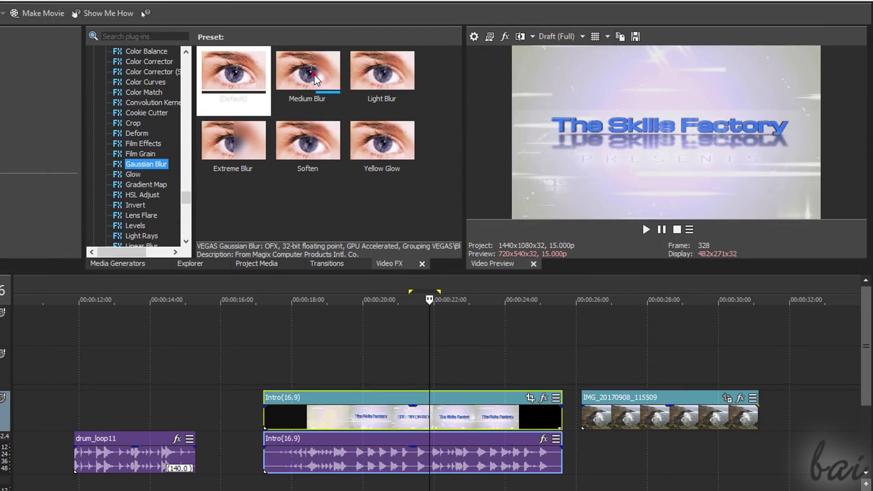
- Apply the Gaussian Blur Medium Blur preset to the Intro event with range 0.3605
left_click_drag(308, 72, 357, 313)
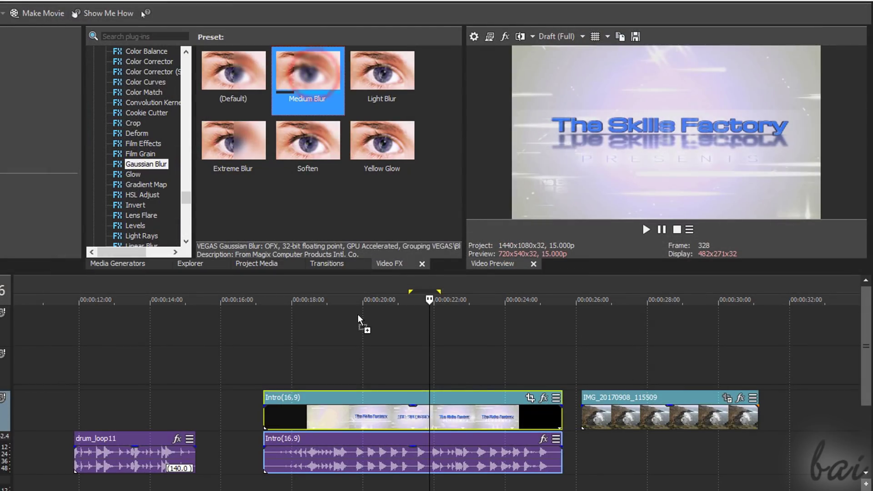
left_click_drag(381, 411, 380, 411)
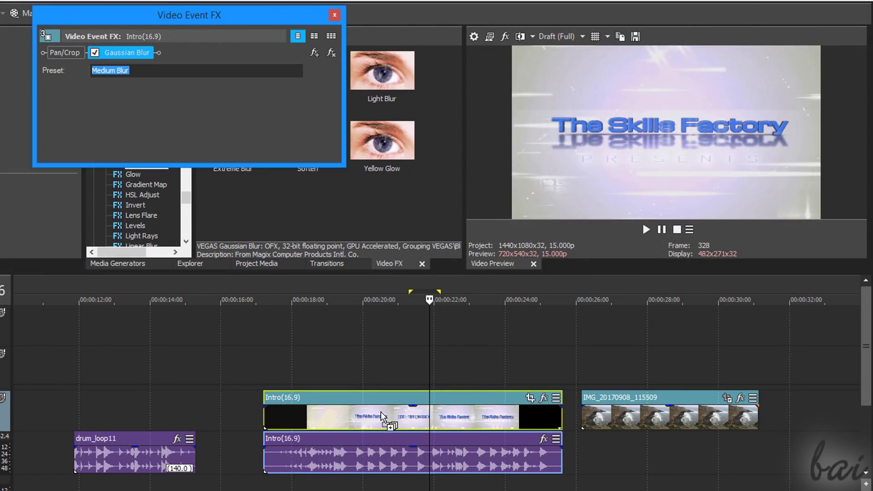
mouse_move(141, 111)
left_mouse_down()
mouse_move(149, 111)
mouse_move(111, 114)
left_mouse_up()
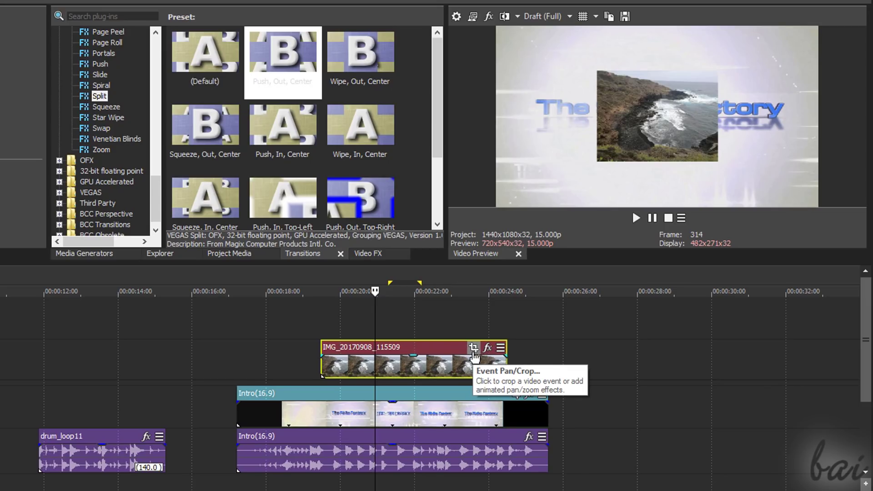
- In the IMG clip's Pan/Crop, re-centre and shrink the crop box to zoom into the photo
left_click(473, 348)
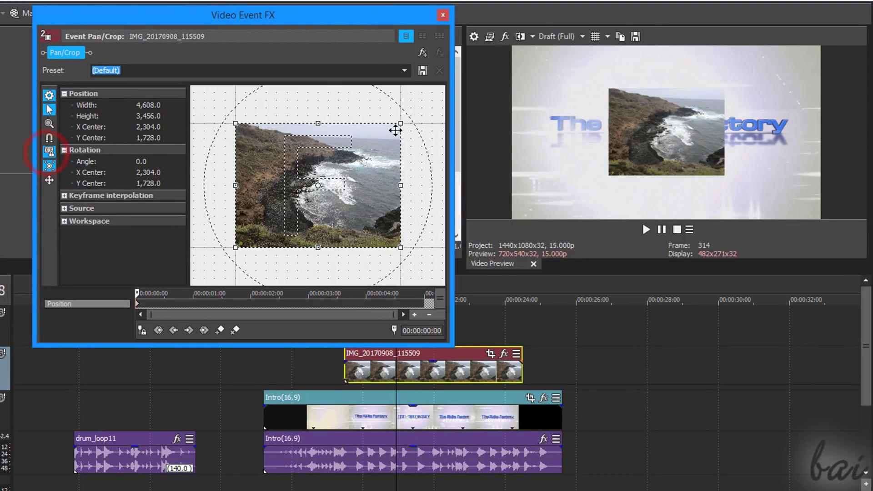
scroll(262, 151, "down", 3)
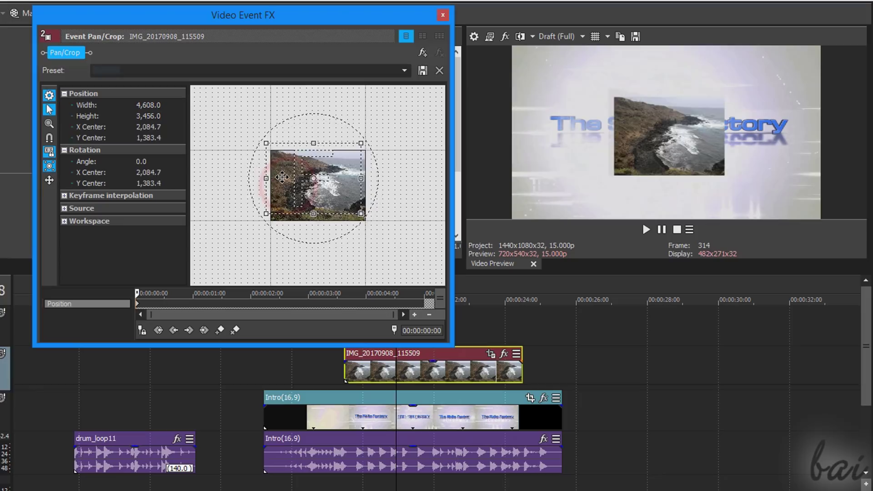
mouse_move(318, 185)
left_mouse_down()
mouse_move(266, 152)
mouse_move(292, 142)
mouse_move(319, 186)
left_mouse_up()
left_click_drag(364, 151, 337, 181)
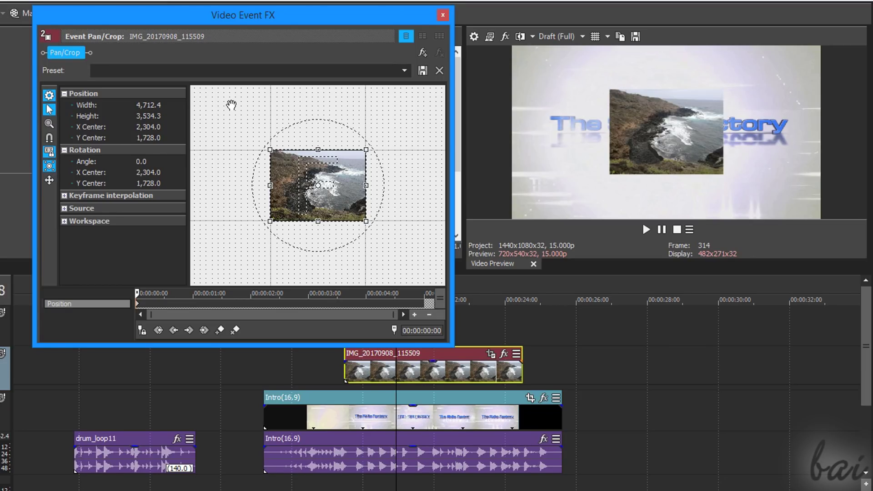
- Turn off Lock Aspect Ratio and narrow the crop into a wide strip about 4,524.5 wide
left_click(49, 151)
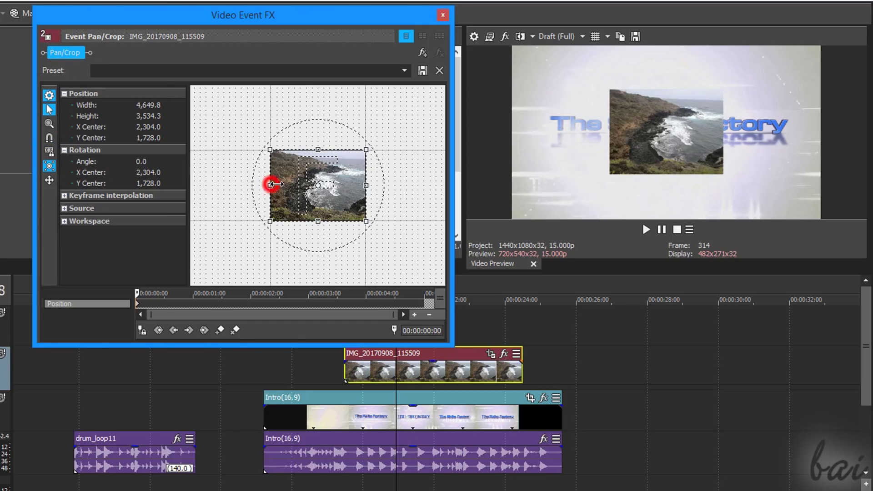
mouse_move(271, 184)
left_mouse_down()
mouse_move(218, 184)
mouse_move(273, 186)
left_mouse_up()
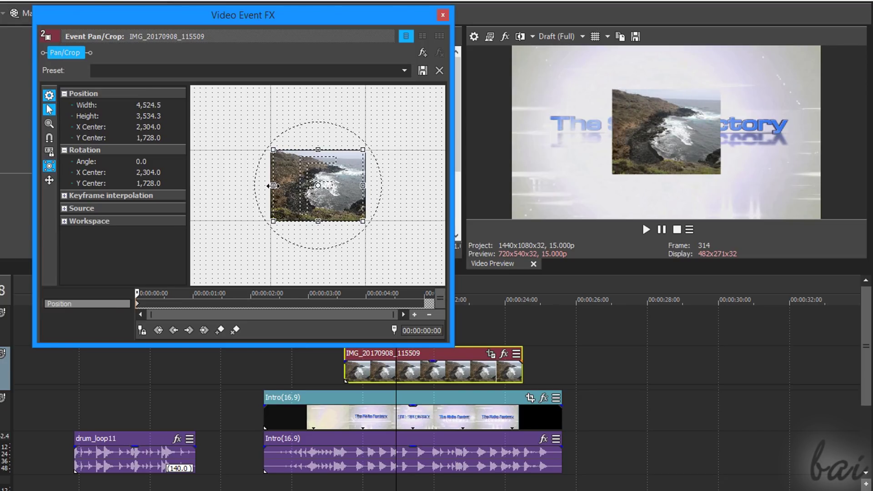
mouse_move(318, 149)
left_mouse_down()
mouse_move(314, 162)
mouse_move(318, 148)
left_mouse_up()
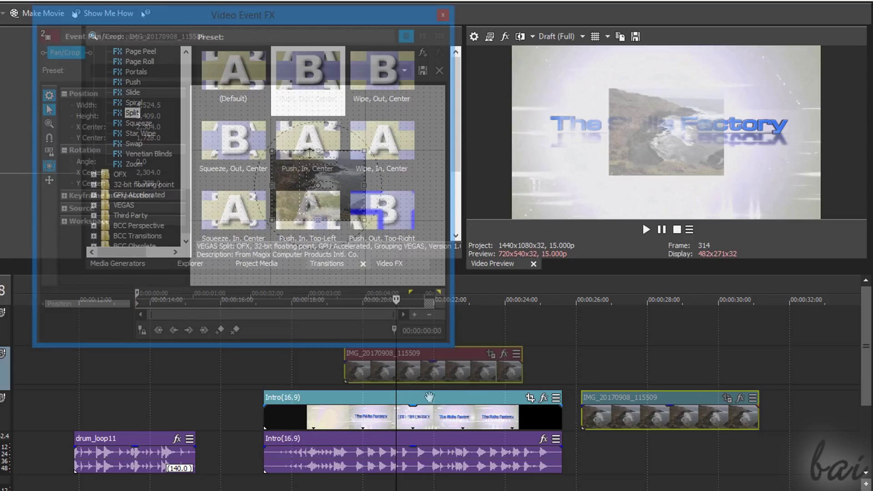
- Apply the Gaussian Blur Medium Blur preset to the Intro clip and widen Horizontal range to about 0.25
left_click(429, 398)
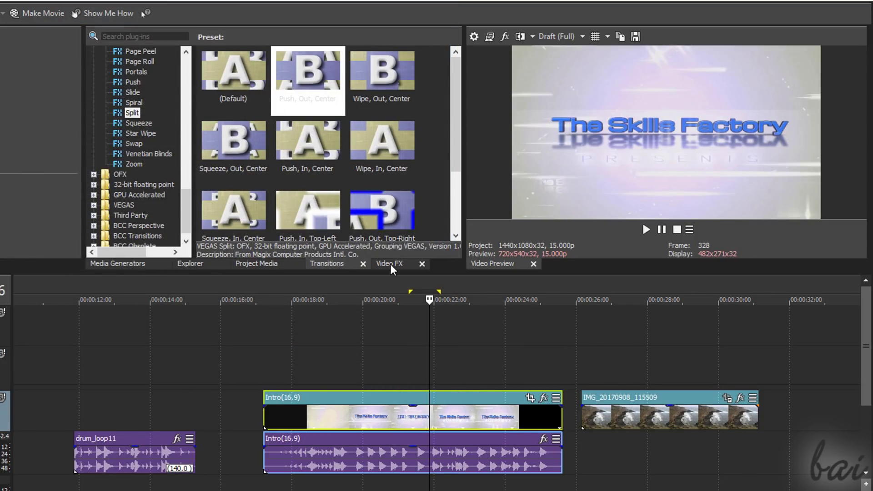
left_click(390, 266)
scroll(133, 167, "down", 20)
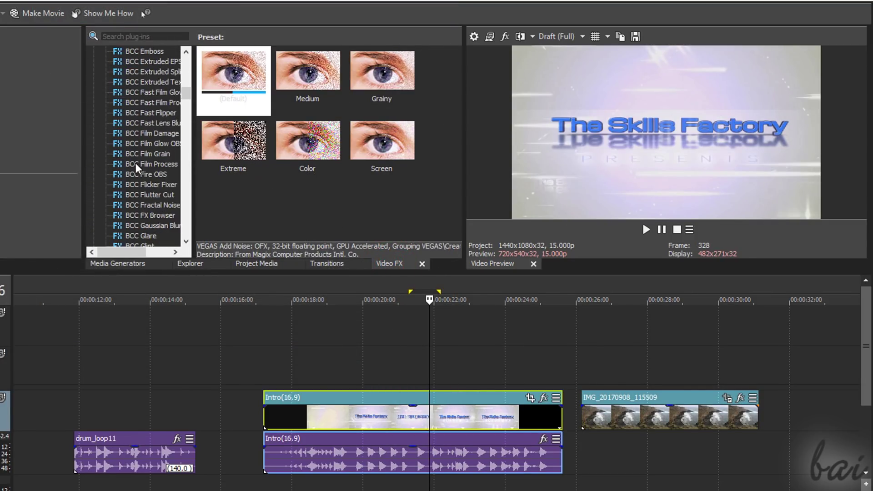
scroll(132, 168, "up", 20)
left_click(146, 144)
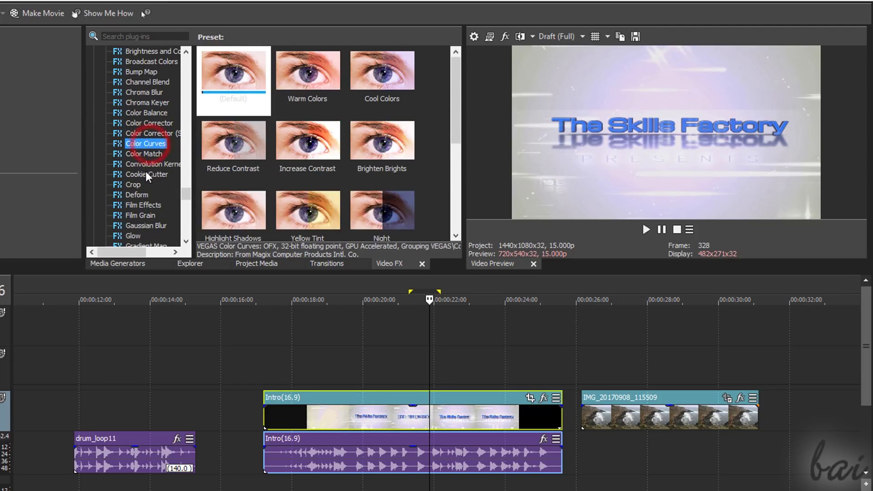
left_click(143, 154)
scroll(145, 171, "down", 2)
left_click(146, 164)
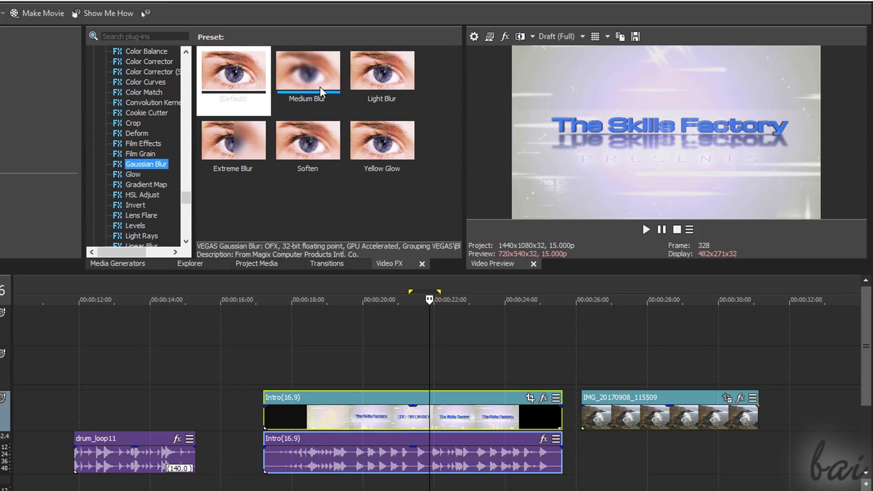
left_click_drag(314, 75, 381, 411)
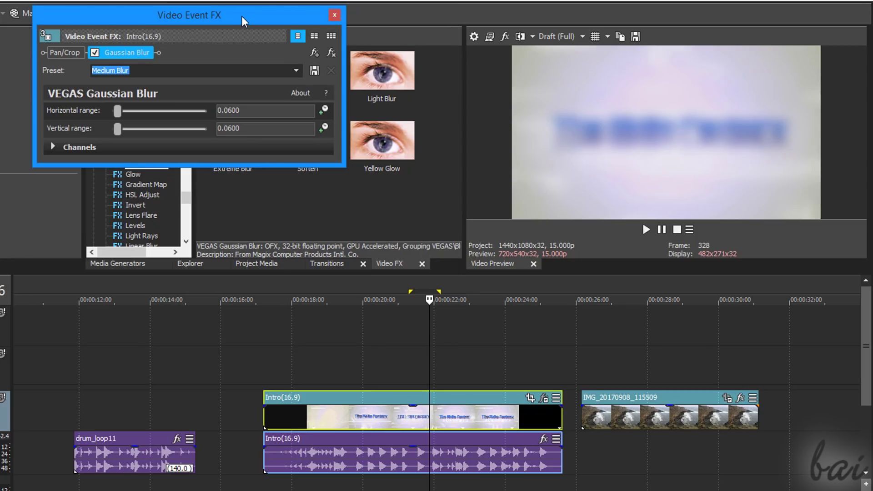
left_click_drag(118, 111, 116, 130)
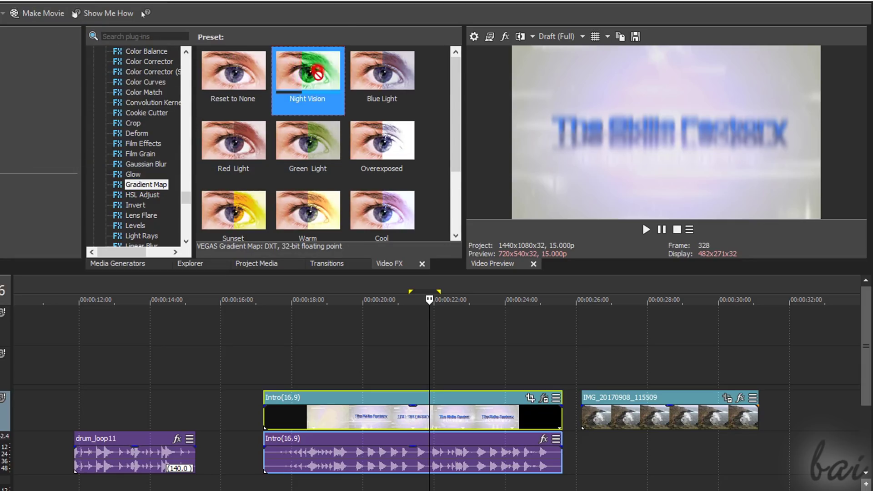
- Add the Gradient Map Night Vision preset to the Intro clip and review its effect settings
left_click_drag(317, 73, 390, 415)
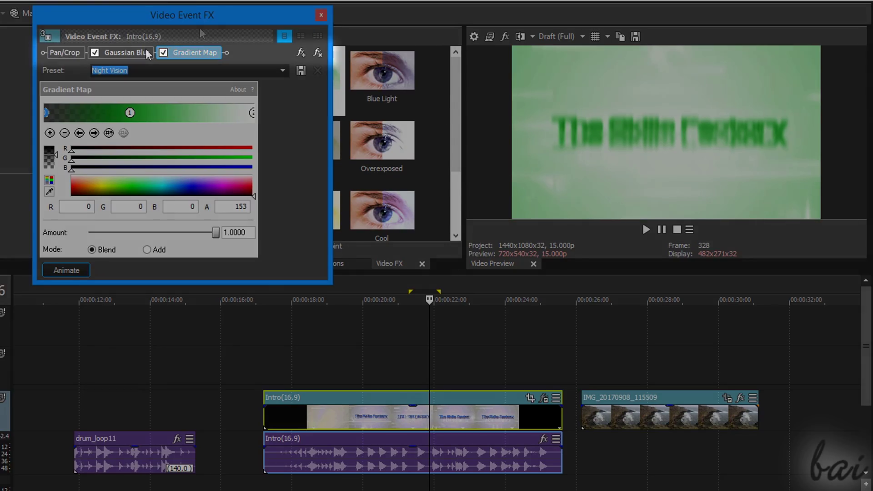
left_click(160, 56)
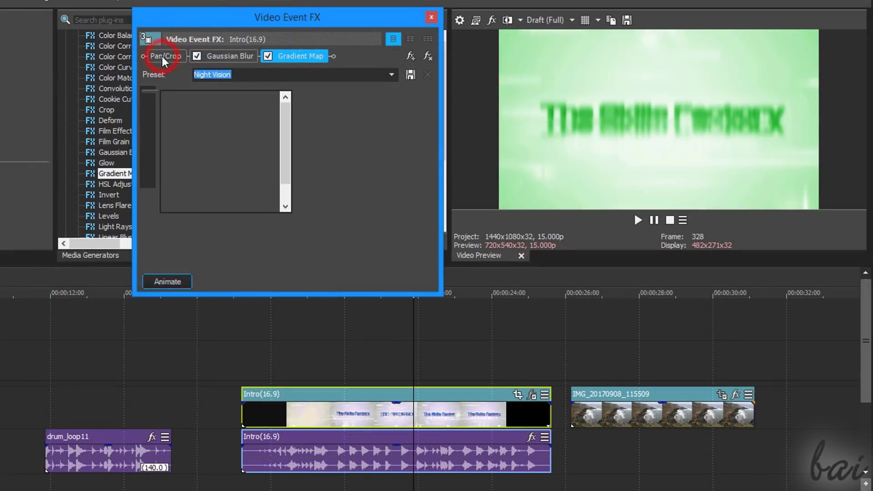
left_click(234, 56)
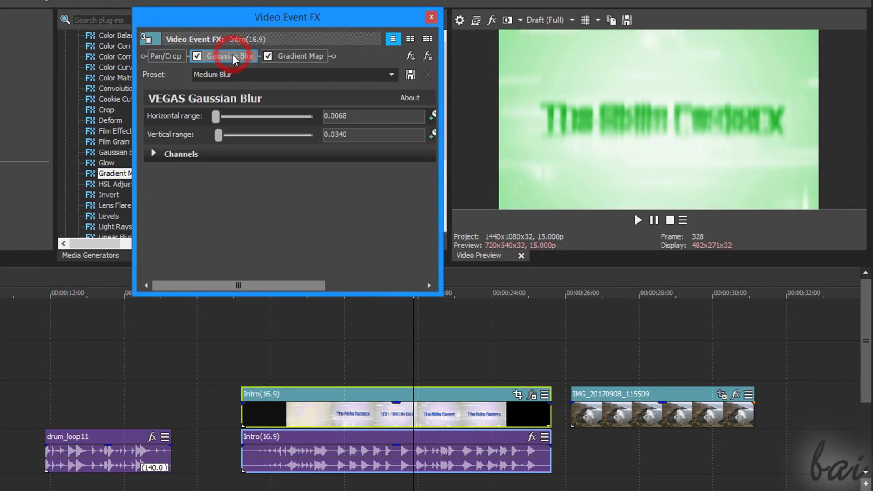
left_click(278, 57)
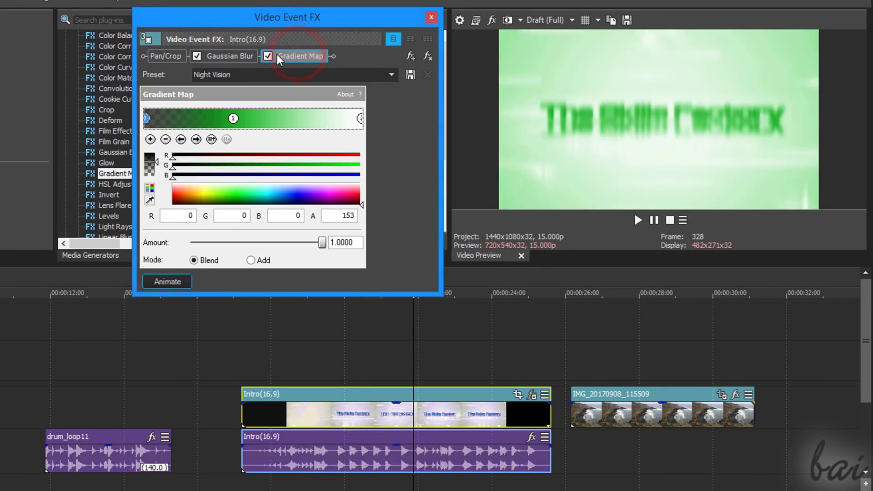
- Toggle Gaussian Blur and Gradient Map to compare, then move Gradient Map ahead of Gaussian Blur
left_click(197, 56)
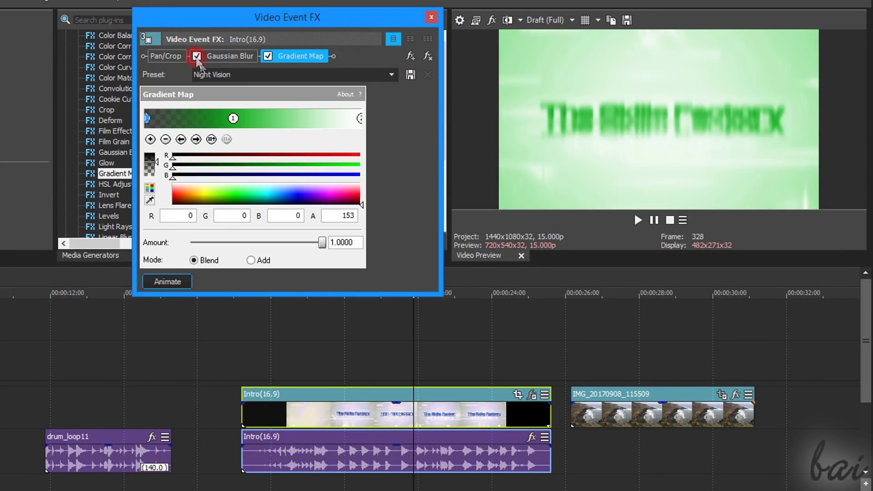
left_click(197, 56)
left_click(268, 56)
left_click(268, 56)
left_click_drag(196, 61, 326, 60)
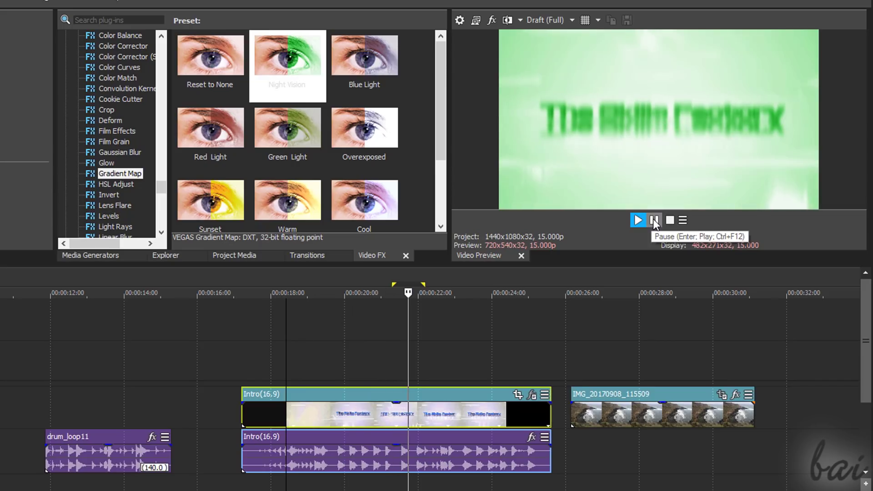
- Stop playback and add Reverb to the Intro audio event, raising reverb out to about -3.4 dB
left_click(653, 219)
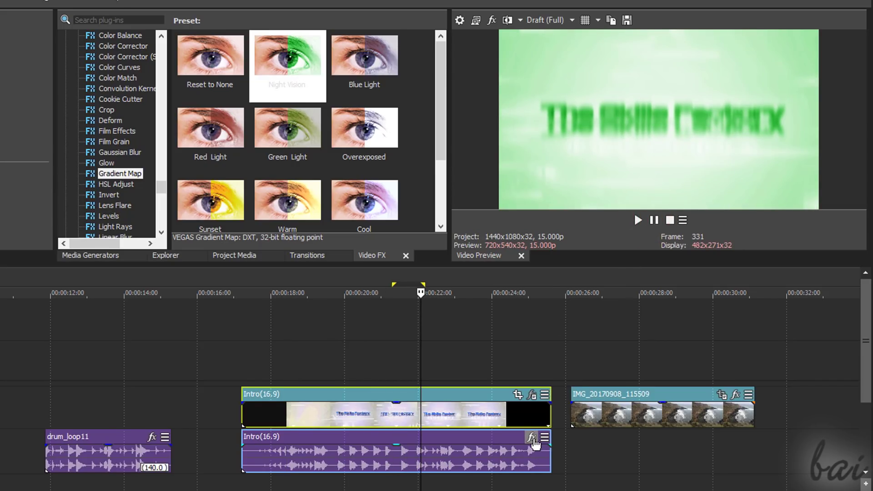
left_click(532, 438)
left_click(251, 225)
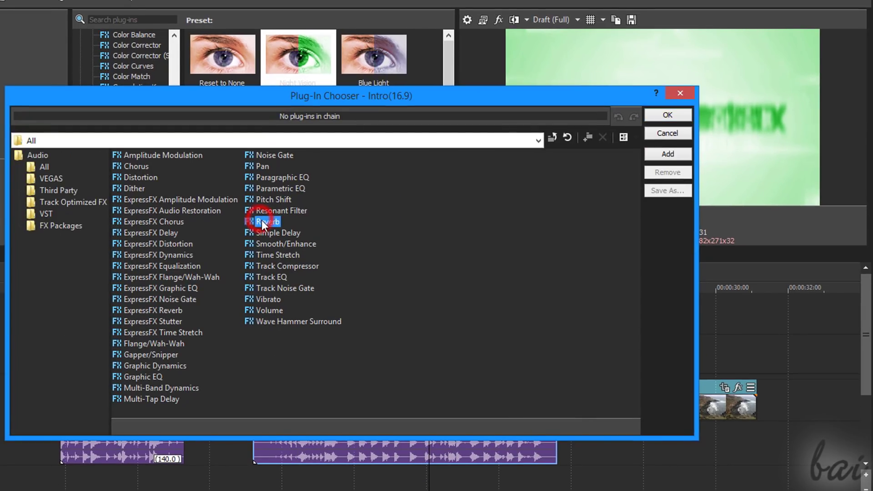
left_click(668, 153)
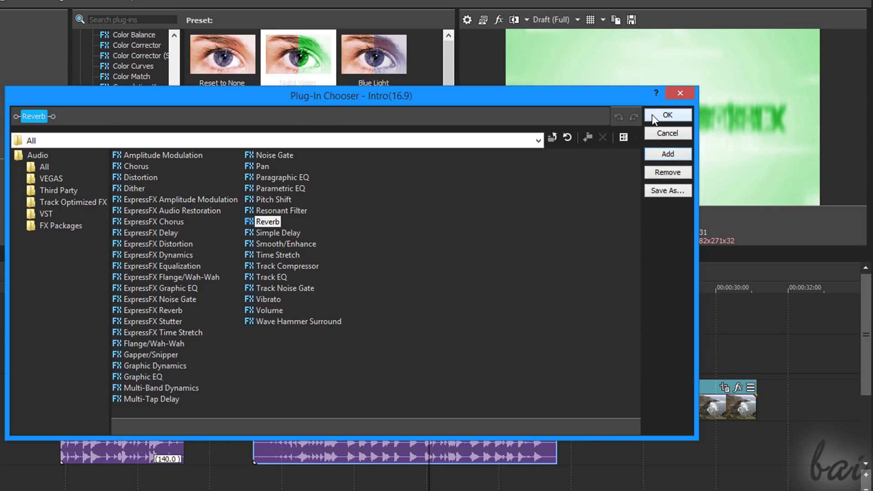
left_click(668, 115)
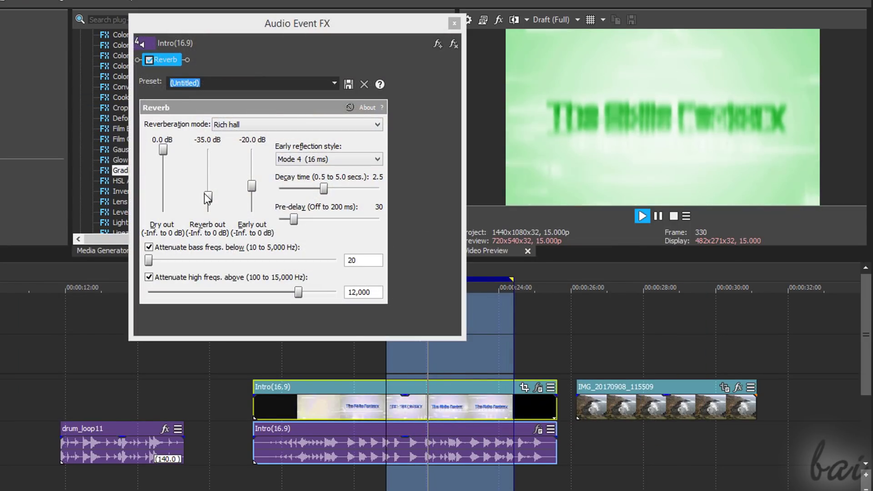
left_click_drag(208, 196, 255, 162)
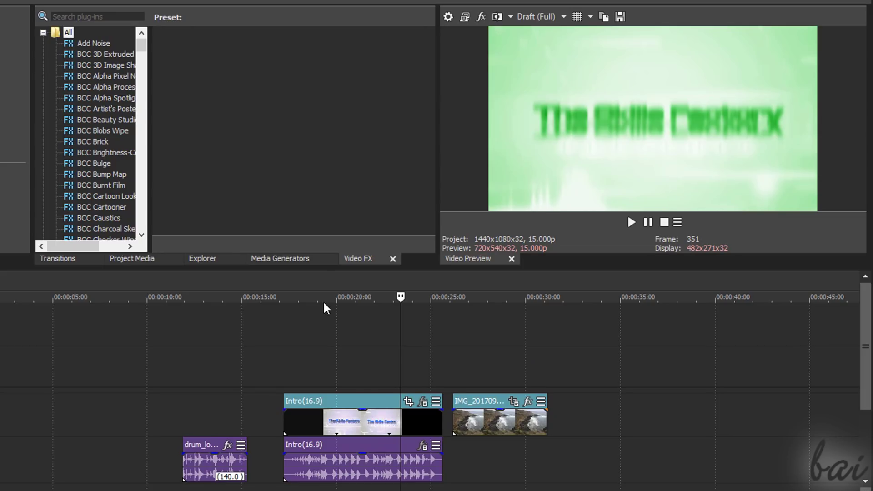
- Browse the Media Generators presets and drag the Titles & Text Coming at You preset above the Intro clip
left_click(284, 260)
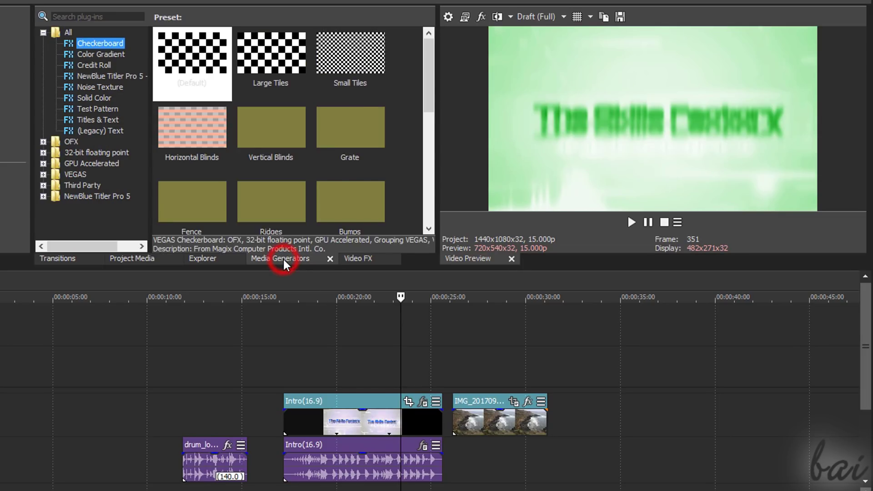
scroll(429, 73, "down", 5)
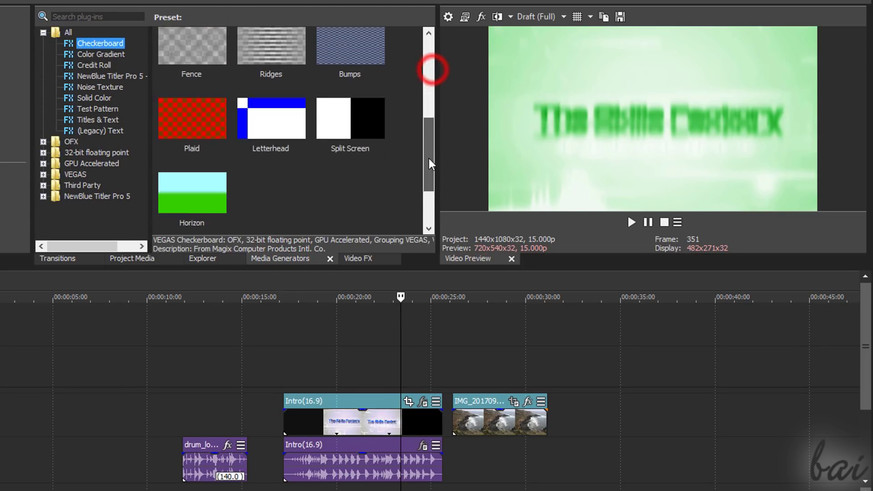
scroll(421, 77, "up", 5)
left_click(102, 55)
left_click(105, 69)
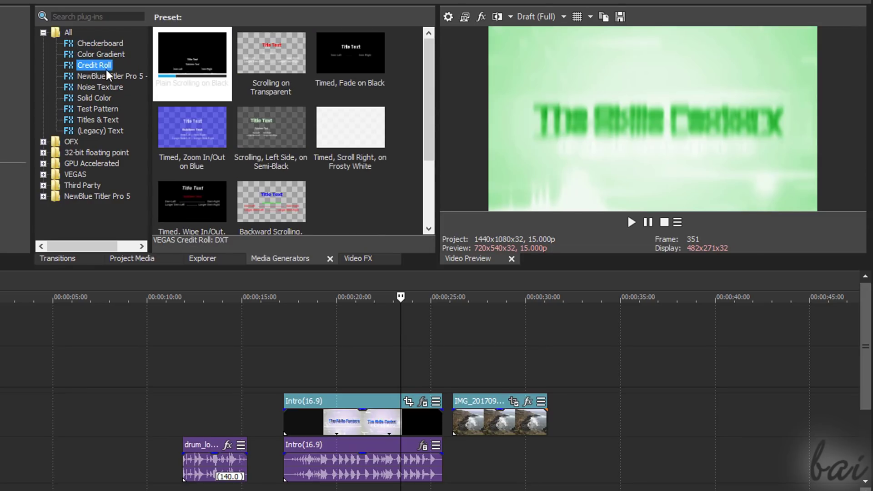
left_click(114, 109)
left_click(113, 120)
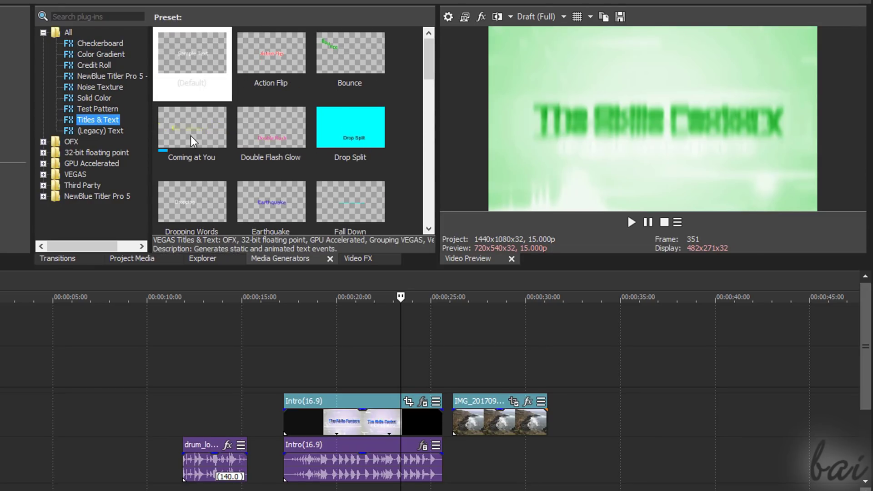
left_click(103, 130)
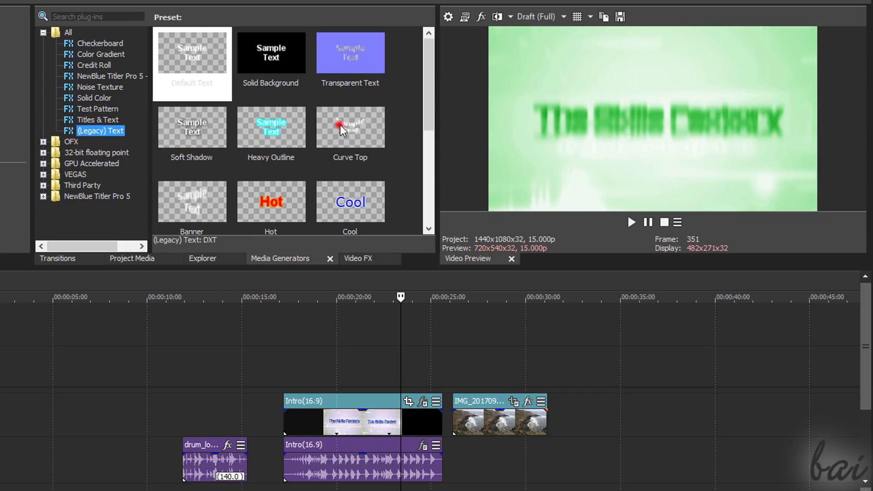
key("Up")
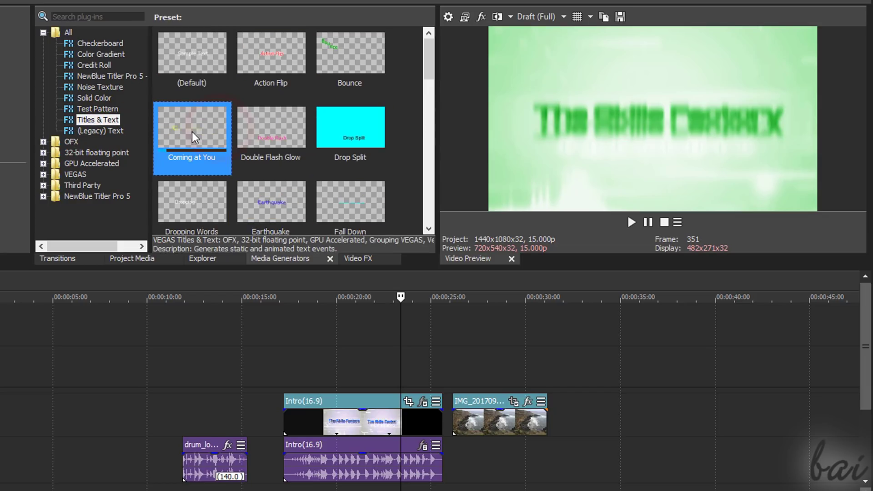
left_click_drag(312, 226, 321, 371)
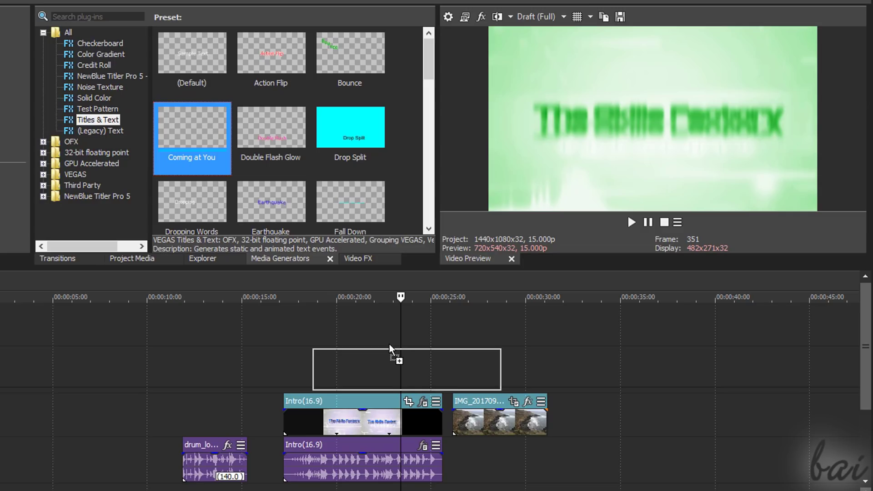
- Drop the Coming at You title on the timeline, make its text red, and reposition the Intro clip
left_click_drag(389, 345, 389, 345)
triple_click(201, 208)
left_click(241, 300)
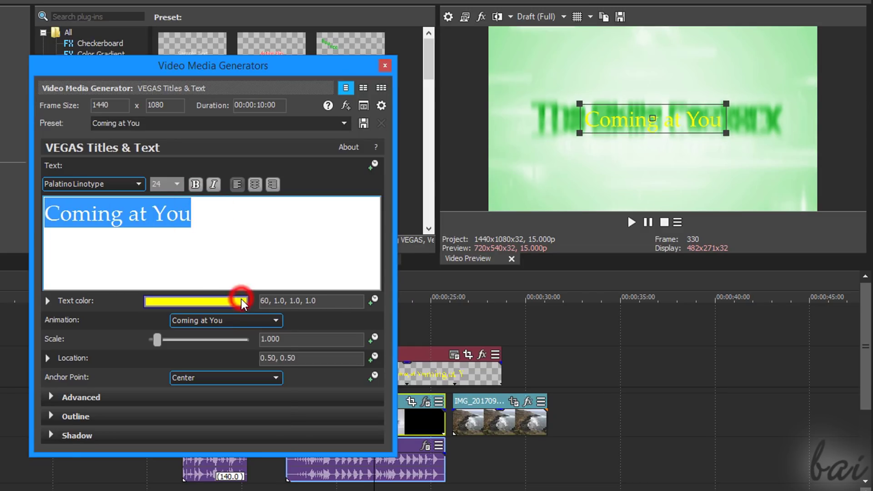
left_click(112, 341)
left_click(83, 338)
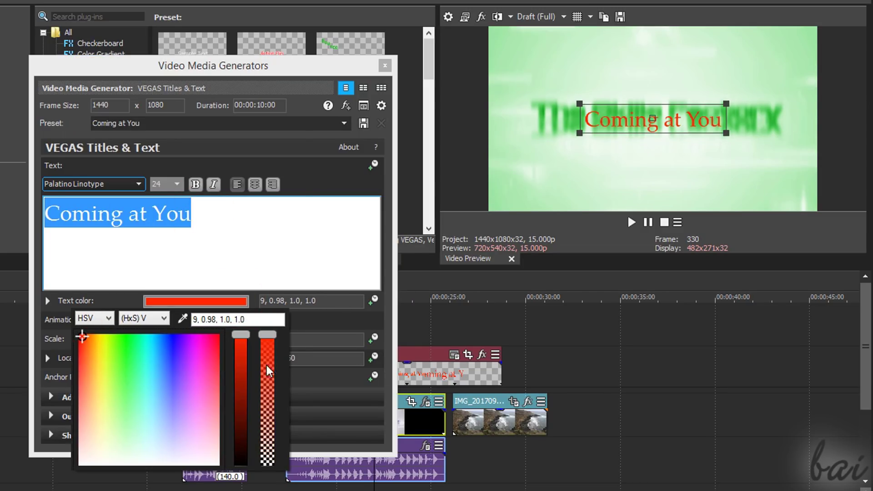
key("Escape")
left_click_drag(388, 400, 359, 405)
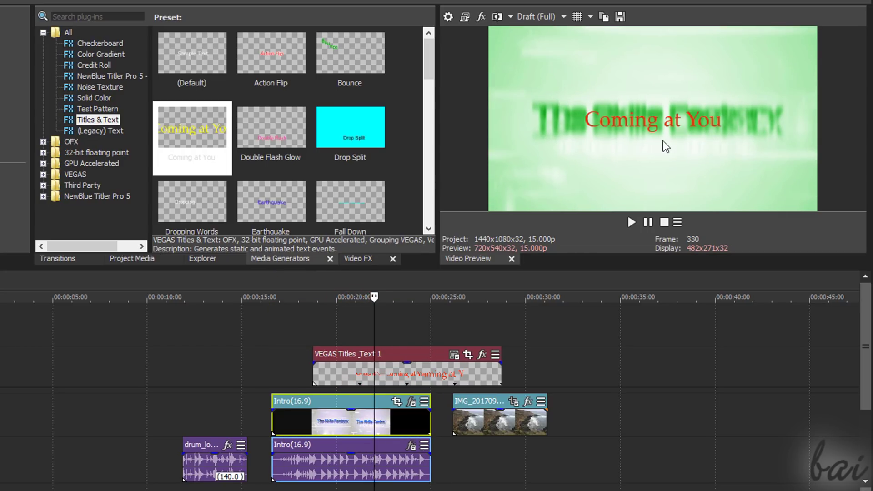
- Change the title's font size from 24 to 18, leaving it non-italic
double_click(642, 144)
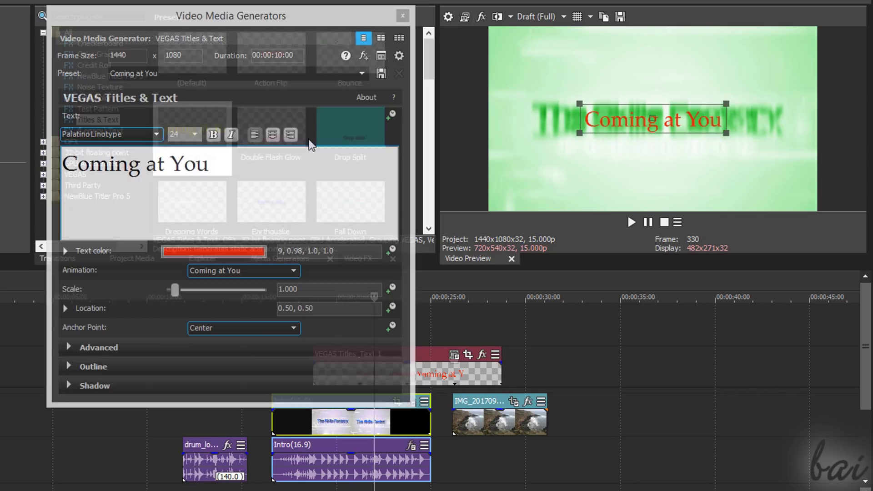
left_click(156, 180)
triple_click(238, 160)
left_click(231, 134)
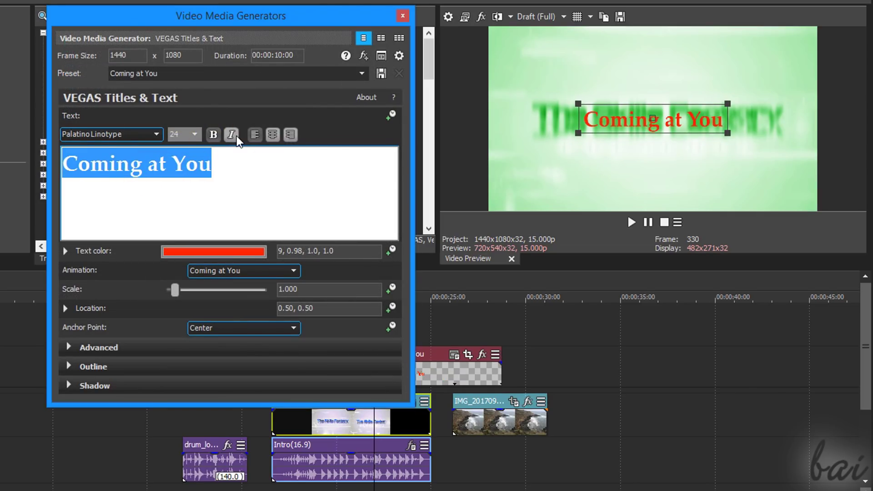
left_click(231, 135)
left_click(194, 134)
left_click(173, 234)
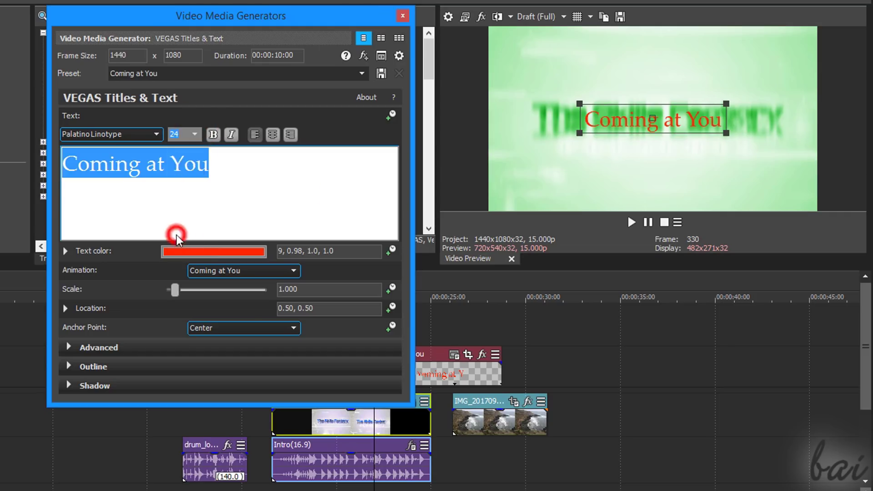
left_click(191, 135)
left_click(183, 162)
left_click(191, 135)
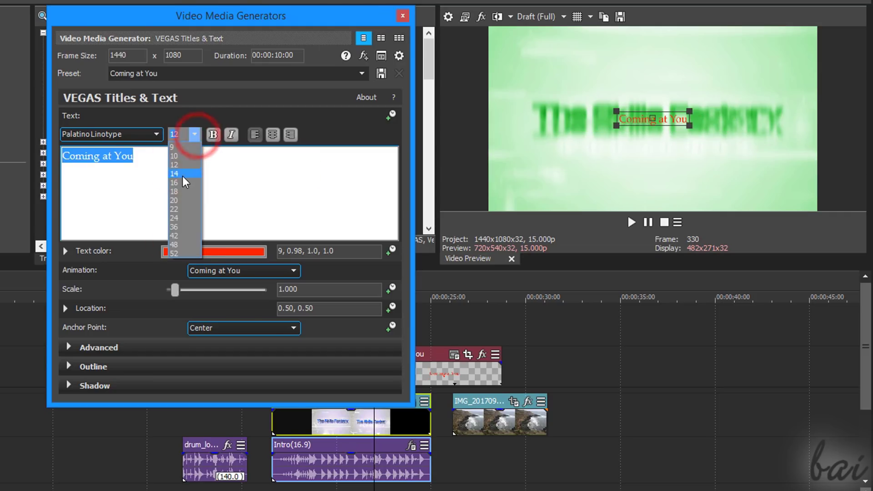
left_click(187, 193)
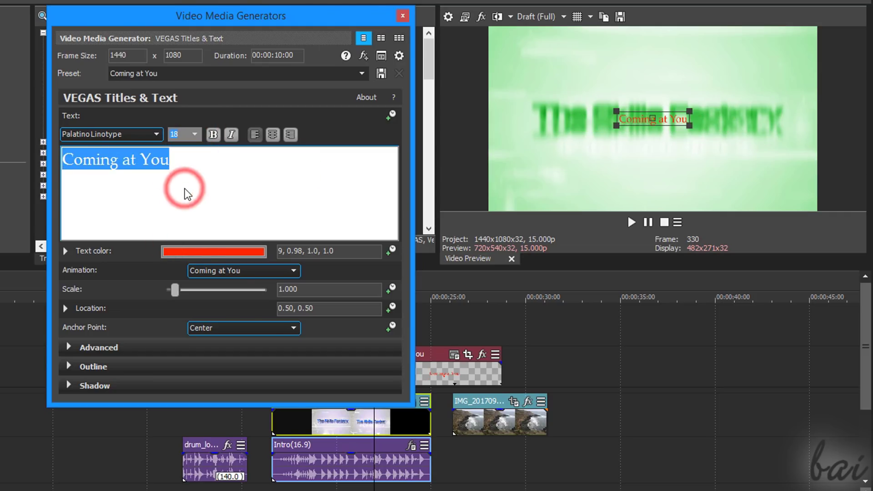
- Keep the Coming at You animation and increase the title's Scale slider
left_click(252, 273)
left_click(221, 272)
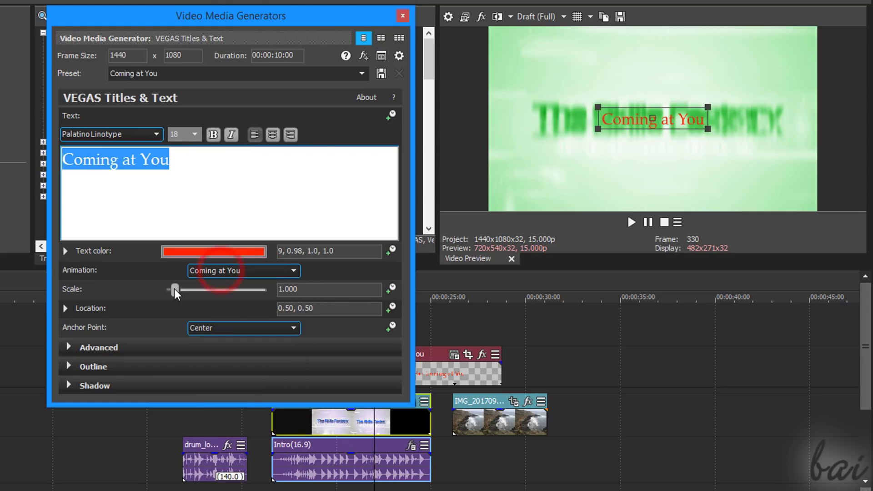
left_click_drag(179, 289, 190, 289)
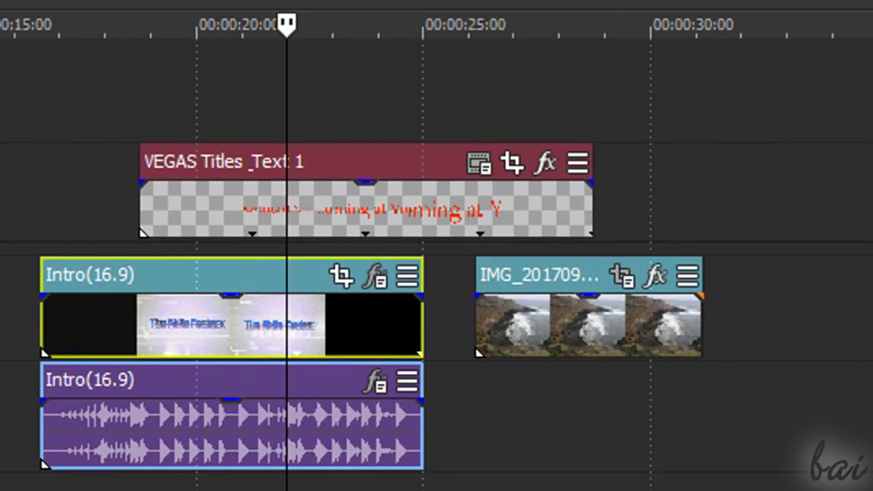
- Enlarge the title's Pan/Crop frame so the text appears slightly smaller
left_click(478, 161)
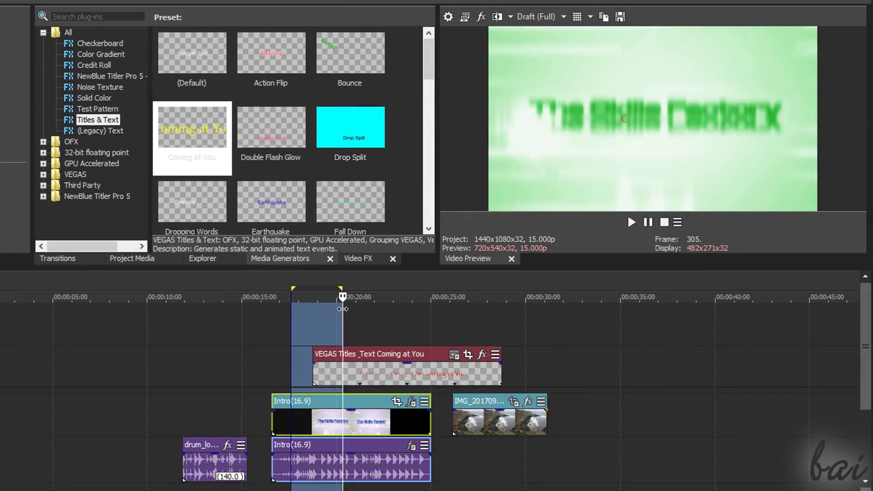
left_click_drag(343, 309, 499, 318)
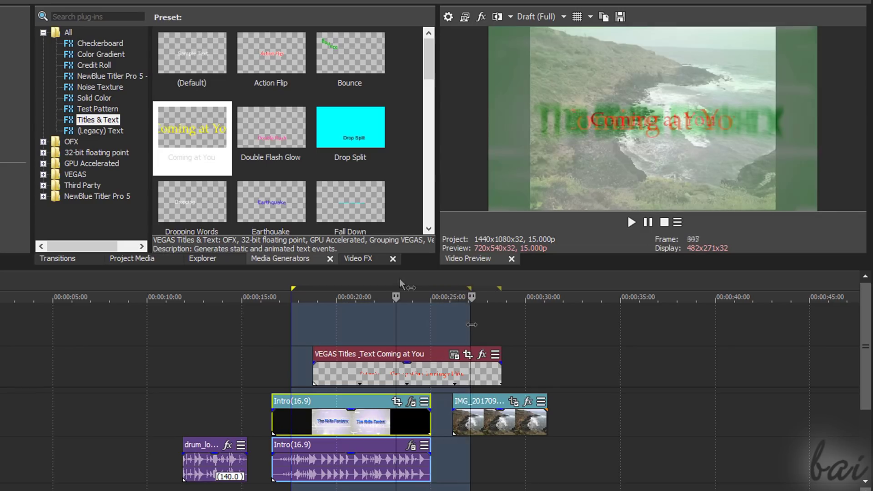
left_click(467, 355)
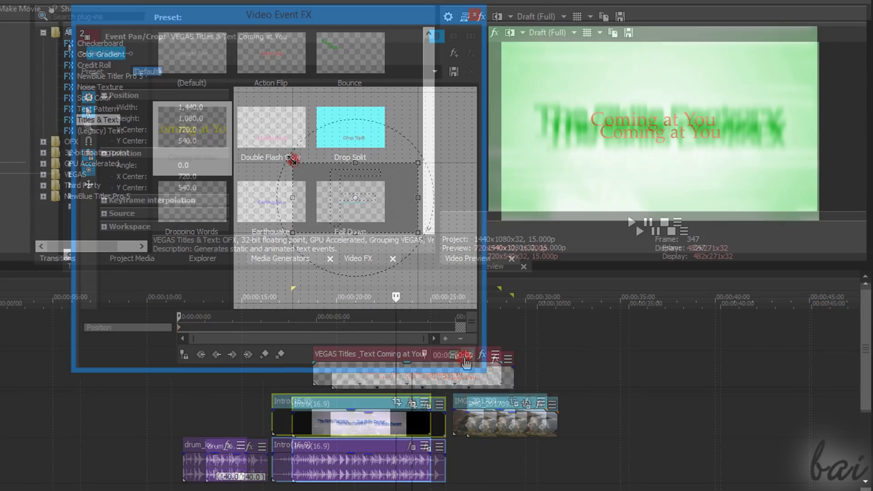
left_click_drag(321, 170, 287, 136)
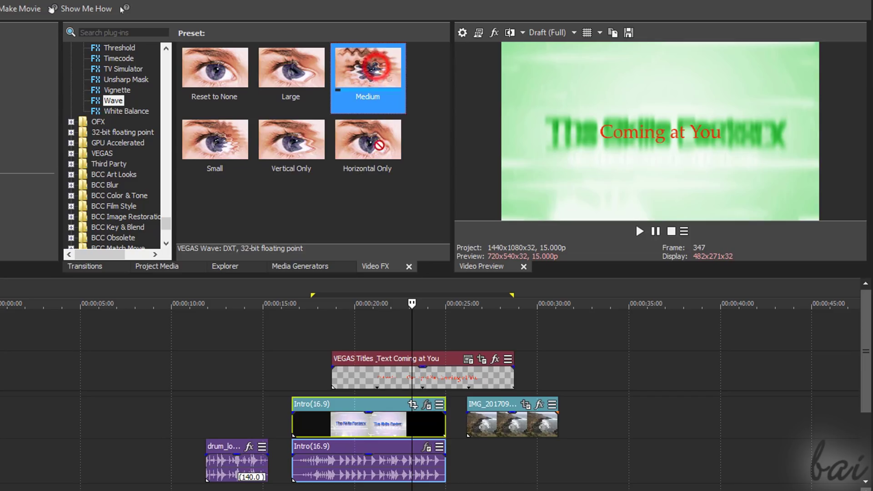
- Apply the Wave Medium preset to the title with vertical waves 3.23 and horizontal waves 7.8
left_click_drag(375, 141, 399, 377)
left_click_drag(205, 111, 201, 129)
left_click_drag(201, 129, 183, 129)
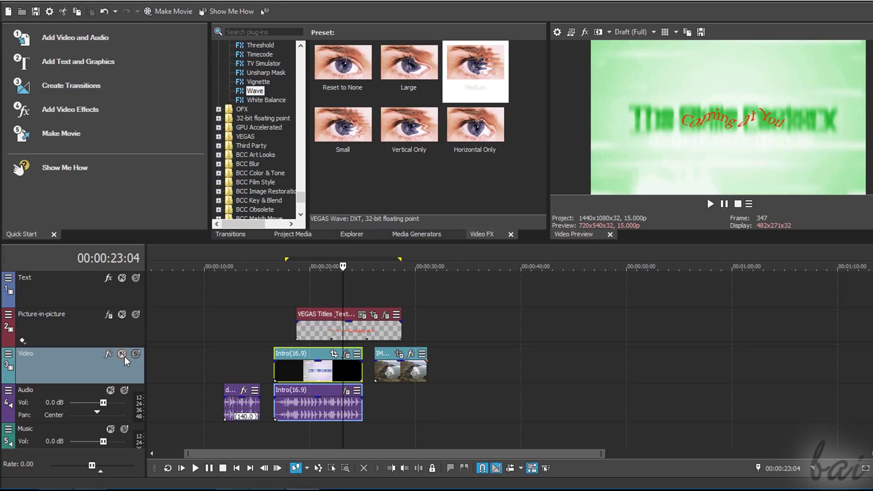
- Mute the Video track, loop 00:00:16–00:00:26:22, and toggle Solo on Picture-in-picture to compare
left_click(122, 354)
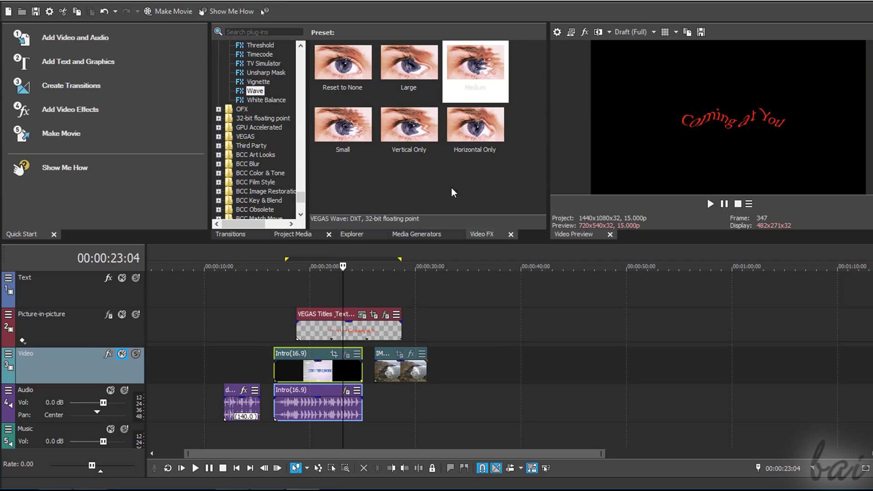
left_click_drag(278, 259, 401, 267)
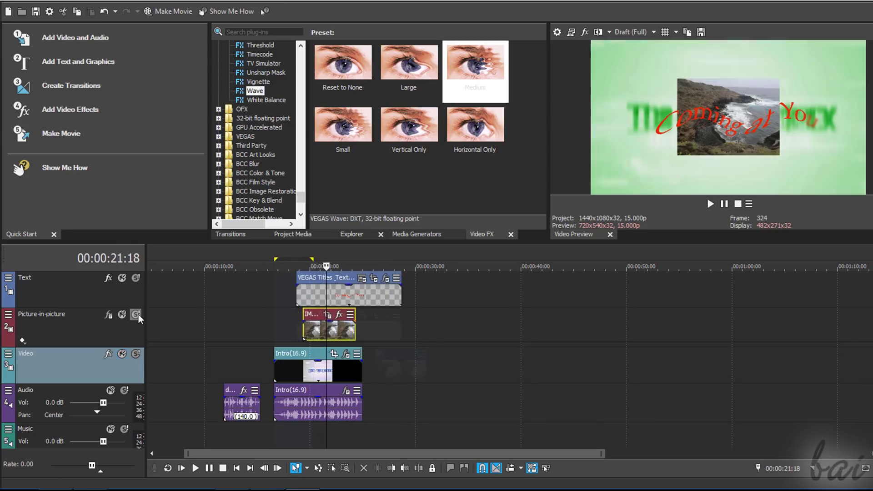
left_click(136, 314)
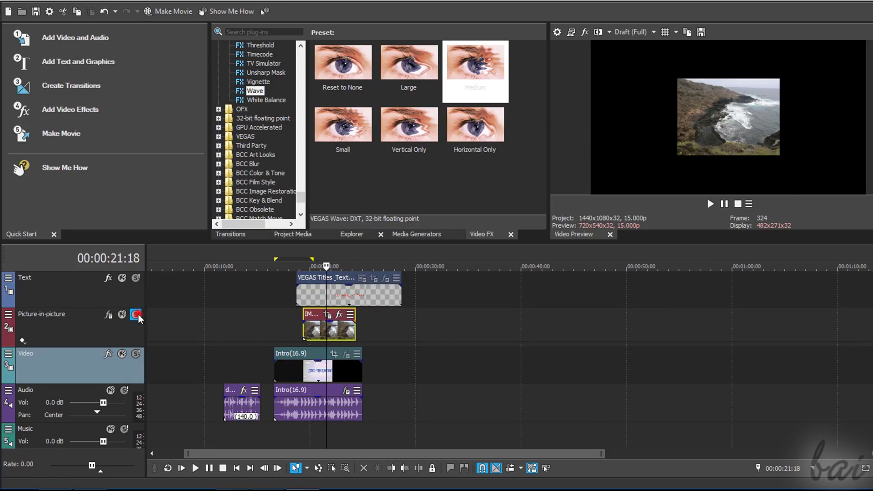
left_click(136, 315)
left_click(136, 315)
left_click(137, 314)
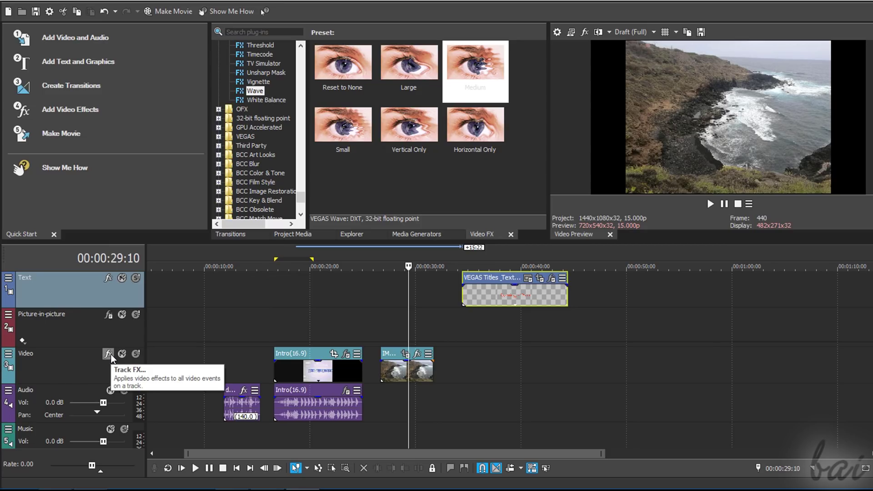
- Add VEGAS Pixelate to the Video track with vertical pixelization 0.946 and horizontal 0.884
left_click(108, 354)
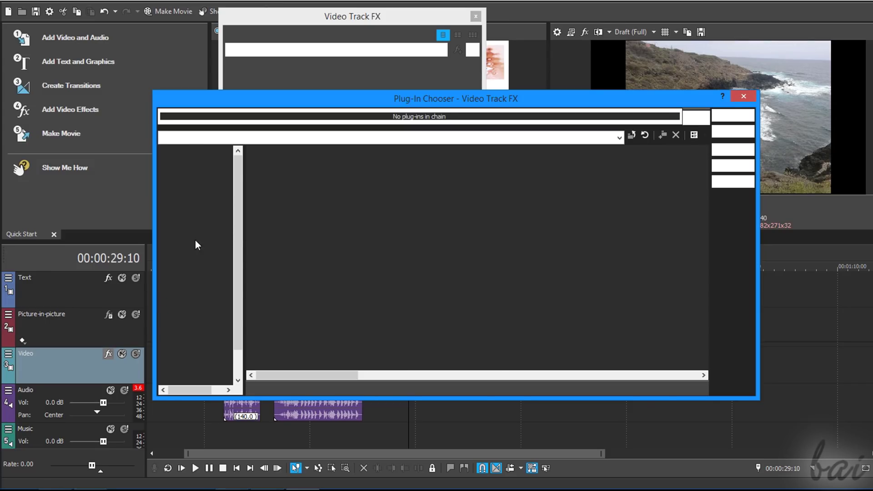
scroll(346, 378, "right", 10)
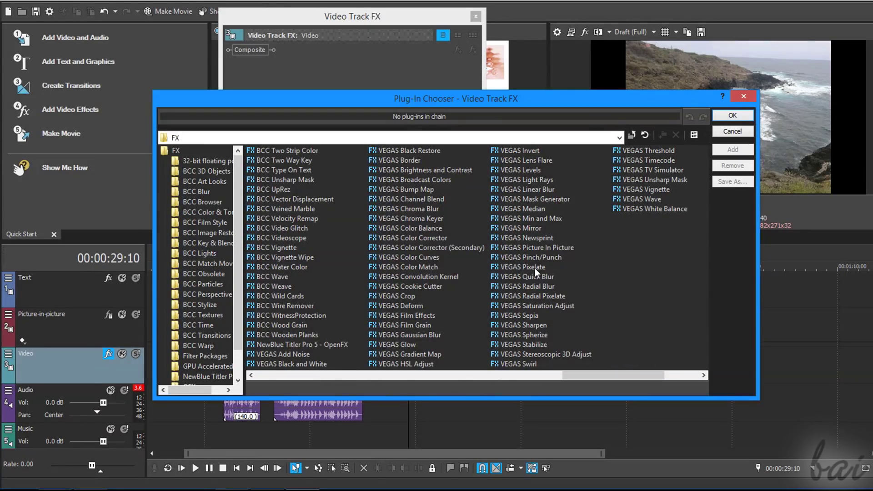
left_click(534, 269)
left_click(725, 150)
left_click(732, 115)
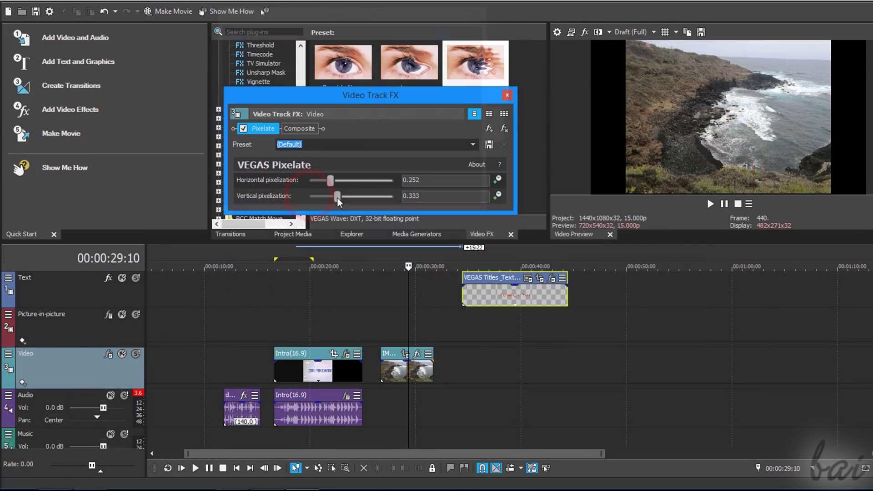
left_click_drag(338, 198, 389, 191)
left_click_drag(332, 180, 383, 180)
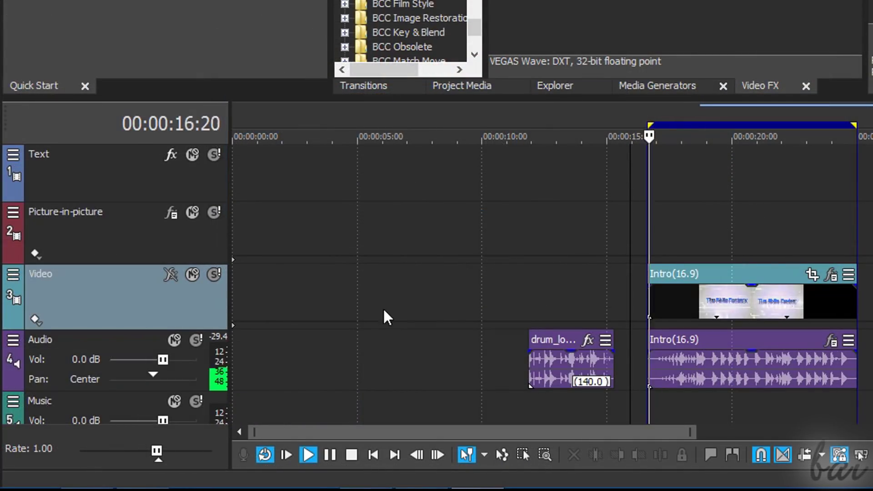
- Keep the Audio track volume at 0.0 dB and pan it 22% right
left_click_drag(162, 359, 129, 376)
double_click(160, 356)
left_click_drag(117, 375, 159, 373)
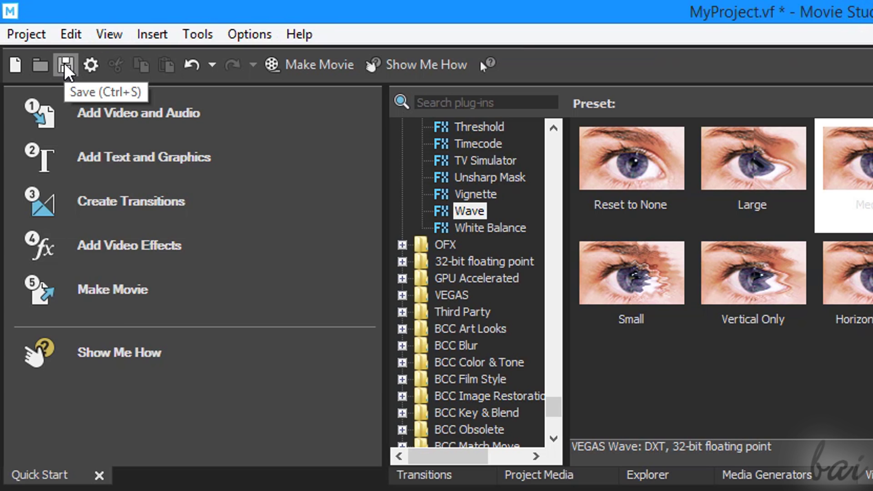
- Save the project as MyProject.vf and choose Make Movie's Save it to my hard drive option
left_click(65, 66)
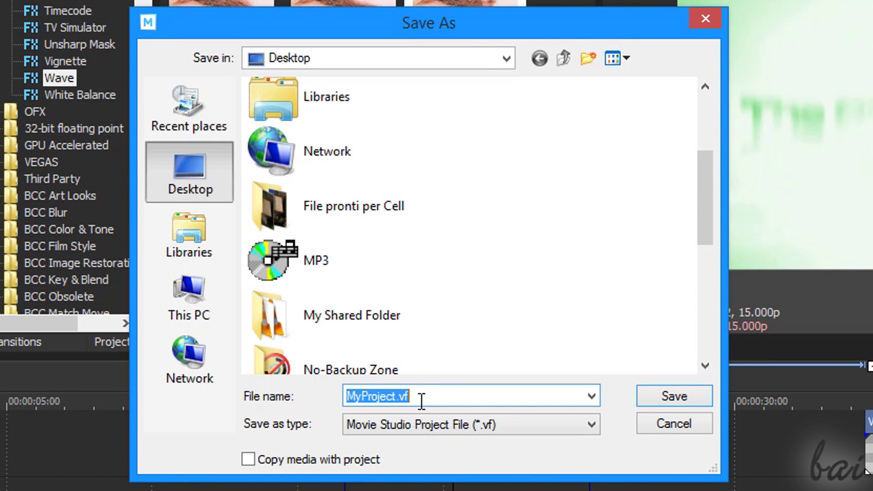
left_click(422, 400)
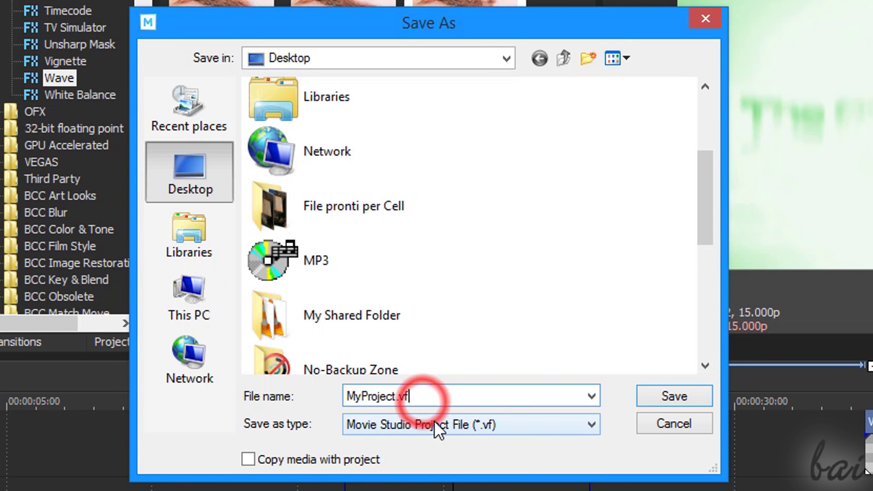
left_click(433, 424)
left_click(588, 421)
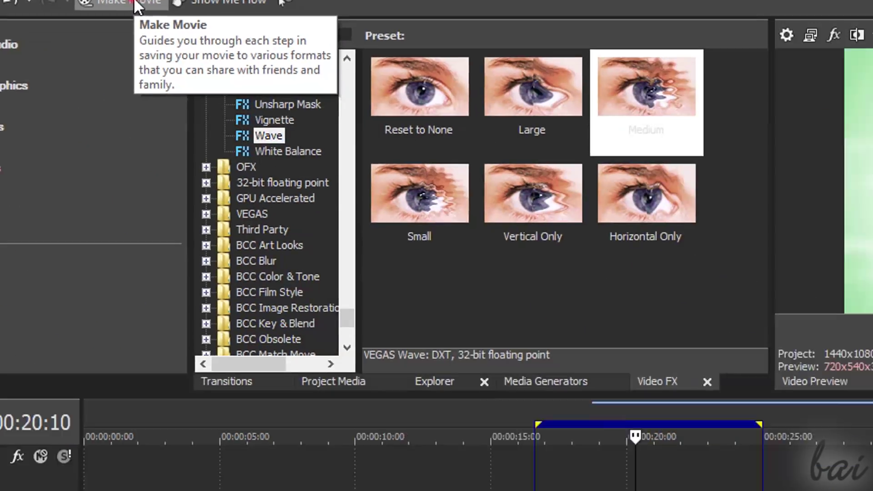
left_click(503, 102)
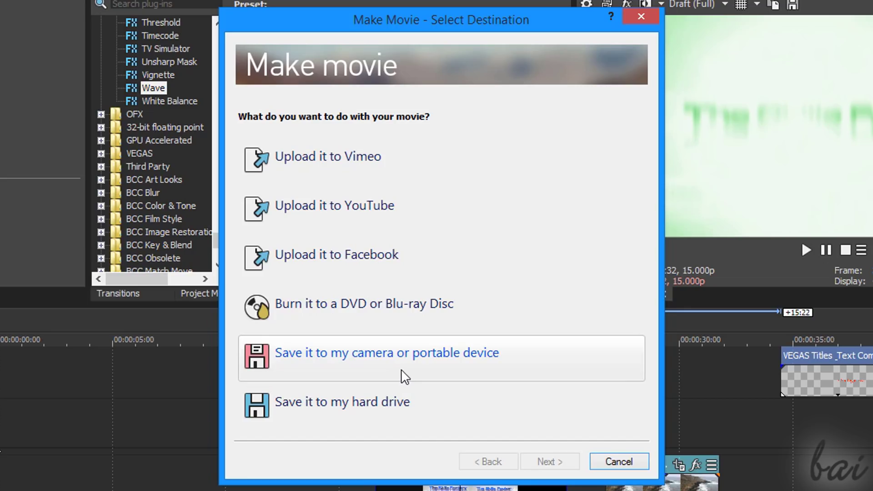
left_click(364, 406)
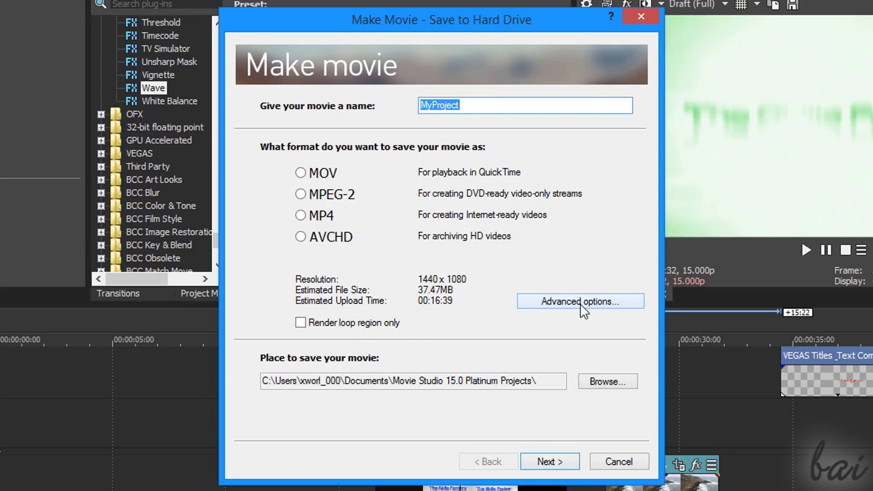
- Set the render format to MAGIX AVC/AAC MP4 with the Internet 4K 2160p 59.94 fps NVidia NVENC template
left_click(607, 301)
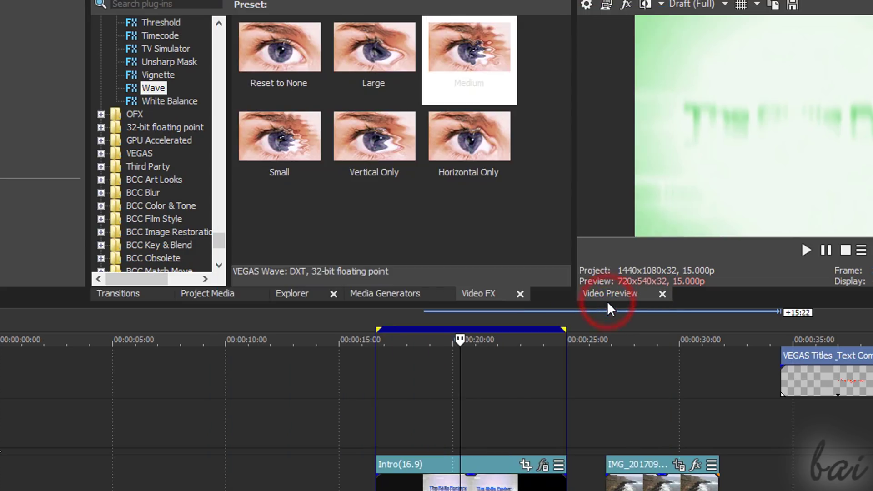
left_click_drag(321, 109, 74, 185)
left_click_drag(78, 241, 98, 156)
left_click(421, 82)
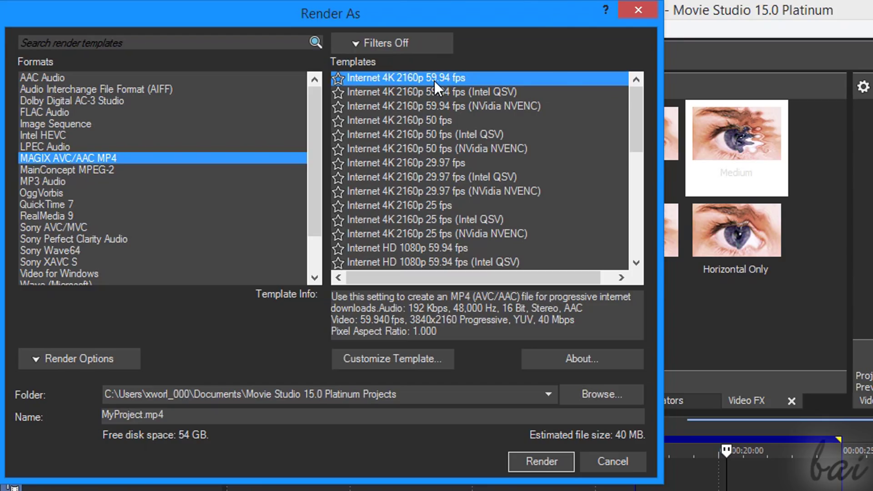
left_click(501, 91)
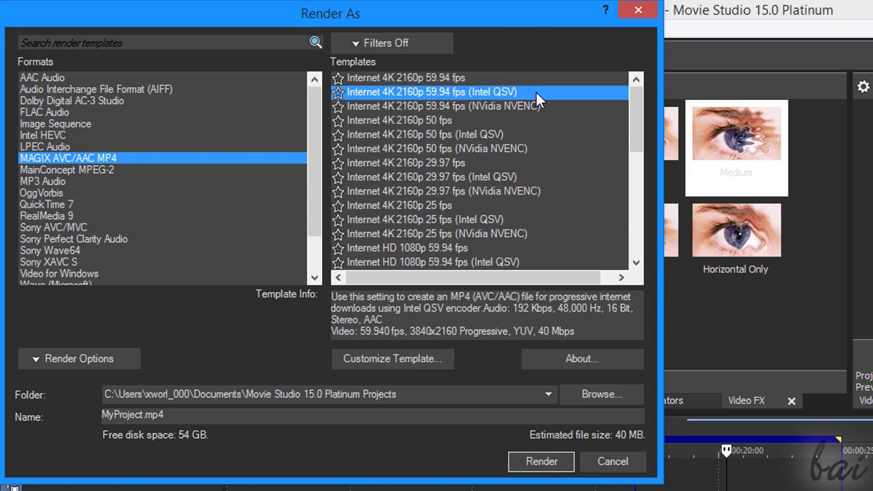
left_click(531, 102)
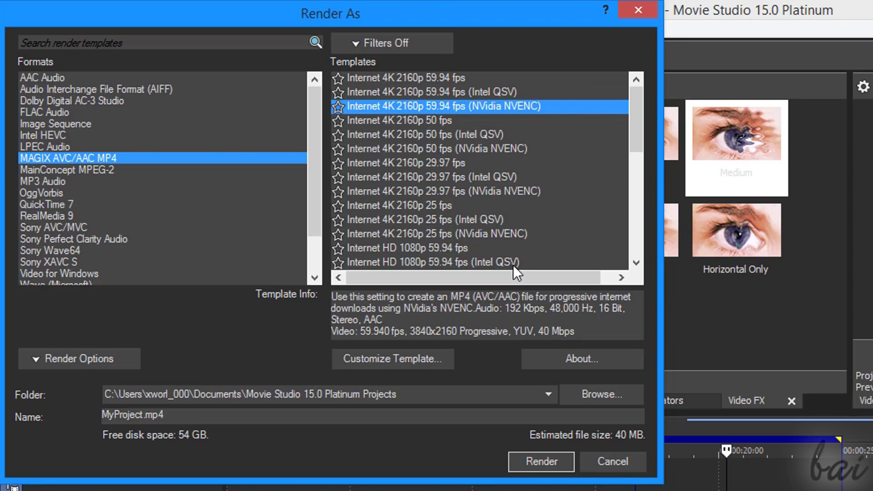
- Keep the existing output folder and start rendering MyProject.mp4
left_click(391, 394)
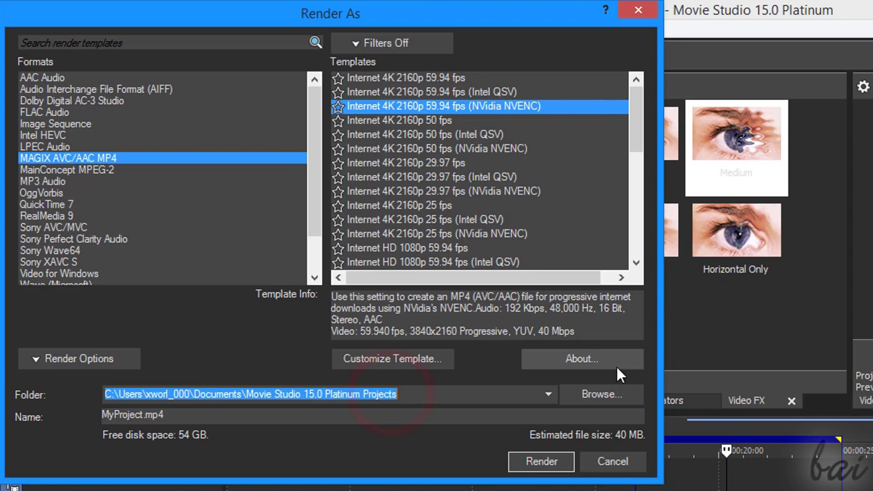
left_click(602, 392)
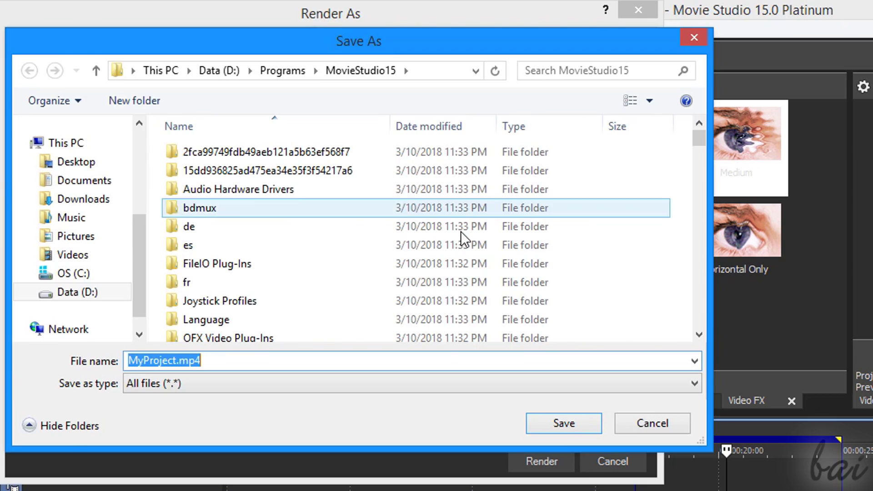
left_click(564, 422)
left_click(529, 462)
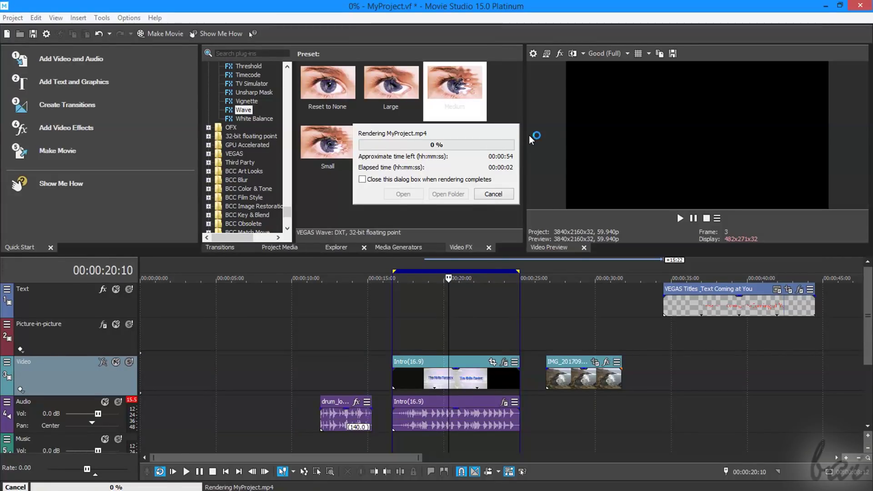
- Cancel the running render, select 00:00:26:22–00:00:28:28, and restart Make Movie to the hard drive as MP4
left_click(493, 194)
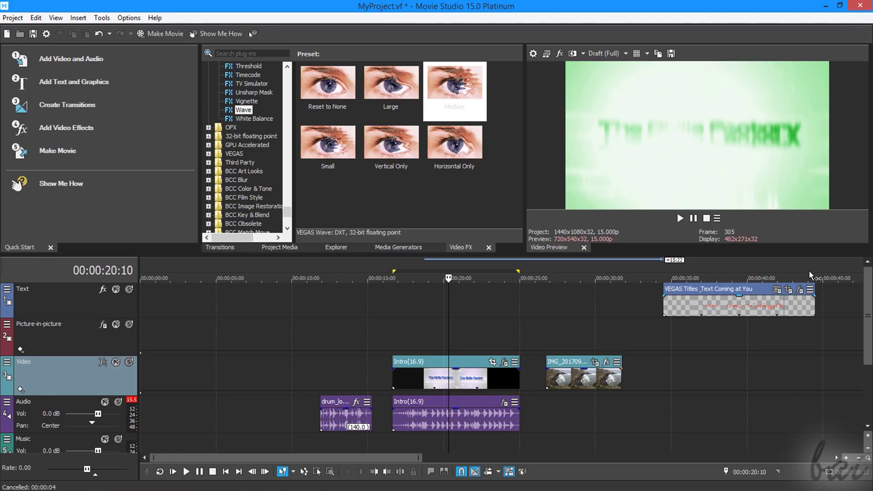
left_click_drag(546, 272, 597, 272)
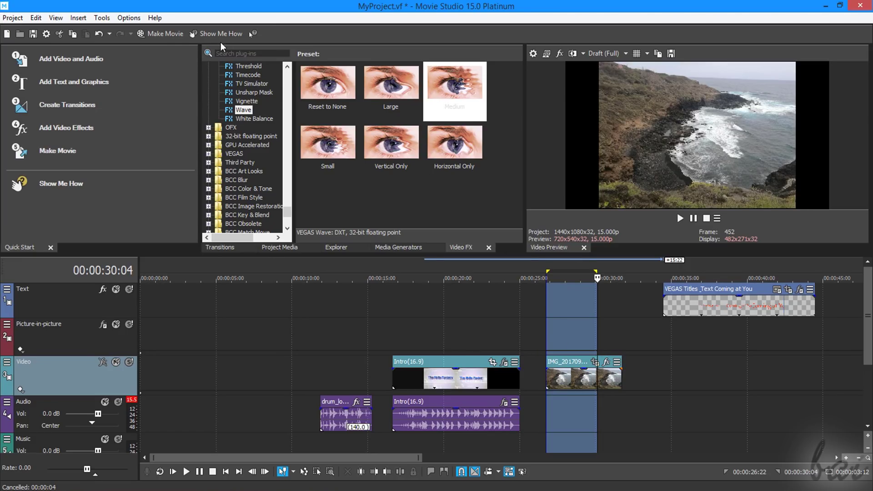
left_click(172, 34)
left_click(386, 315)
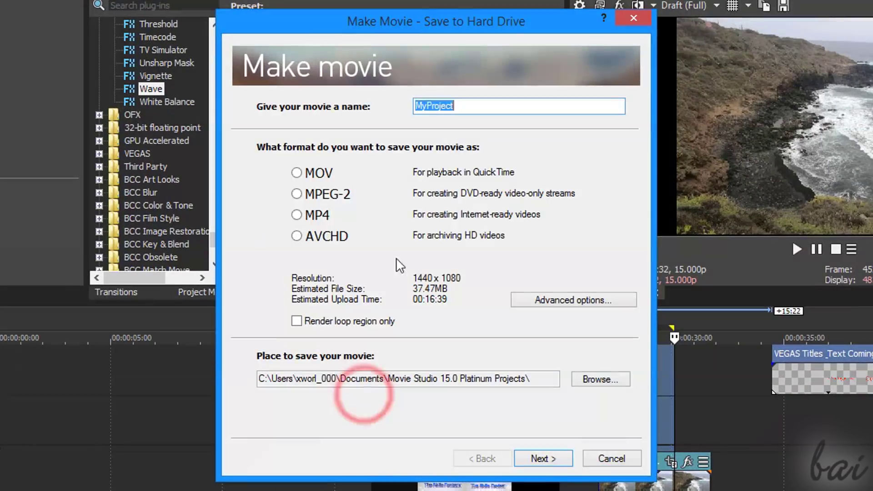
left_click(320, 214)
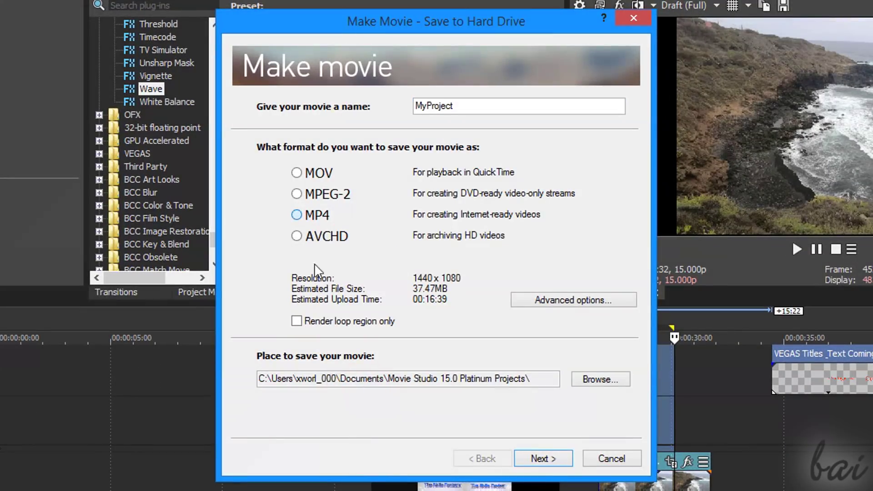